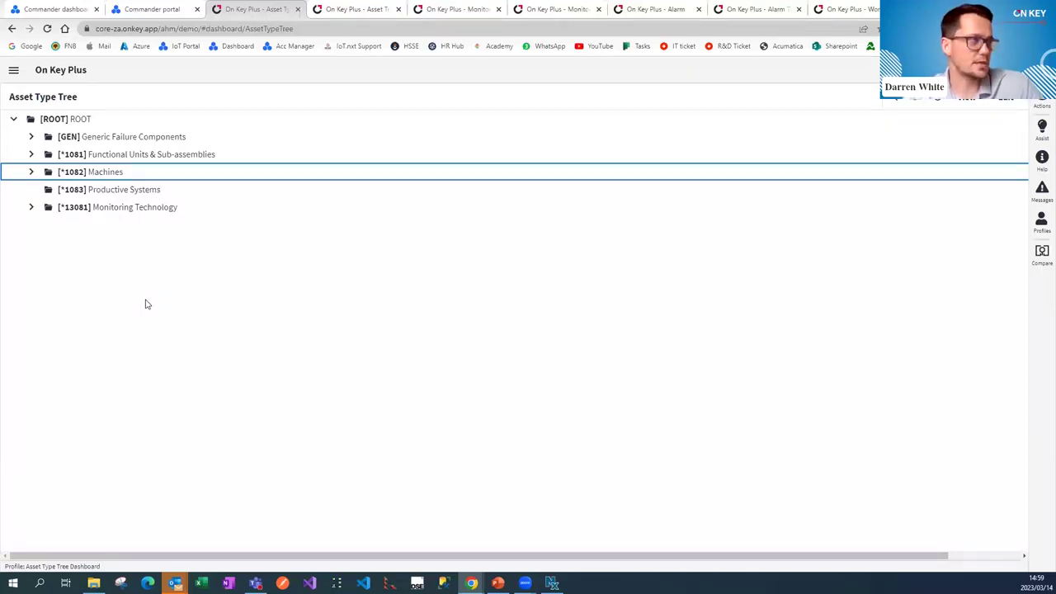
Step: Expand Machines, G - Machines, Generator and Generator_Demo in the asset type tree and select the Alternator Belt component
{"action": "left_click", "coordinate": [31, 172]}
{"action": "left_click", "coordinate": [49, 294]}
{"action": "left_click", "coordinate": [67, 313]}
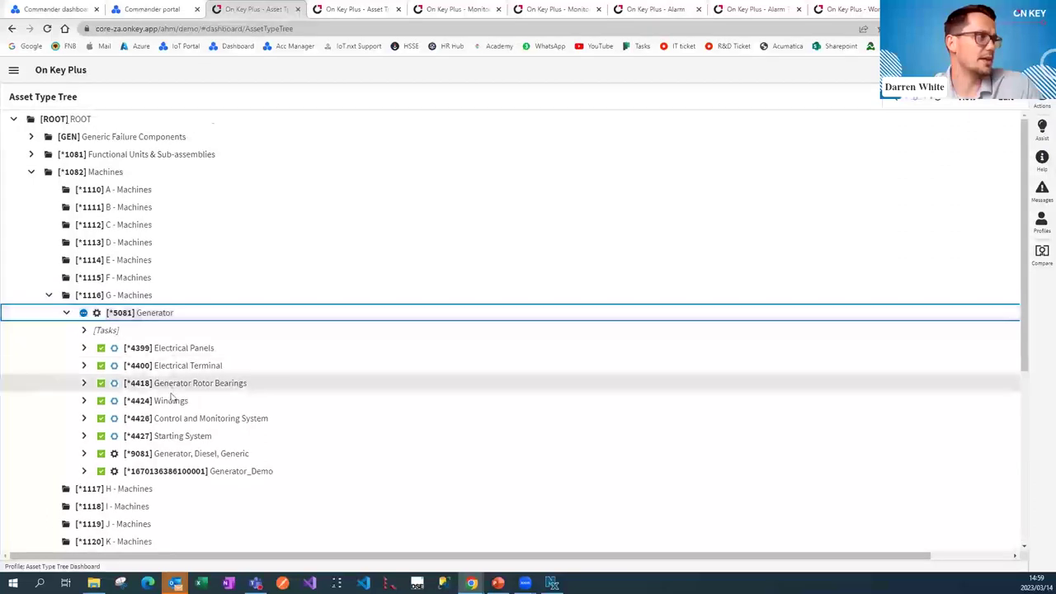
{"action": "scroll", "coordinate": [213, 356], "scroll_direction": "down", "scroll_amount": 1}
{"action": "left_click", "coordinate": [212, 360]}
{"action": "scroll", "coordinate": [213, 405], "scroll_direction": "down", "scroll_amount": 1}
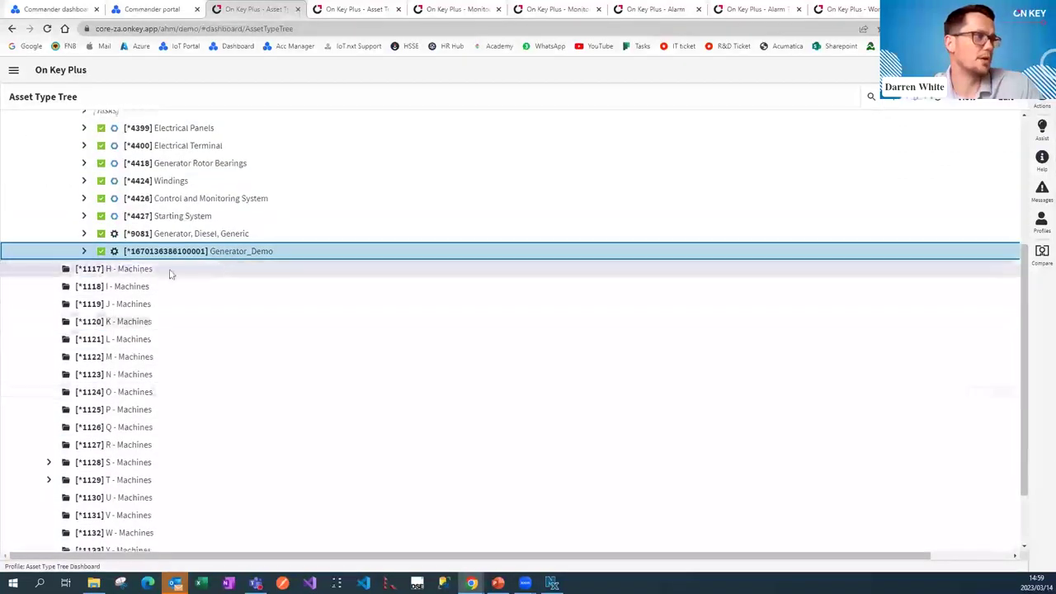
{"action": "left_click", "coordinate": [83, 251]}
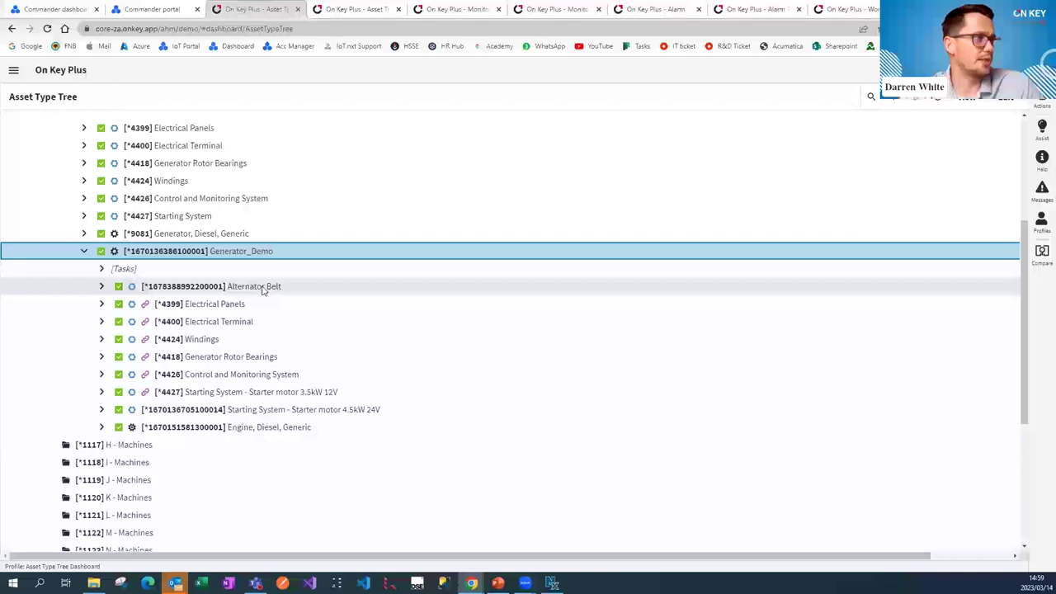
{"action": "left_click", "coordinate": [209, 289]}
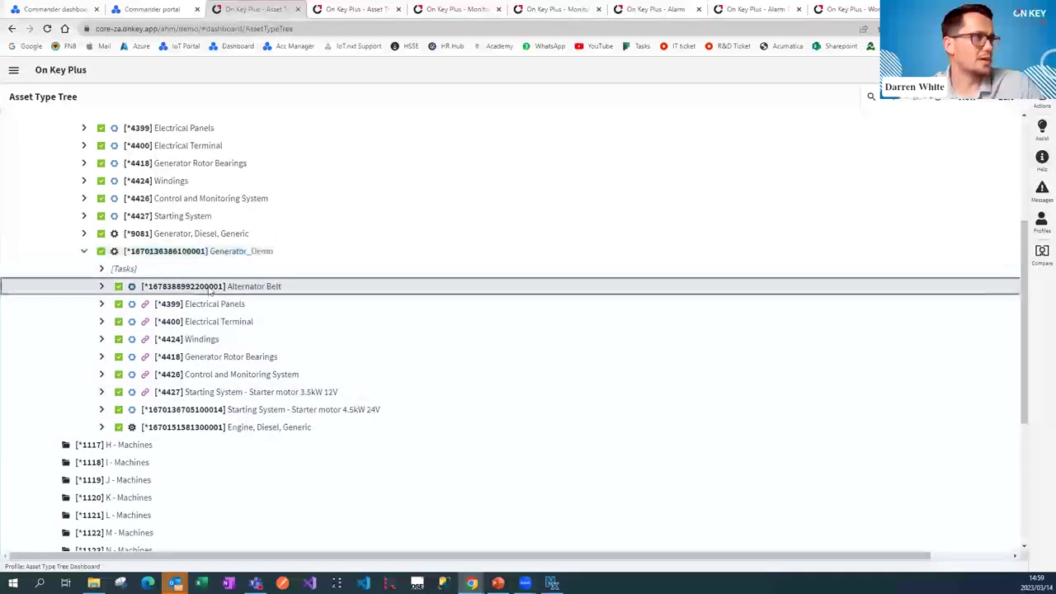
Step: Expand Generator_Demo's Engine, Diesel, Generic through Cooling System down to Cooling Fan Bearings & Pulleys
{"action": "left_click", "coordinate": [101, 428]}
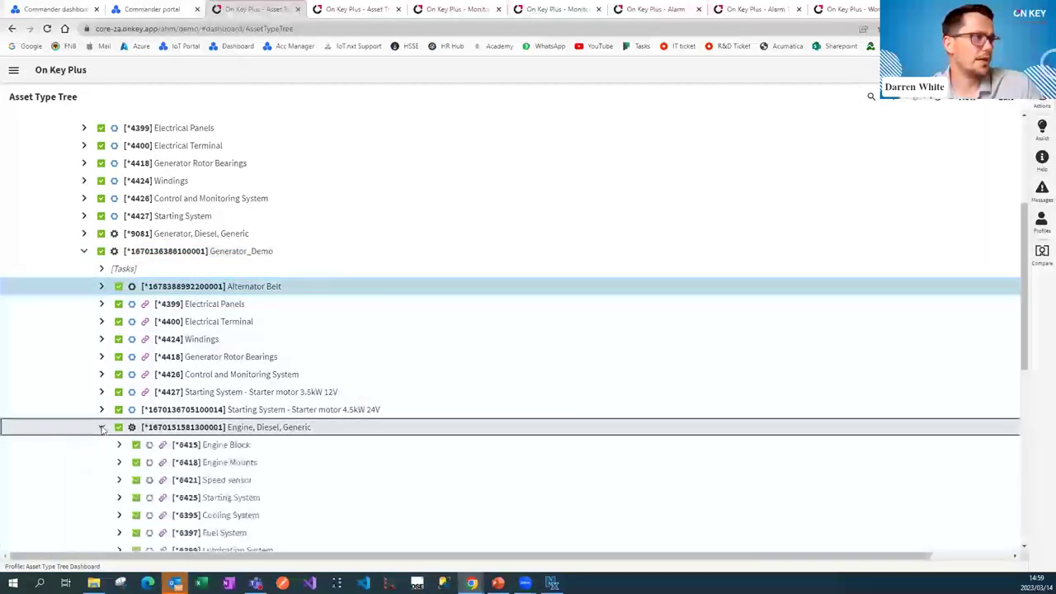
{"action": "scroll", "coordinate": [116, 330], "scroll_direction": "down", "scroll_amount": 3}
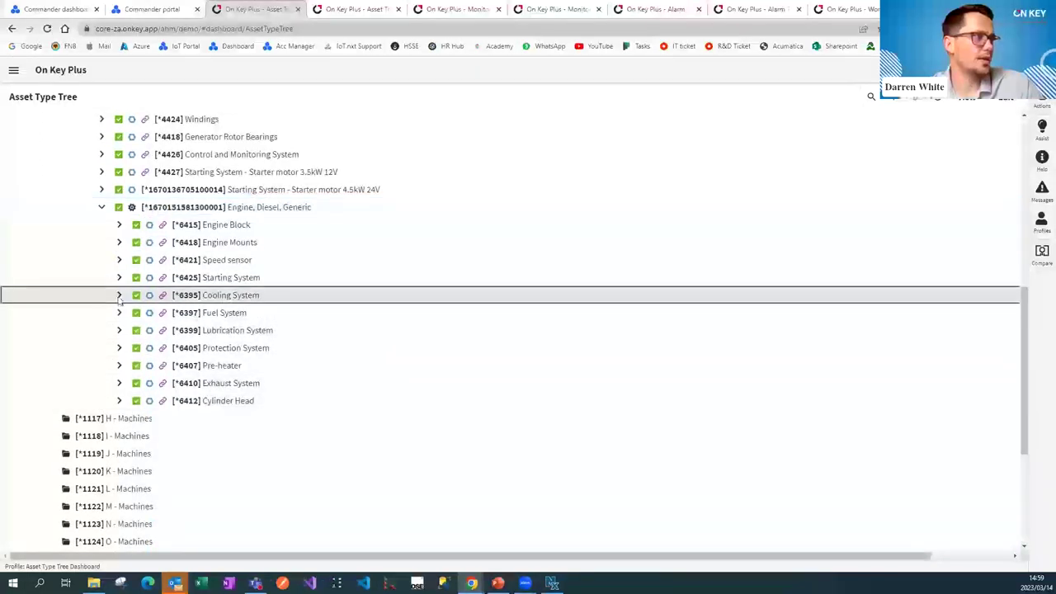
{"action": "left_click", "coordinate": [118, 296]}
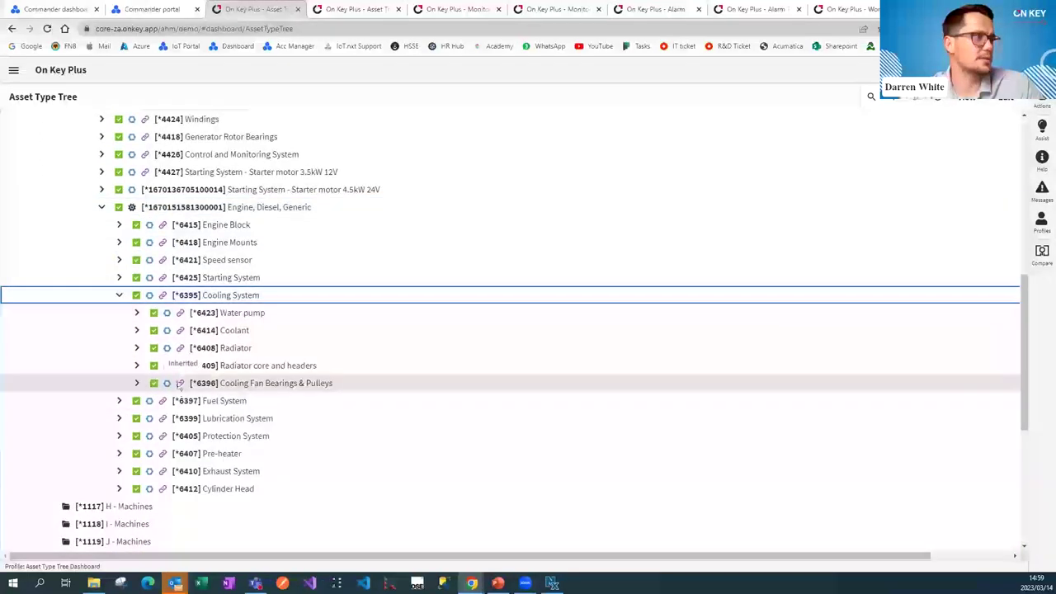
{"action": "left_click", "coordinate": [138, 383]}
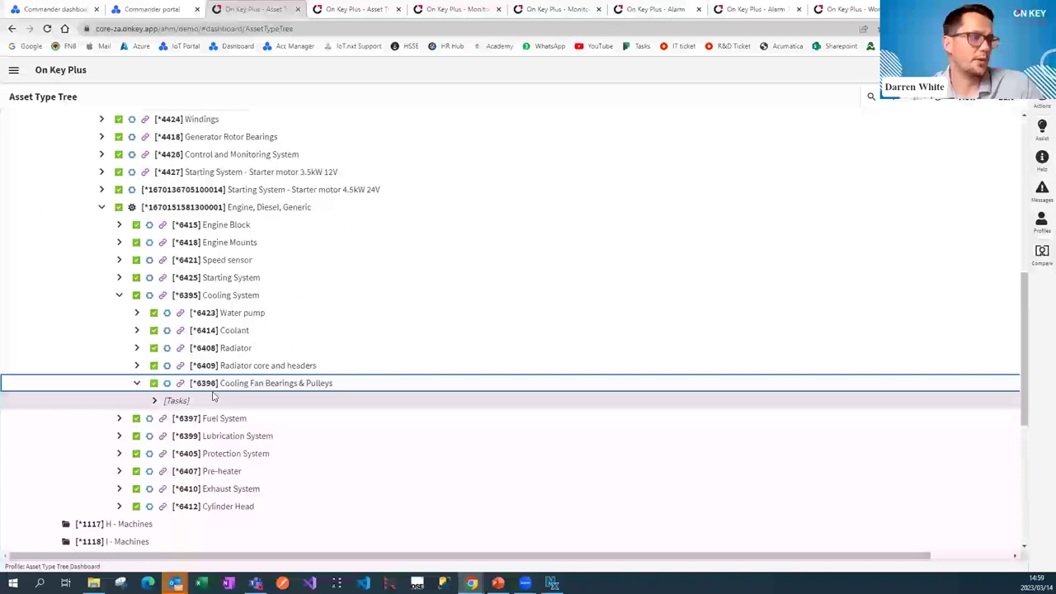
Step: Expand the Alternator Belt's tasks and view the Re-tension or replace follow-up under Perform IR thermography survey
{"action": "scroll", "coordinate": [212, 397], "scroll_direction": "up", "scroll_amount": 3}
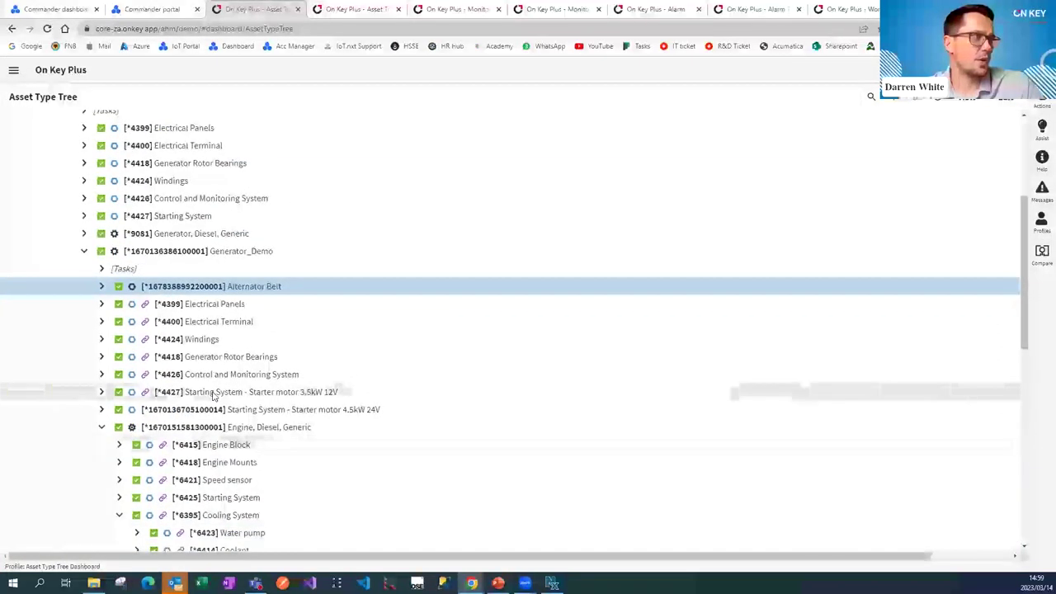
{"action": "left_click", "coordinate": [102, 286]}
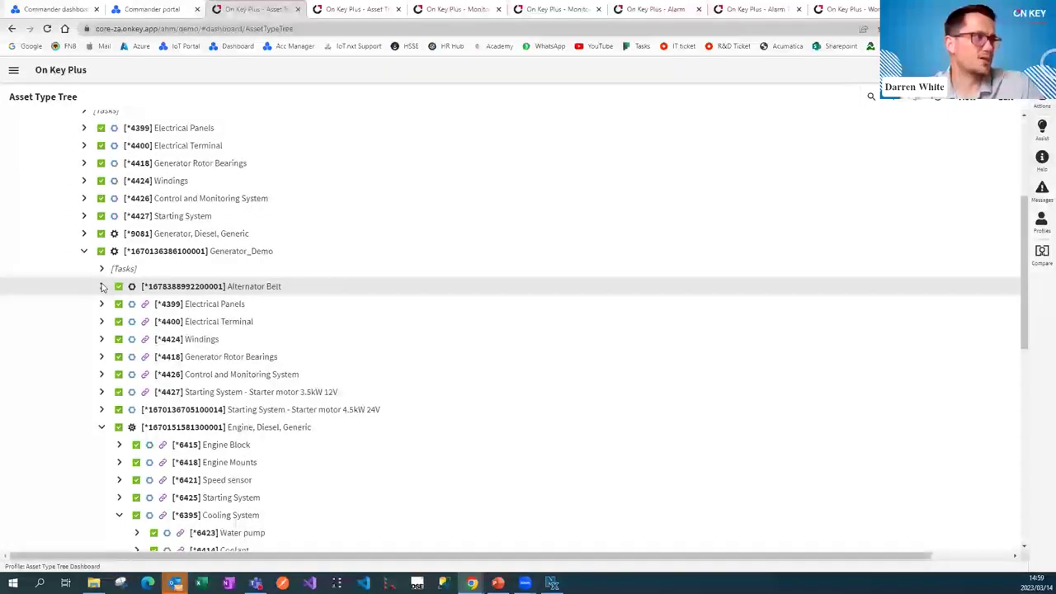
{"action": "left_click", "coordinate": [103, 286]}
{"action": "left_click", "coordinate": [118, 304]}
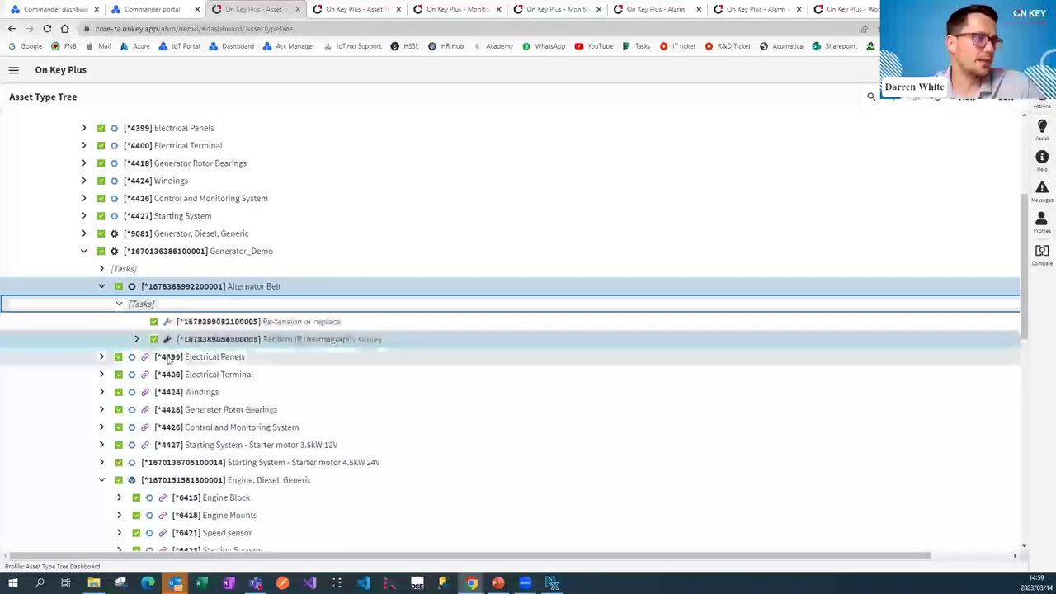
{"action": "left_click", "coordinate": [303, 341]}
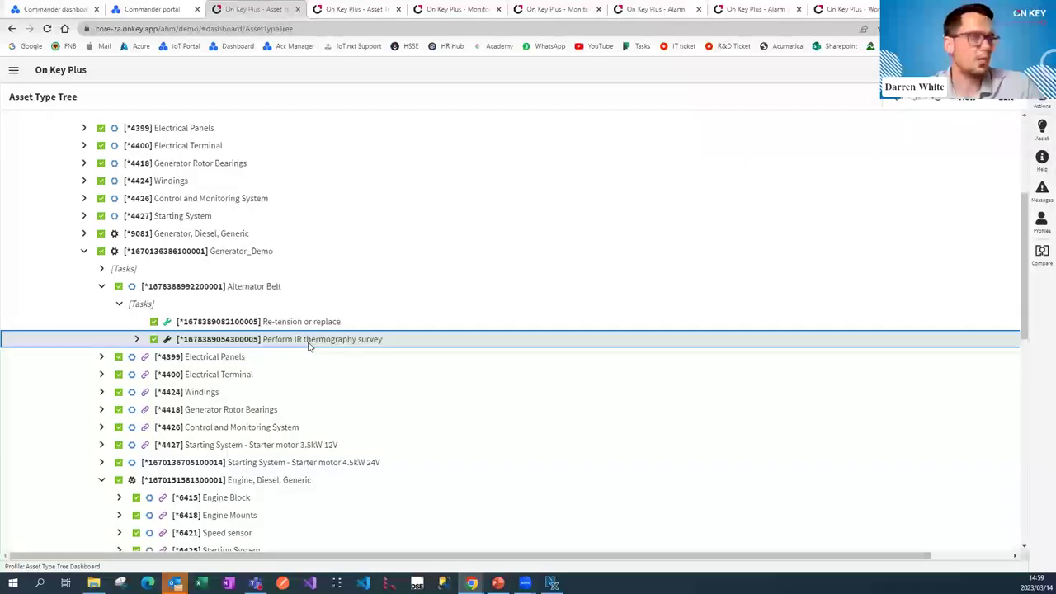
{"action": "left_click", "coordinate": [137, 340]}
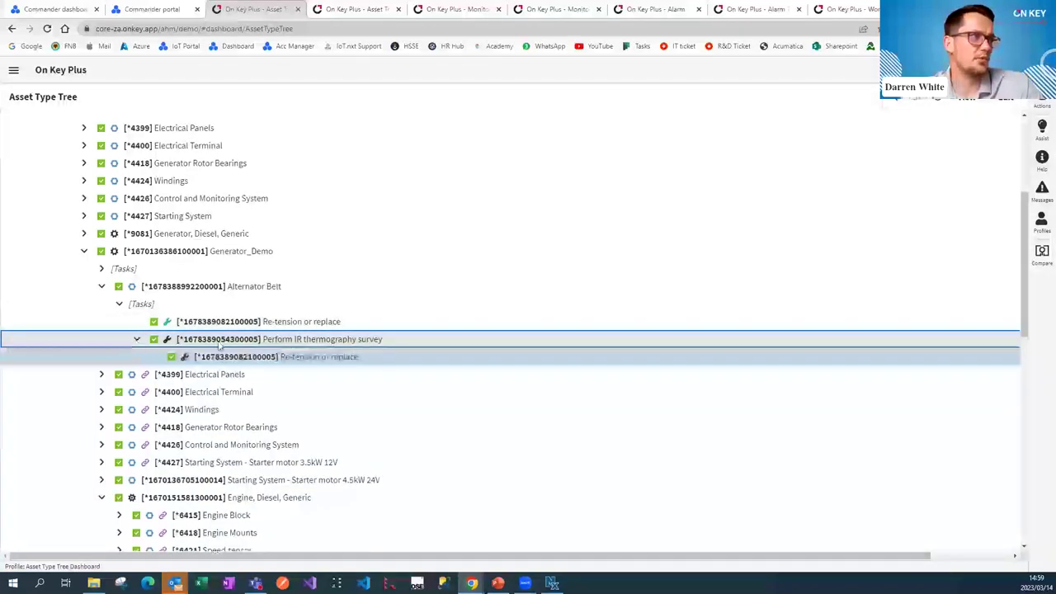
{"action": "left_click", "coordinate": [296, 358]}
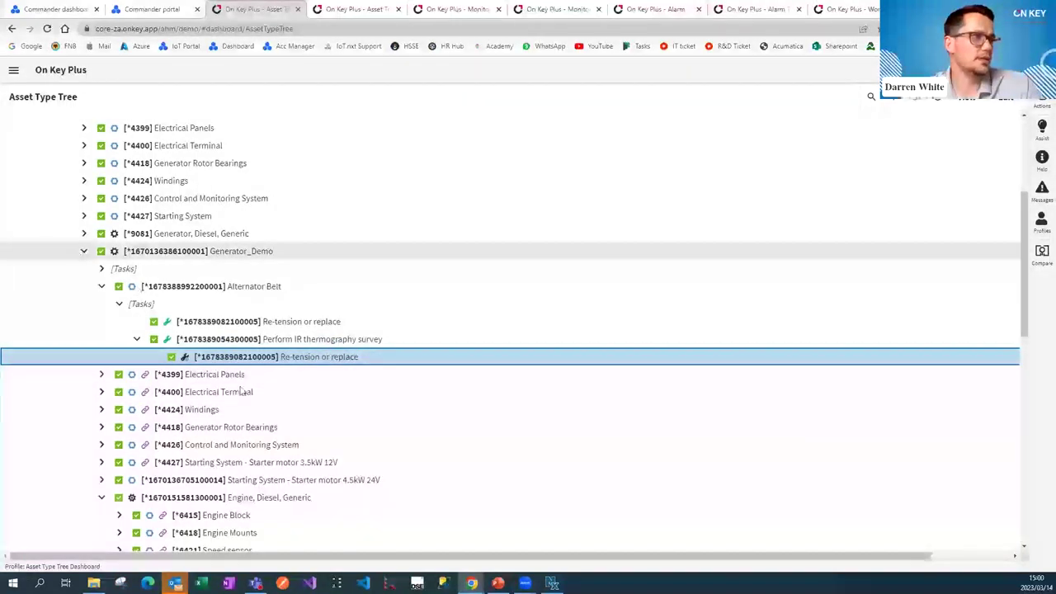
Step: View the Cooling Fan Bearings & Pulleys tasks, including the vibration readings task's follow-up, and collapse the component
{"action": "scroll", "coordinate": [242, 393], "scroll_direction": "down", "scroll_amount": 4}
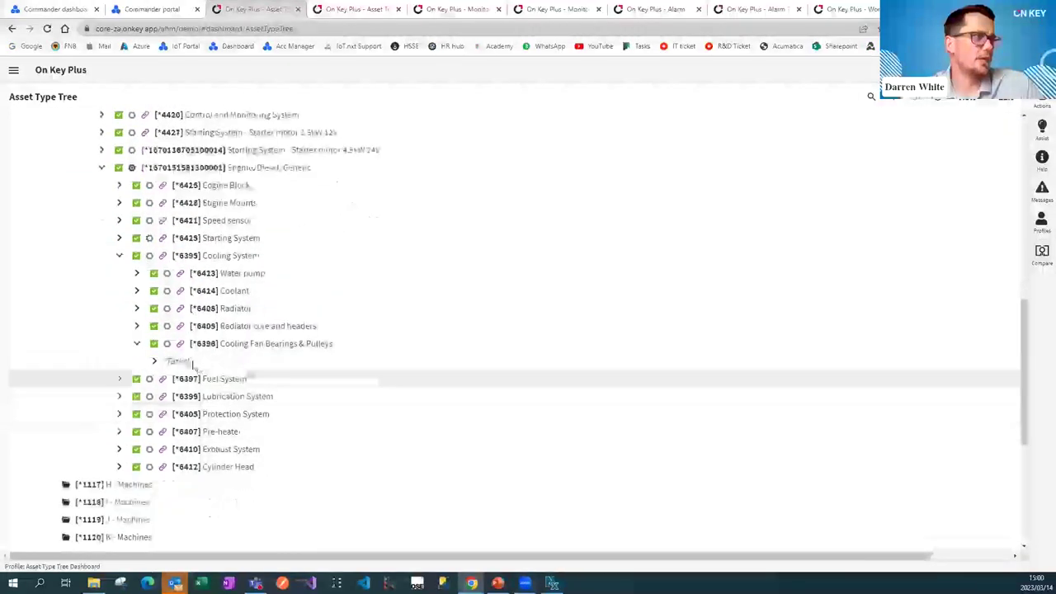
{"action": "left_click", "coordinate": [156, 361]}
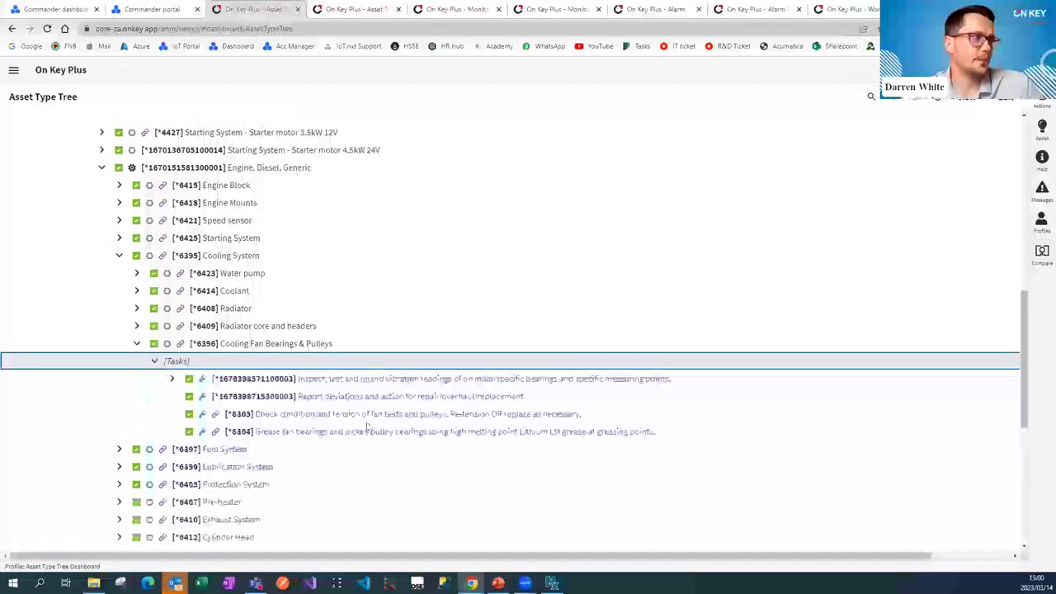
{"action": "key", "text": "Down"}
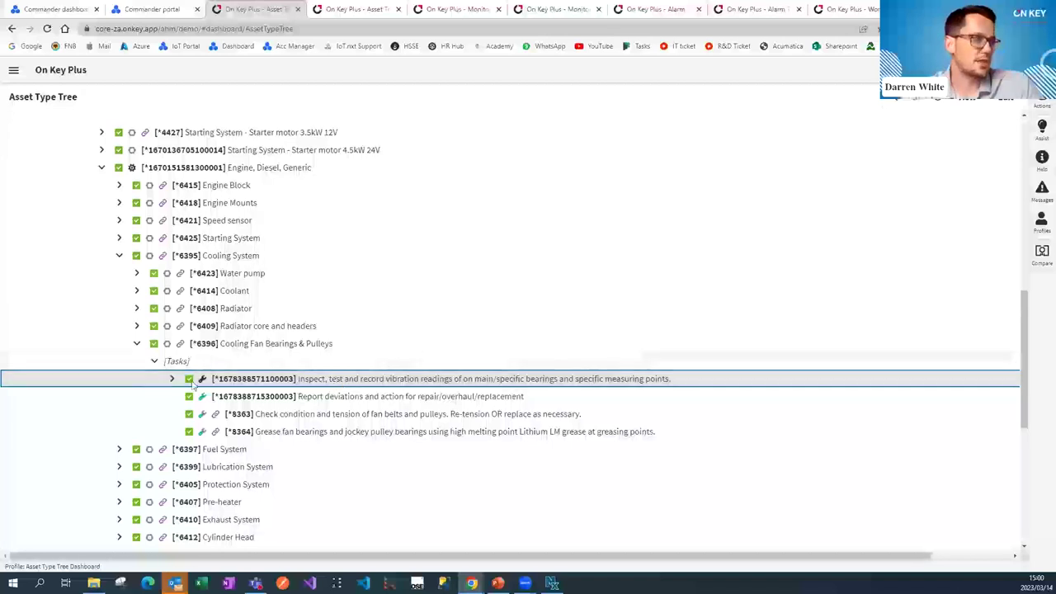
{"action": "left_click_drag", "start_coordinate": [297, 399], "coordinate": [353, 396]}
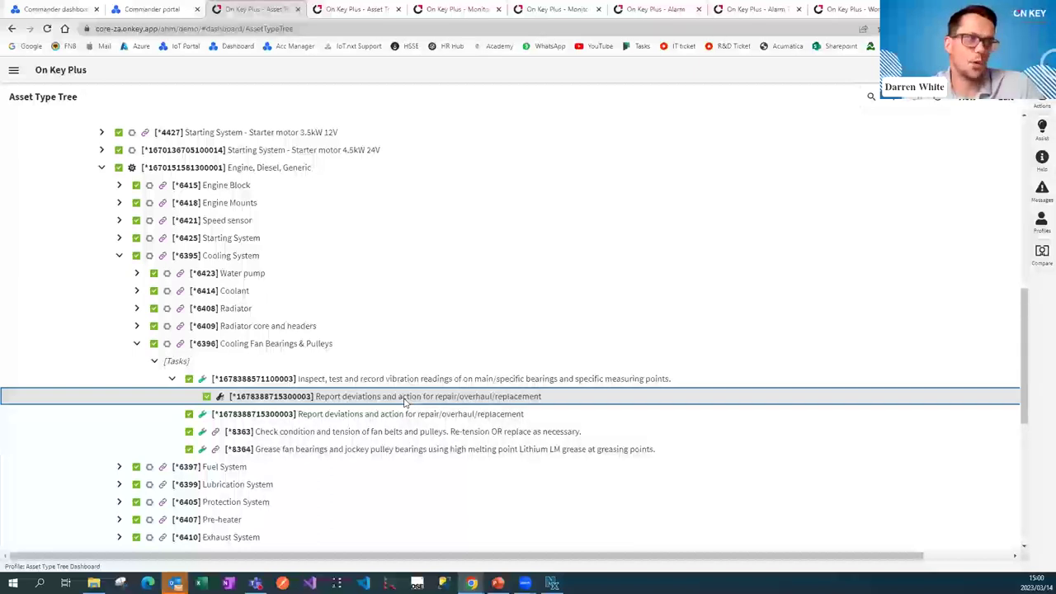
{"action": "left_click_drag", "start_coordinate": [404, 399], "coordinate": [137, 347]}
Step: Open the Generator_Demo asset type and display its monitoring point triggers
{"action": "scroll", "coordinate": [251, 235], "scroll_direction": "up", "scroll_amount": 2}
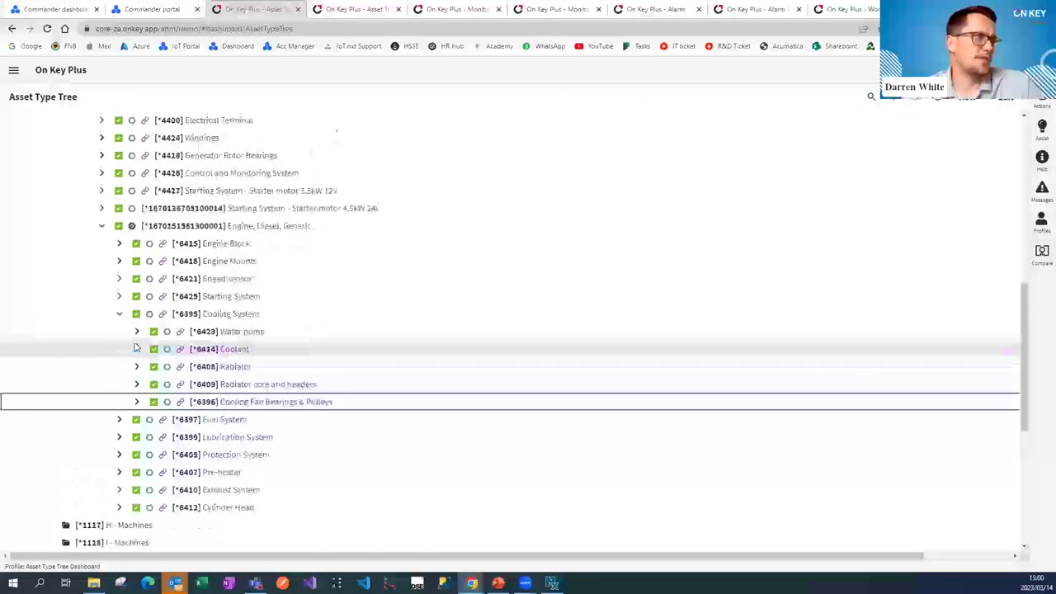
{"action": "scroll", "coordinate": [251, 235], "scroll_direction": "up", "scroll_amount": 4}
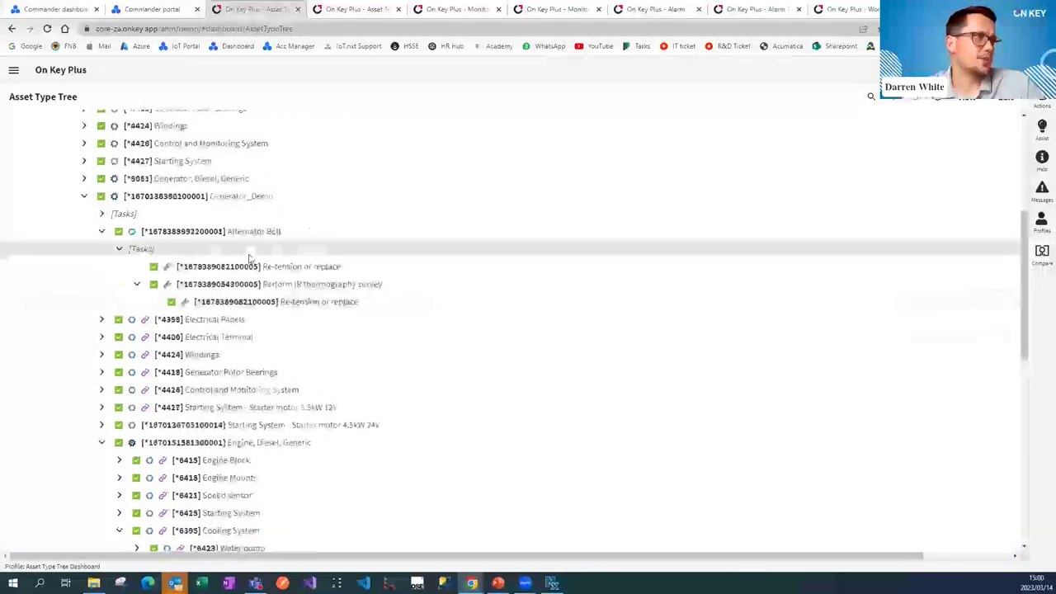
{"action": "left_click", "coordinate": [249, 256]}
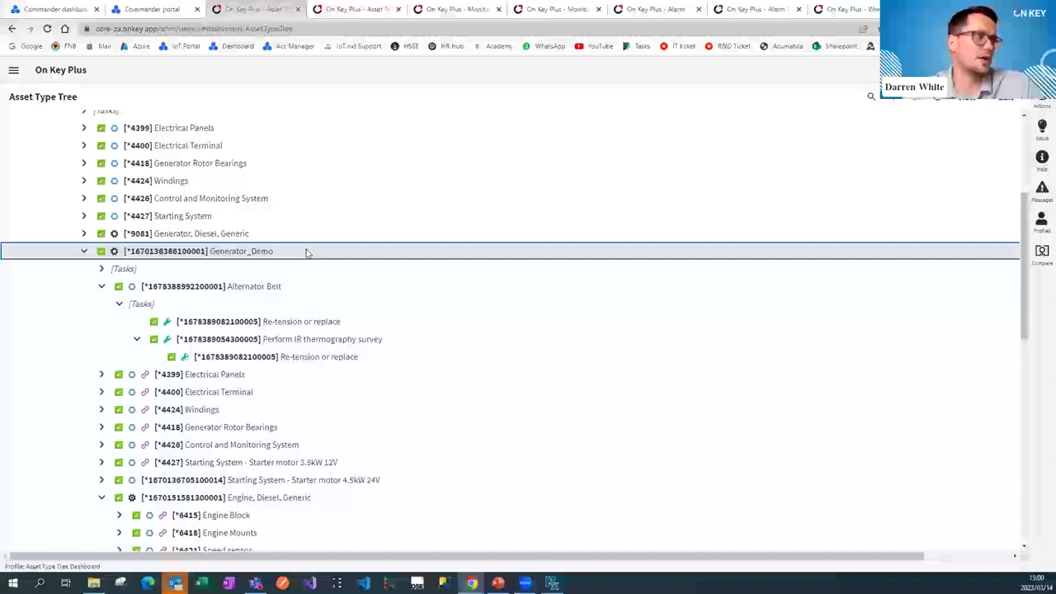
{"action": "double_click", "coordinate": [305, 253]}
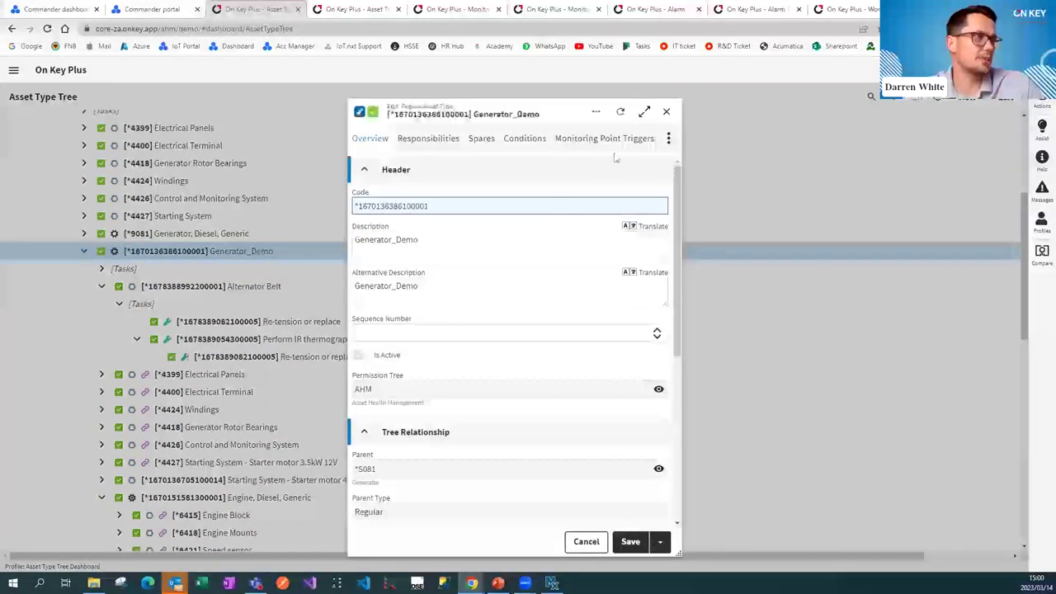
{"action": "left_click", "coordinate": [613, 138]}
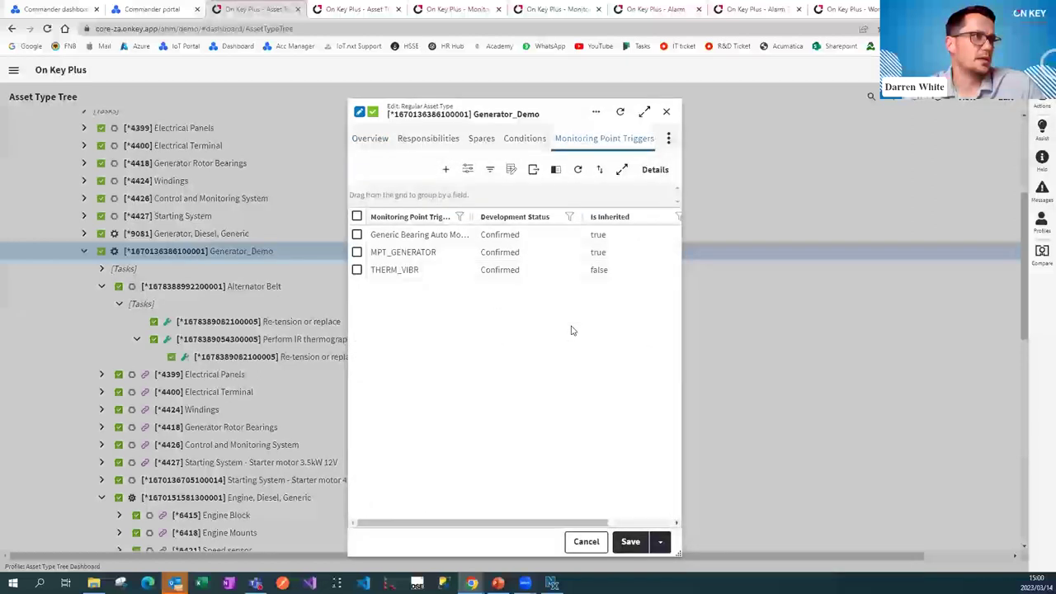
Step: View the THERM_VIBR trigger's details on Generator_Demo and close both records without saving
{"action": "left_click", "coordinate": [411, 272]}
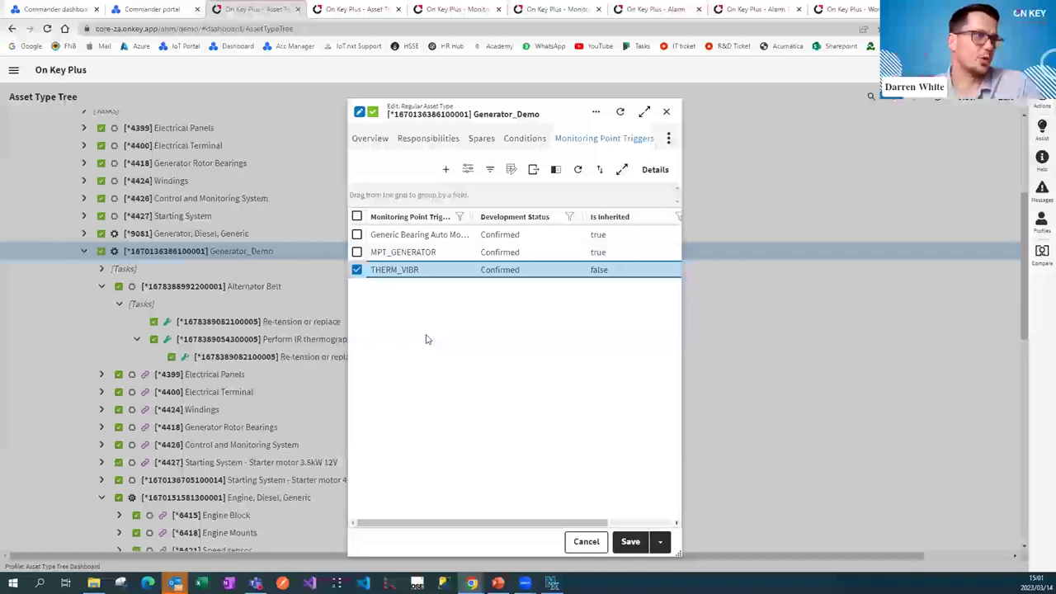
{"action": "double_click", "coordinate": [438, 273]}
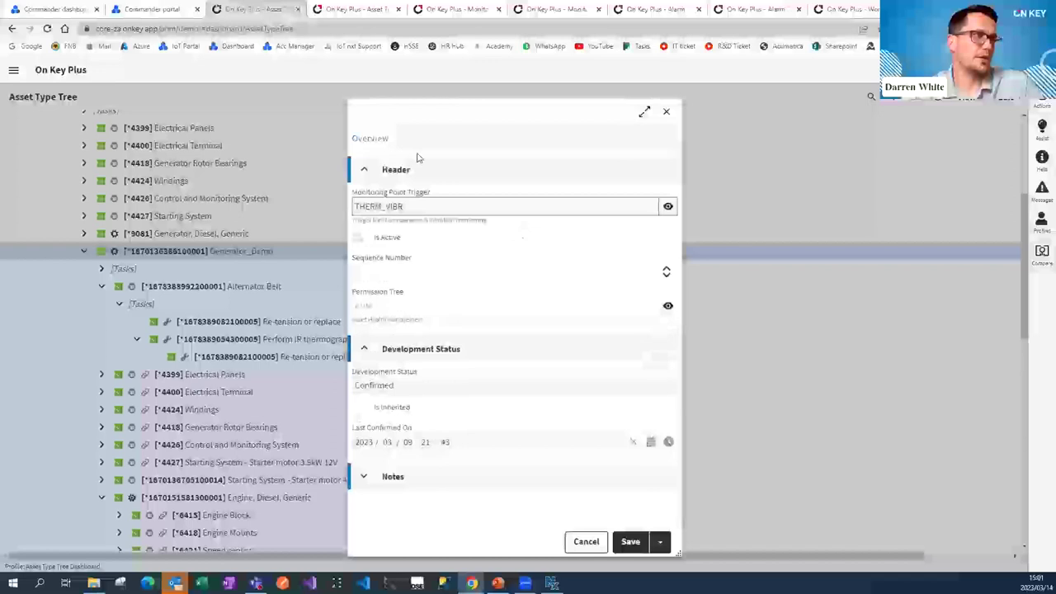
{"action": "left_click", "coordinate": [667, 112]}
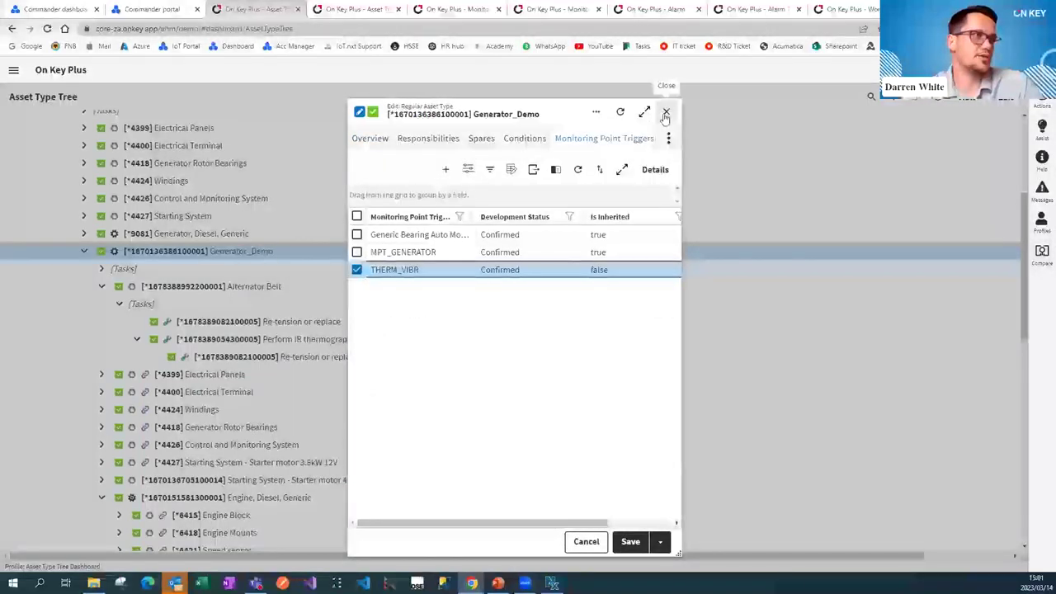
{"action": "left_click", "coordinate": [667, 111]}
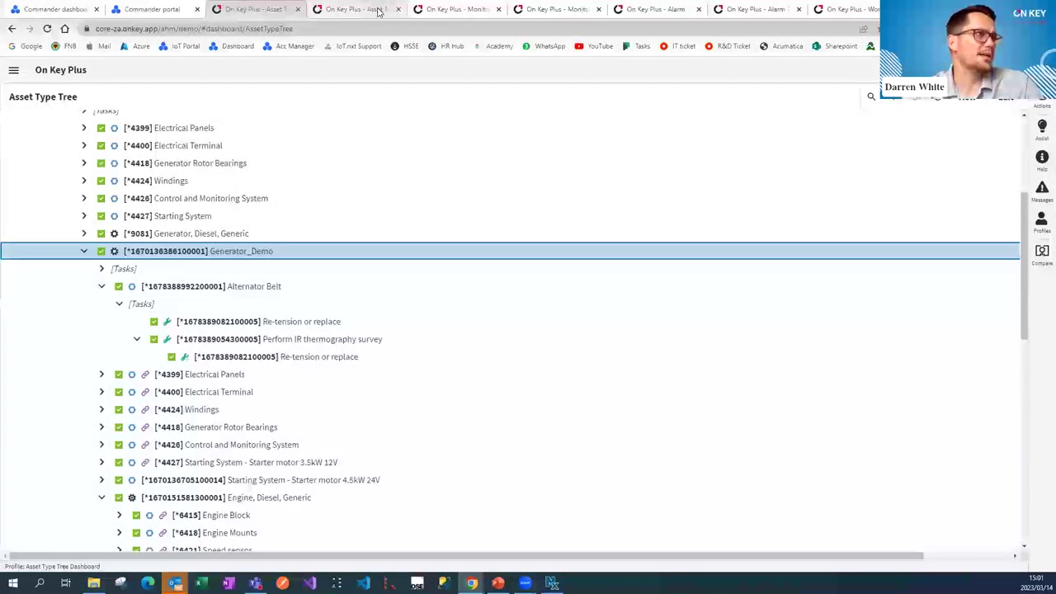
Step: Switch to the Asset Tree and expand DEMO Client and DEMO Site down to the Webinar Demo Generator's components
{"action": "left_click", "coordinate": [378, 9]}
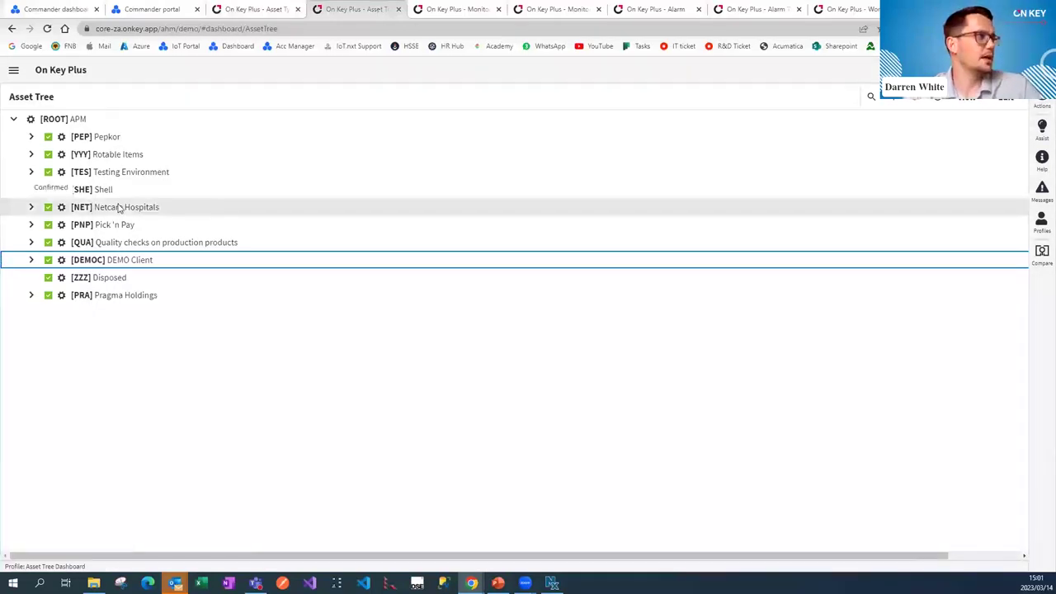
{"action": "left_click", "coordinate": [32, 260]}
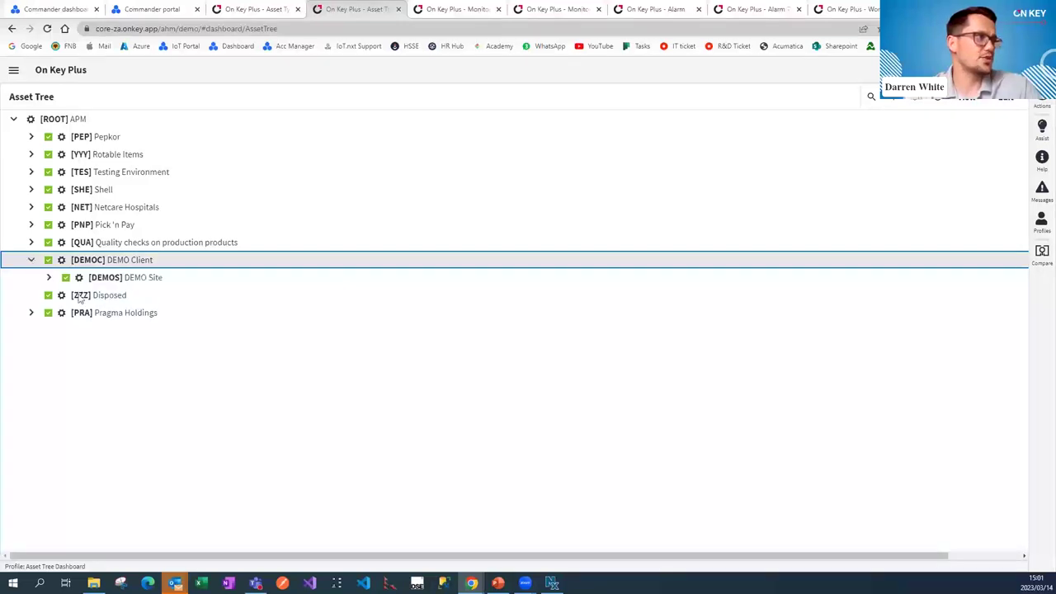
{"action": "left_click", "coordinate": [48, 277]}
{"action": "left_click", "coordinate": [81, 331]}
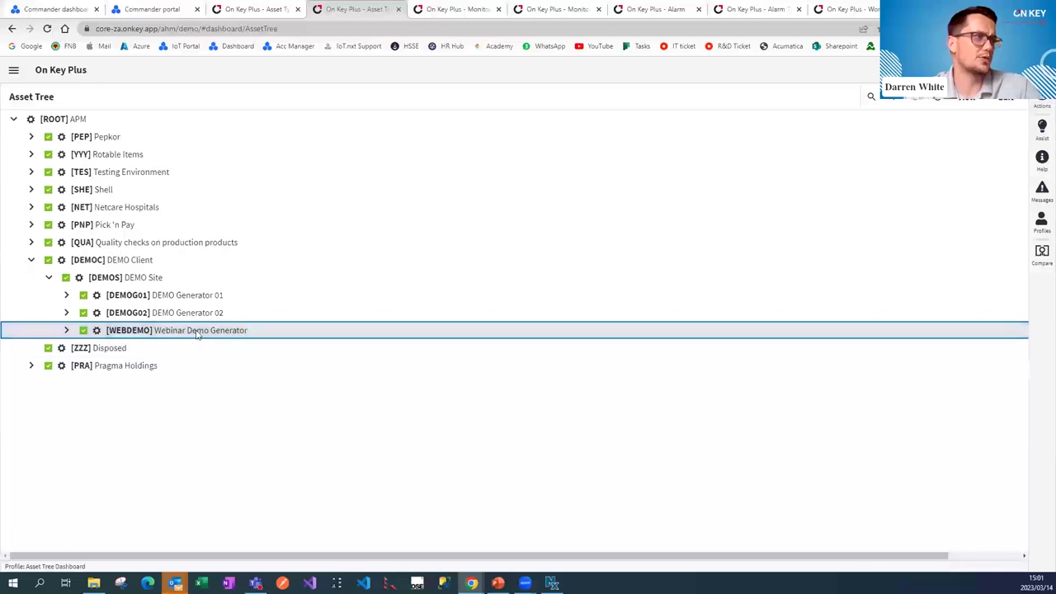
{"action": "left_click", "coordinate": [67, 330]}
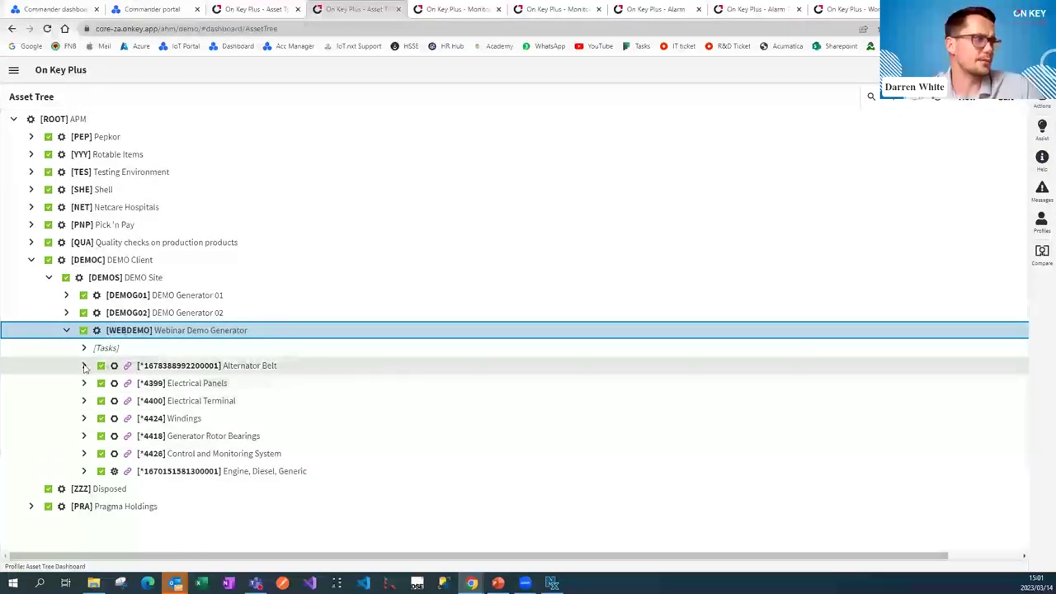
Step: Expand the tasks of the Alternator Belt under the Webinar Demo Generator
{"action": "double_click", "coordinate": [238, 368]}
{"action": "key", "text": "Down"}
{"action": "key", "text": "Right"}
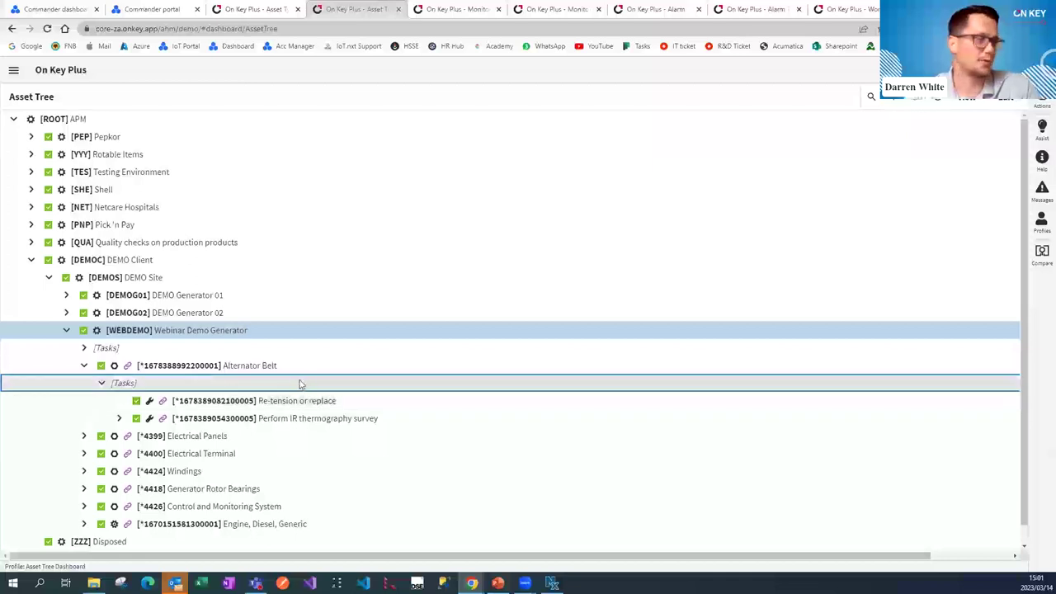
Step: Switch to Monitoring Point Triggers, open the THERM_VIBR trigger and display its expressions
{"action": "left_click", "coordinate": [450, 8]}
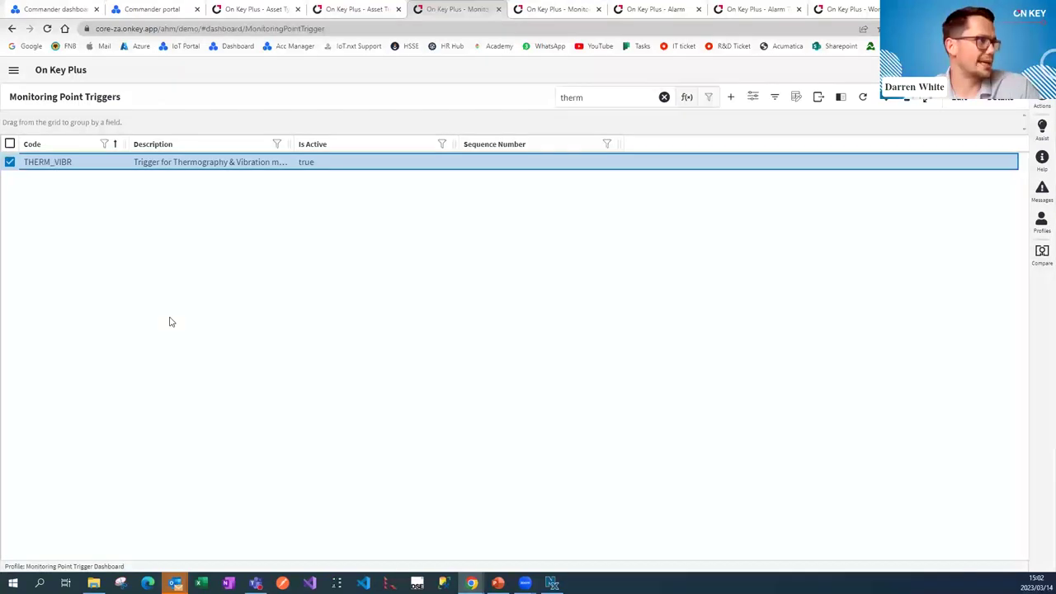
{"action": "double_click", "coordinate": [224, 161]}
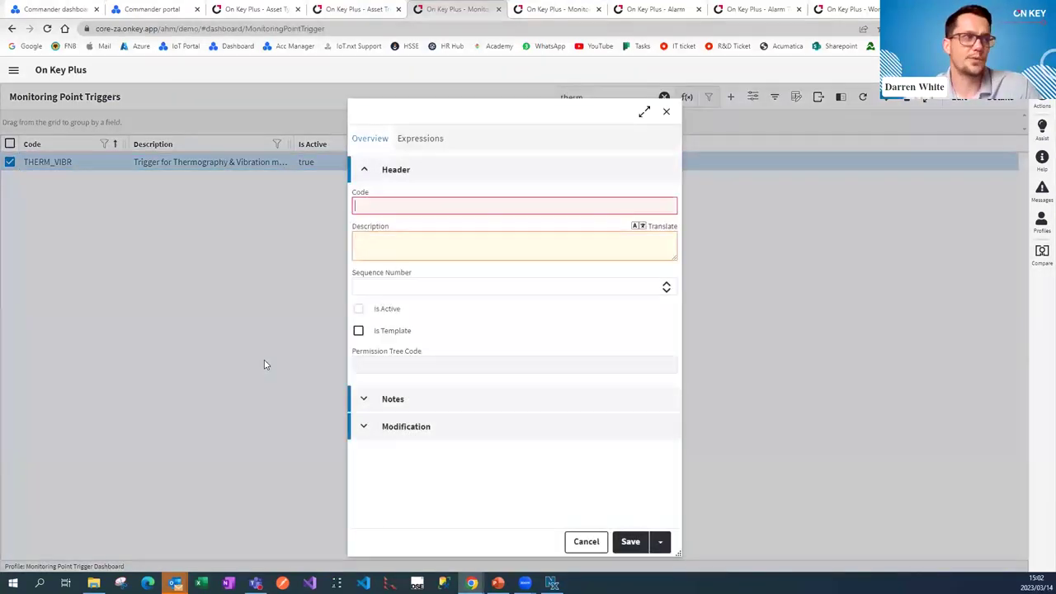
{"action": "left_click", "coordinate": [404, 139]}
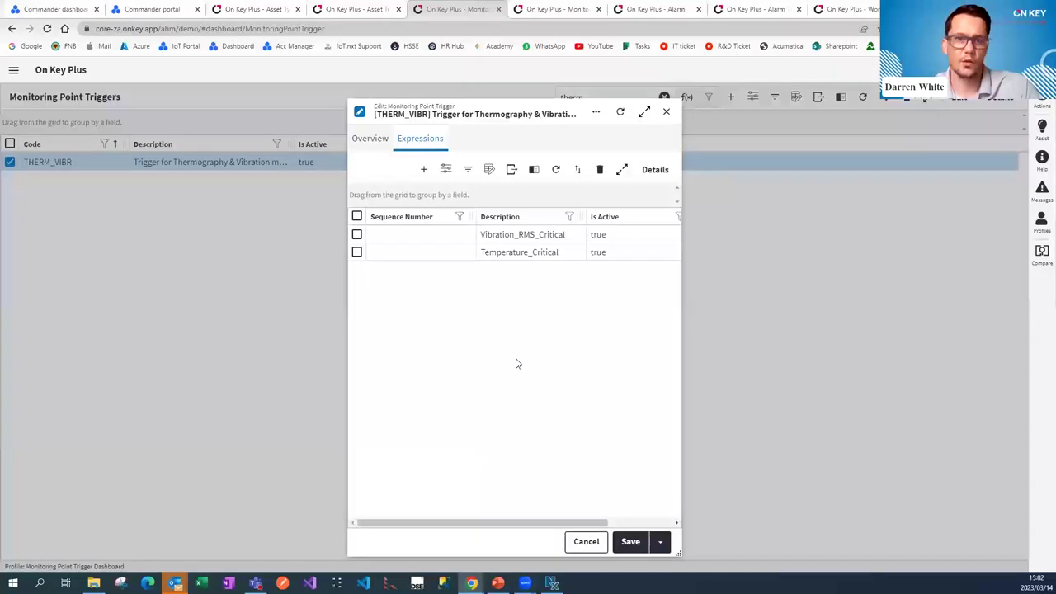
Step: Select the Vibration_RMS_Critical and Temperature_Critical expressions in turn, and open the details of Temperature_Critical
{"action": "left_click", "coordinate": [549, 237]}
{"action": "left_click", "coordinate": [520, 255]}
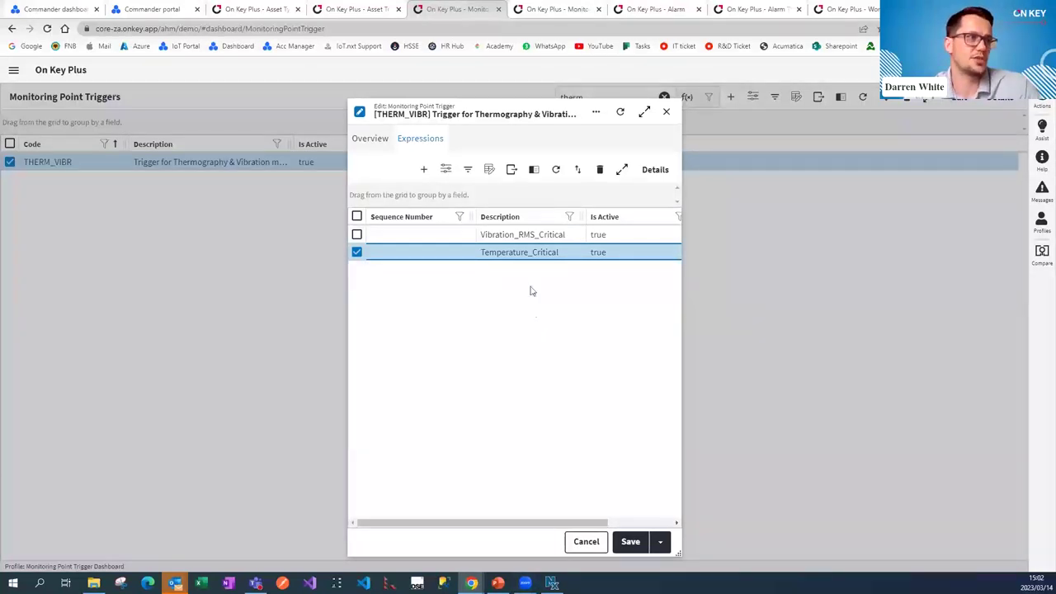
{"action": "left_click", "coordinate": [508, 237]}
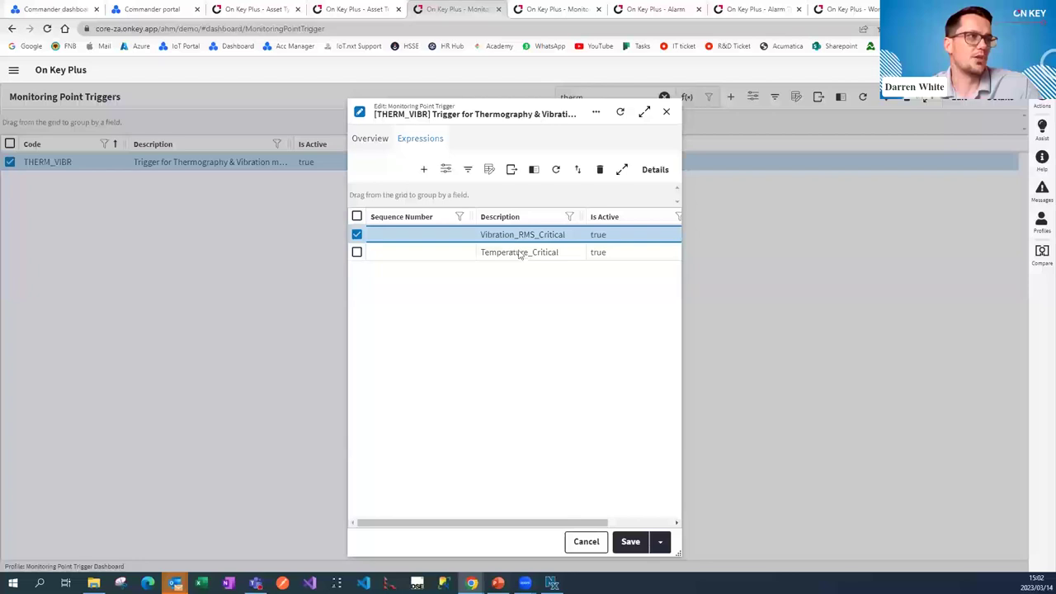
{"action": "left_click", "coordinate": [521, 254]}
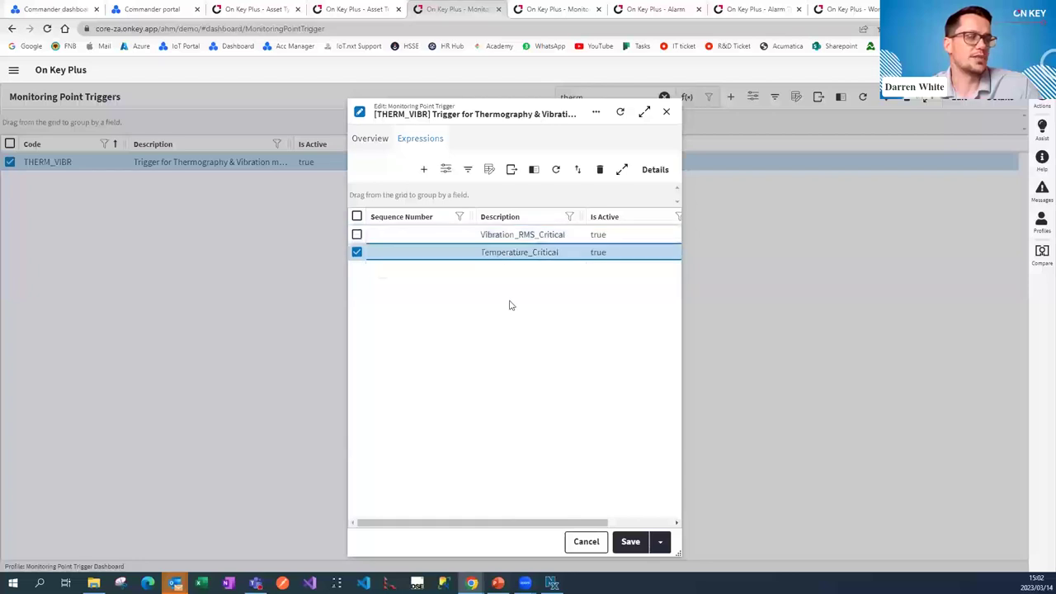
{"action": "double_click", "coordinate": [533, 252]}
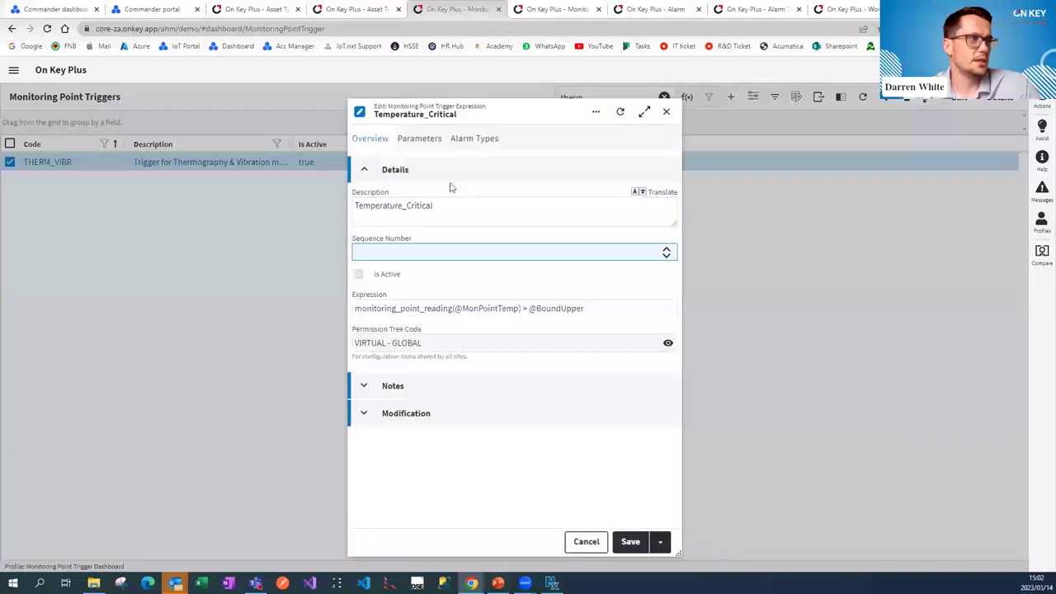
Step: Examine the Temperature_Critical formula, highlighting the whole expression and its MonPointTemp and BoundUpper parameters
{"action": "left_click", "coordinate": [586, 309]}
{"action": "left_click_drag", "start_coordinate": [596, 309], "coordinate": [330, 310]}
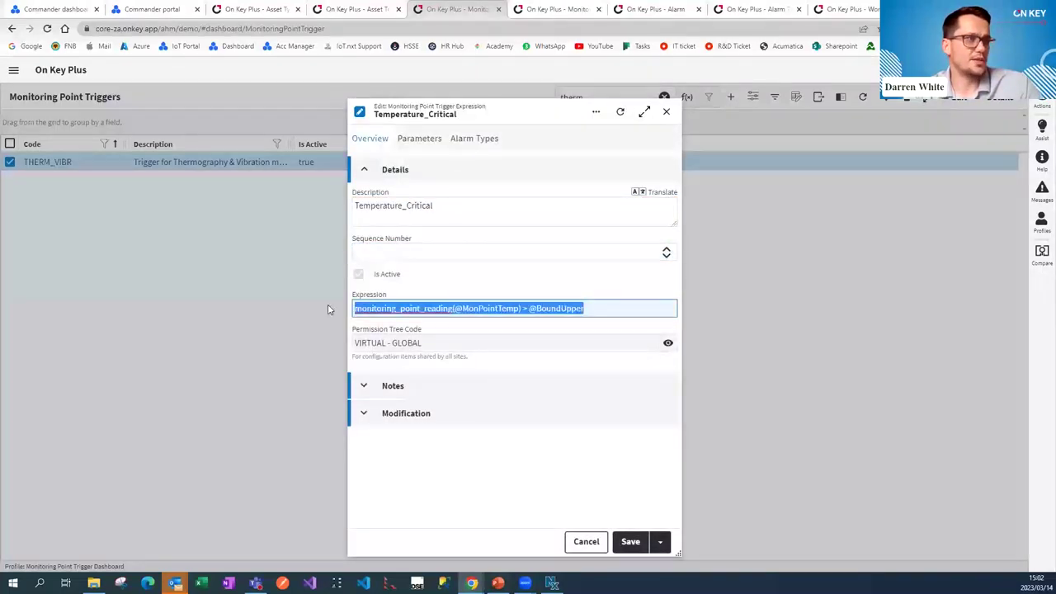
{"action": "left_click", "coordinate": [602, 311]}
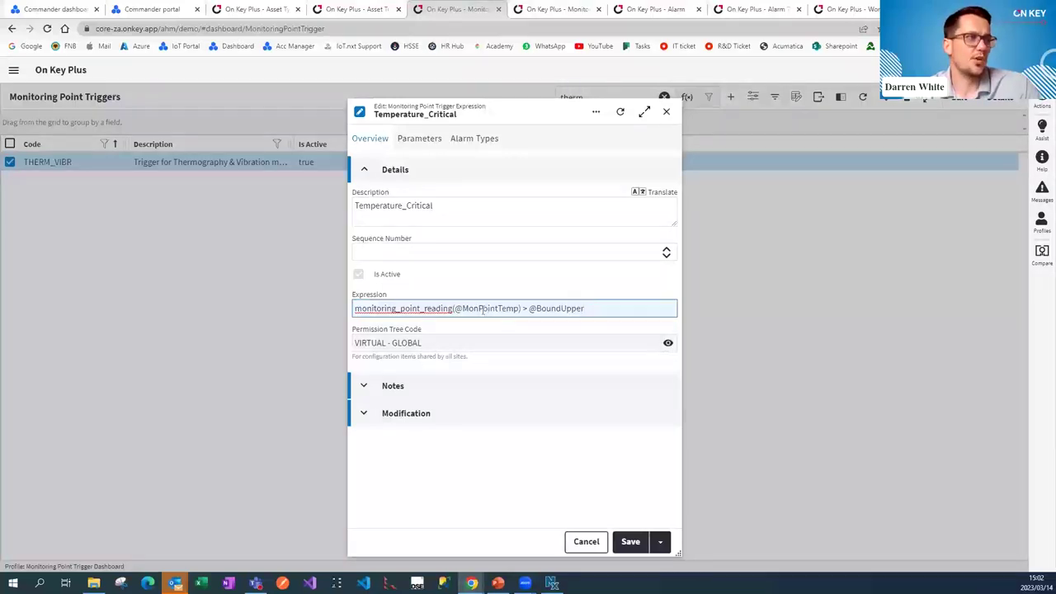
{"action": "left_click_drag", "start_coordinate": [463, 307], "coordinate": [520, 310]}
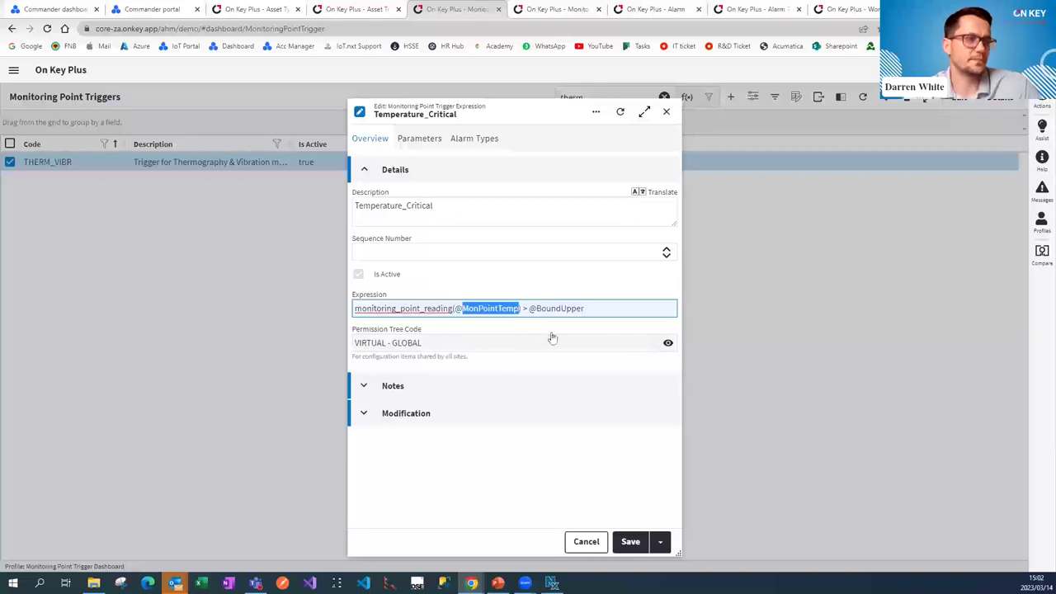
{"action": "left_click_drag", "start_coordinate": [610, 308], "coordinate": [535, 309]}
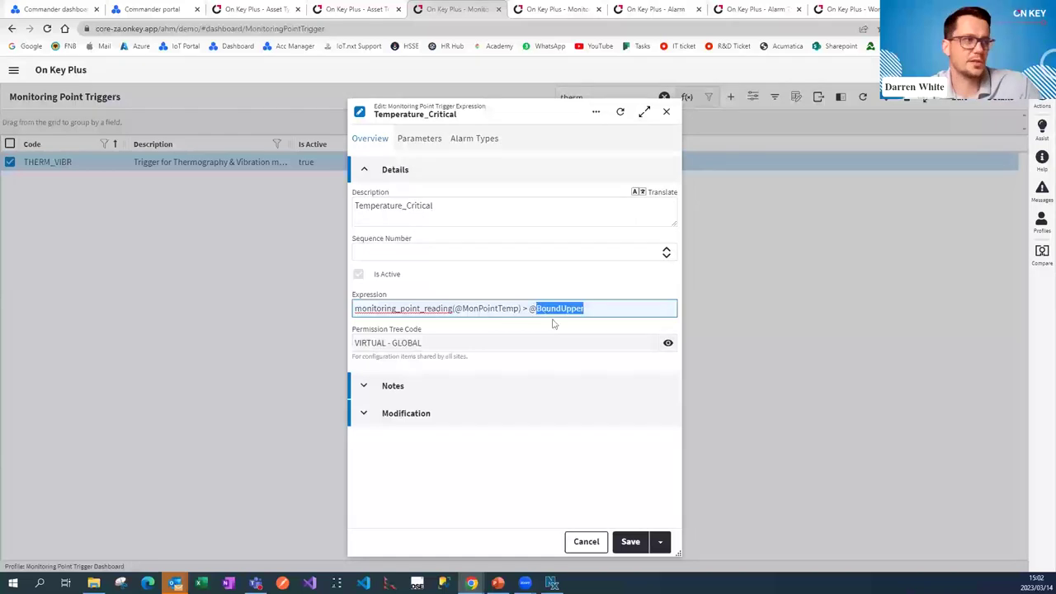
{"action": "left_click", "coordinate": [529, 309]}
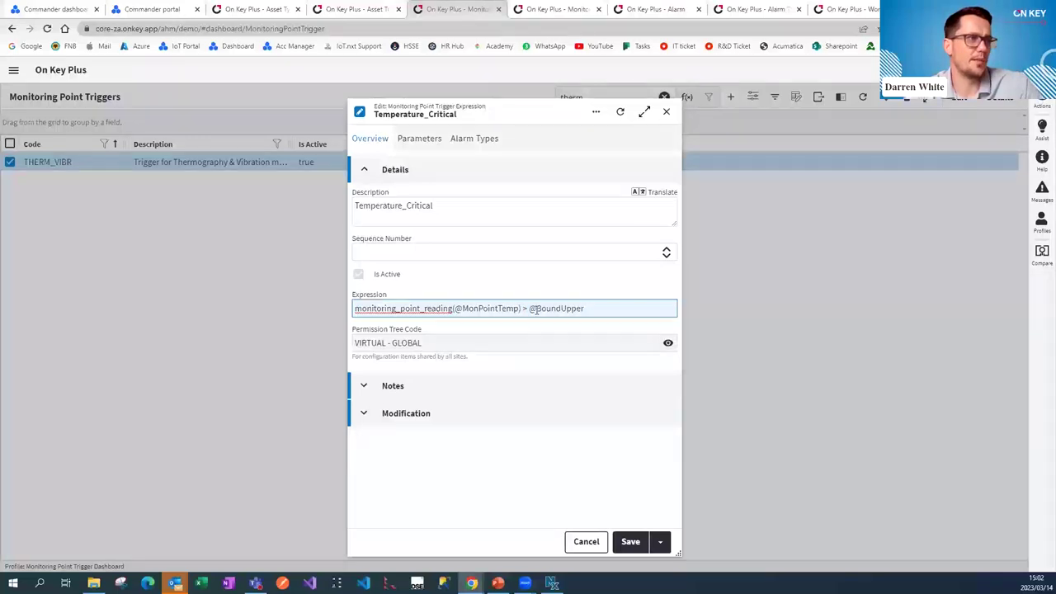
Step: Display the Temperature_Critical expression's parameters, review the MonPointTemp monitoring point type, and close that parameter without saving
{"action": "left_click", "coordinate": [420, 139]}
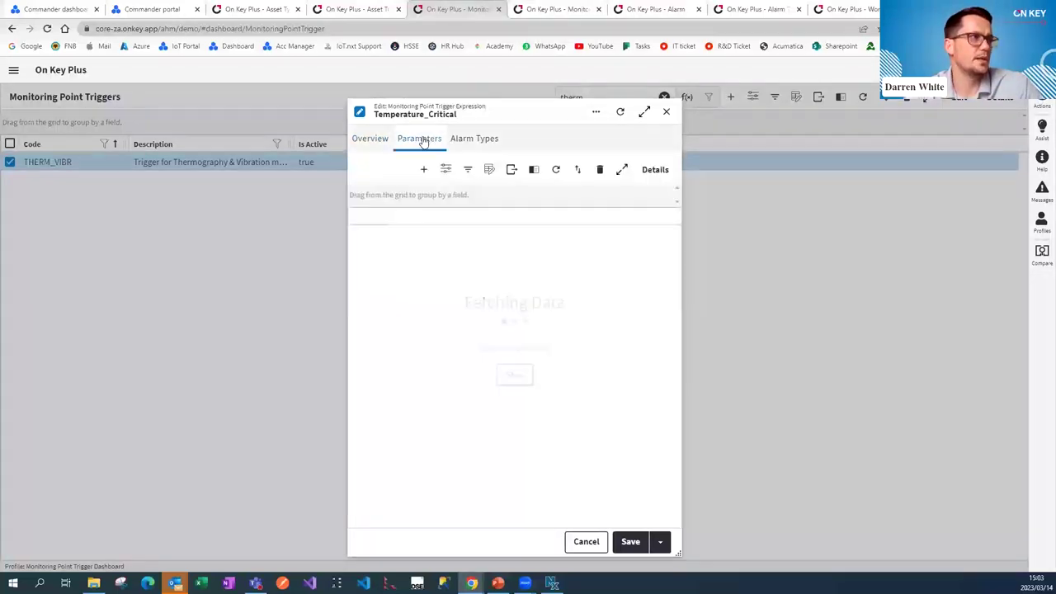
{"action": "left_click", "coordinate": [632, 237]}
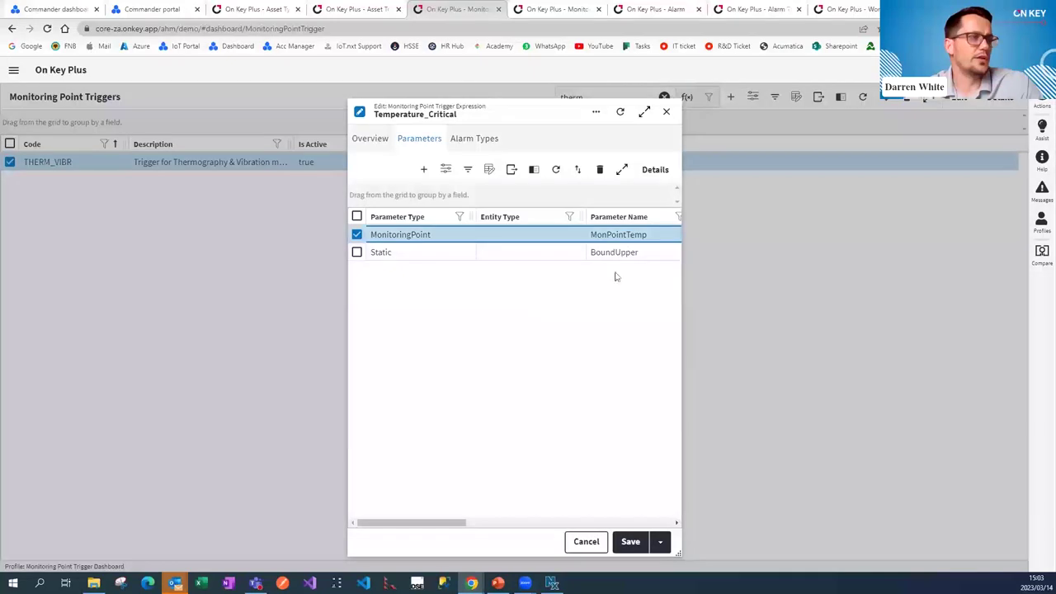
{"action": "double_click", "coordinate": [625, 237]}
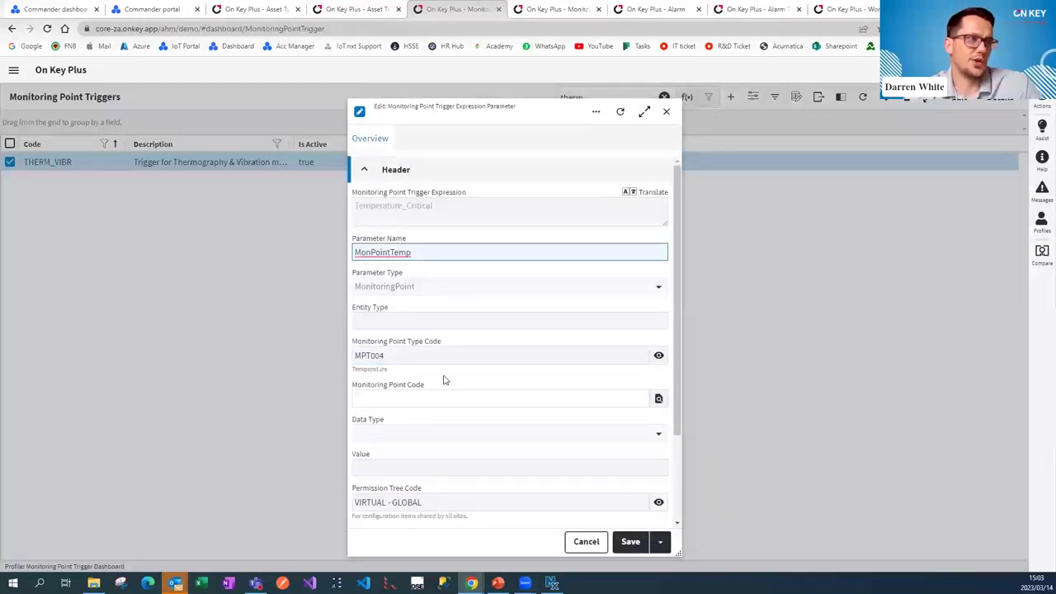
{"action": "scroll", "coordinate": [443, 373], "scroll_direction": "down", "scroll_amount": 1}
{"action": "left_click", "coordinate": [383, 319]}
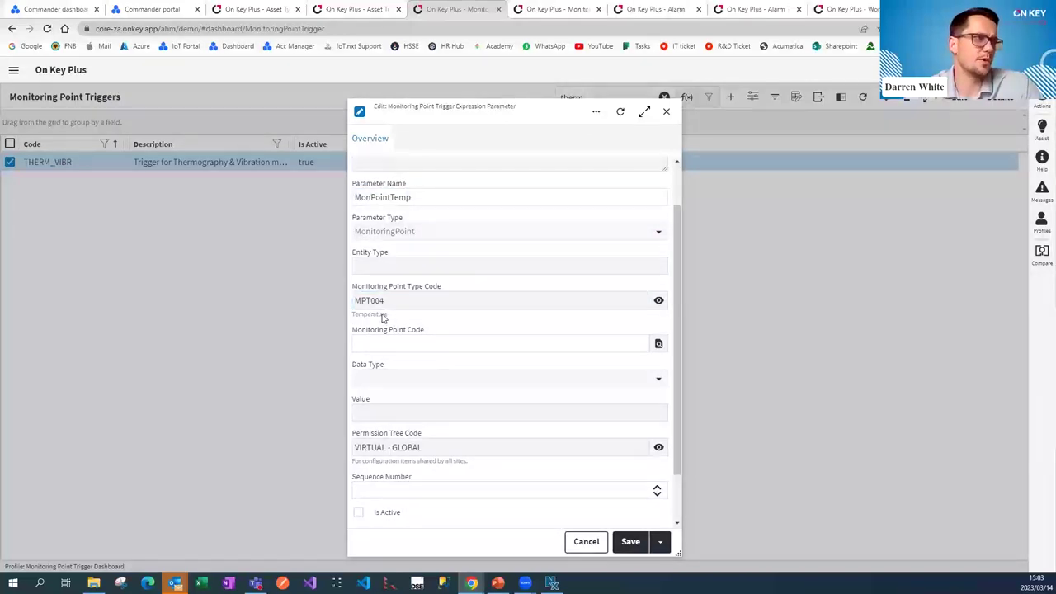
{"action": "scroll", "coordinate": [410, 349], "scroll_direction": "up", "scroll_amount": 2}
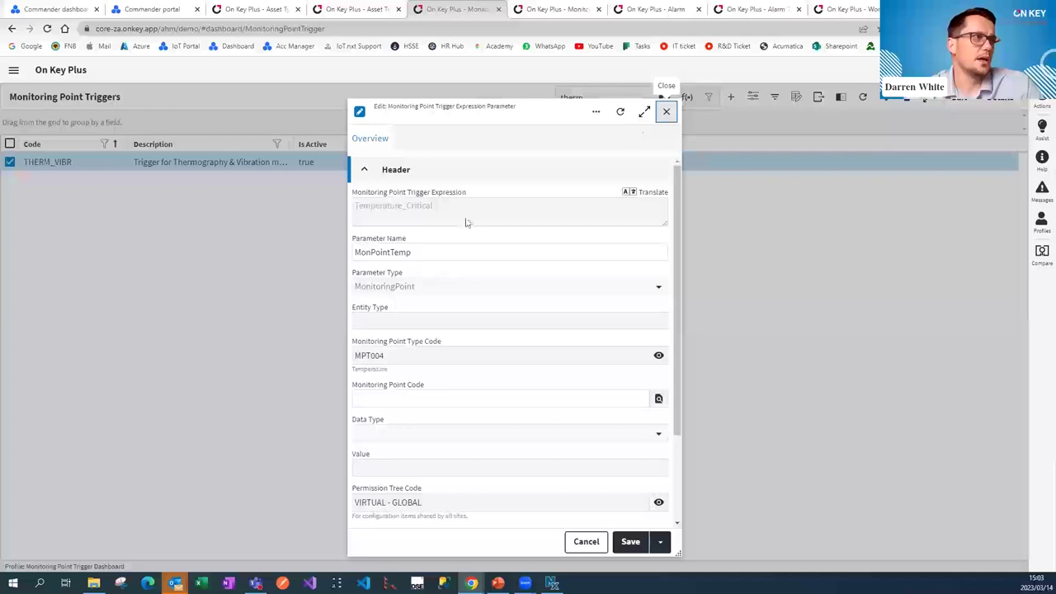
{"action": "key", "text": "Escape"}
Step: Open the static BoundUpper parameter, highlight its threshold value, and close the parameter without saving
{"action": "left_click", "coordinate": [434, 252]}
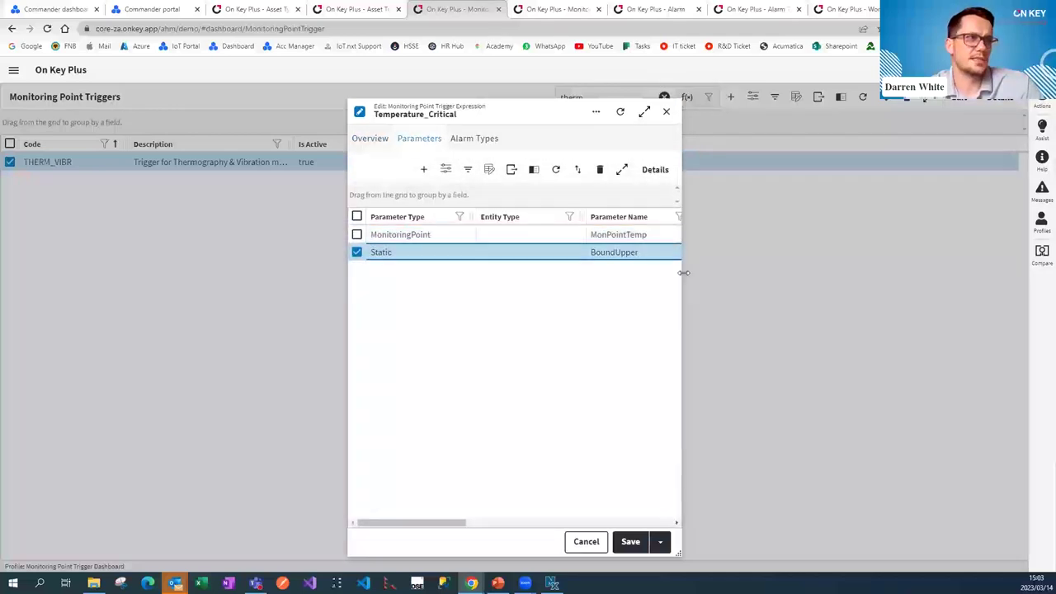
{"action": "double_click", "coordinate": [620, 254]}
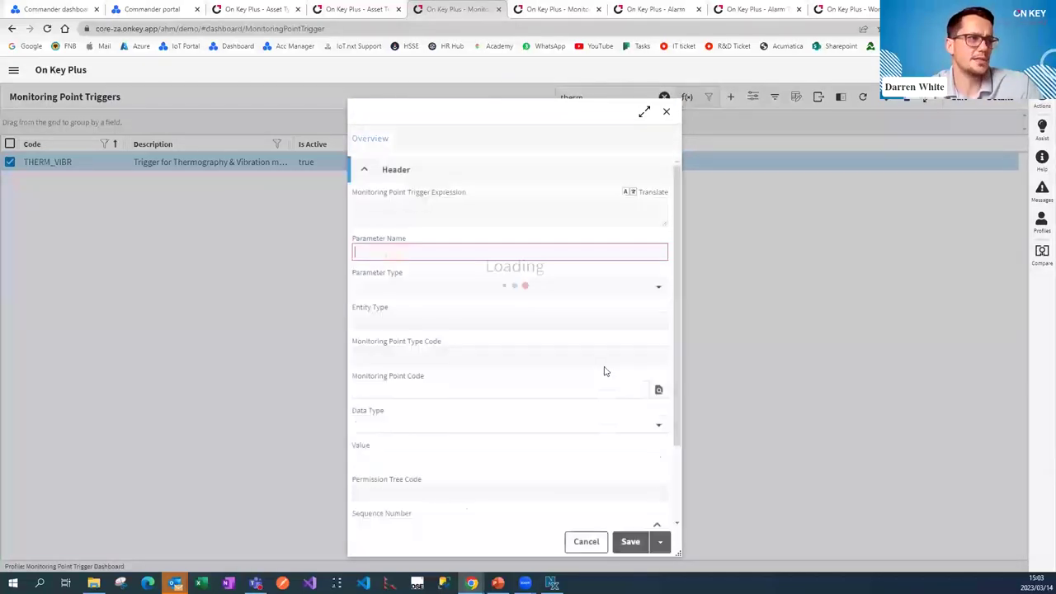
{"action": "scroll", "coordinate": [500, 374], "scroll_direction": "down", "scroll_amount": 3}
{"action": "left_click", "coordinate": [388, 354]}
{"action": "left_click_drag", "start_coordinate": [389, 354], "coordinate": [326, 354]}
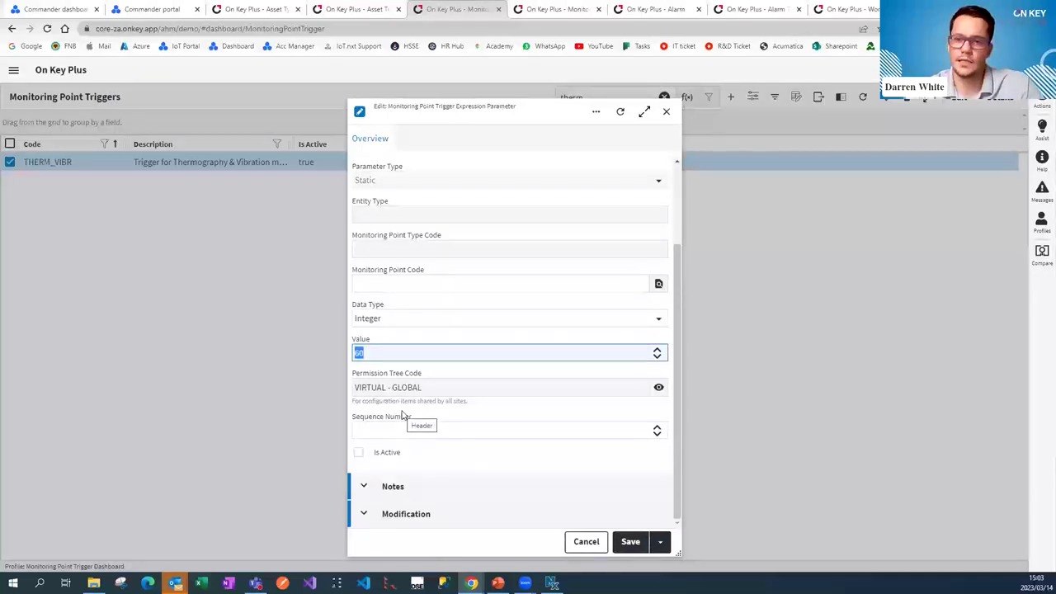
{"action": "scroll", "coordinate": [488, 341], "scroll_direction": "up", "scroll_amount": 3}
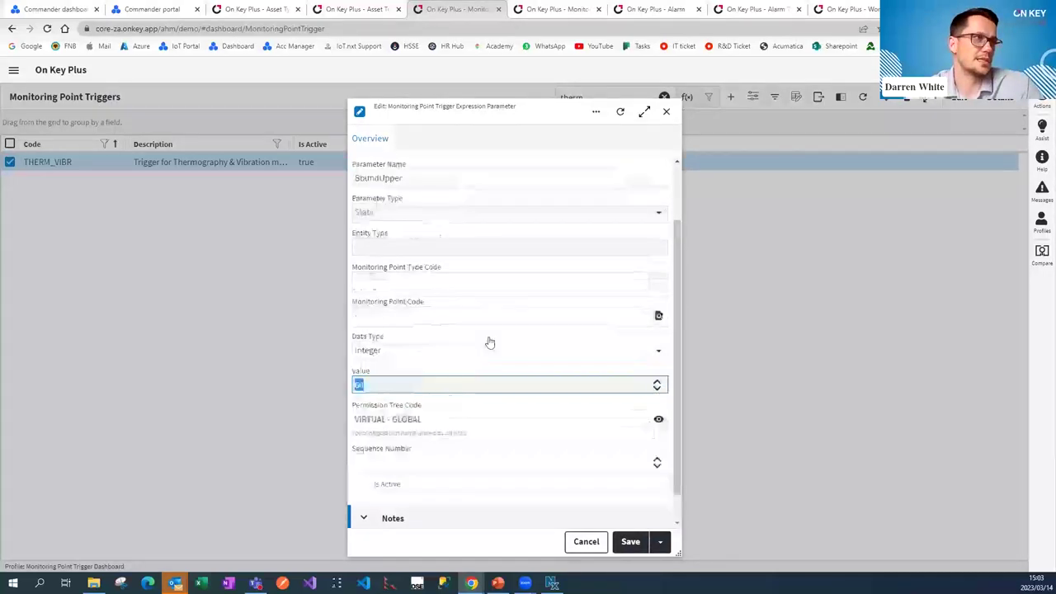
{"action": "left_click", "coordinate": [666, 111]}
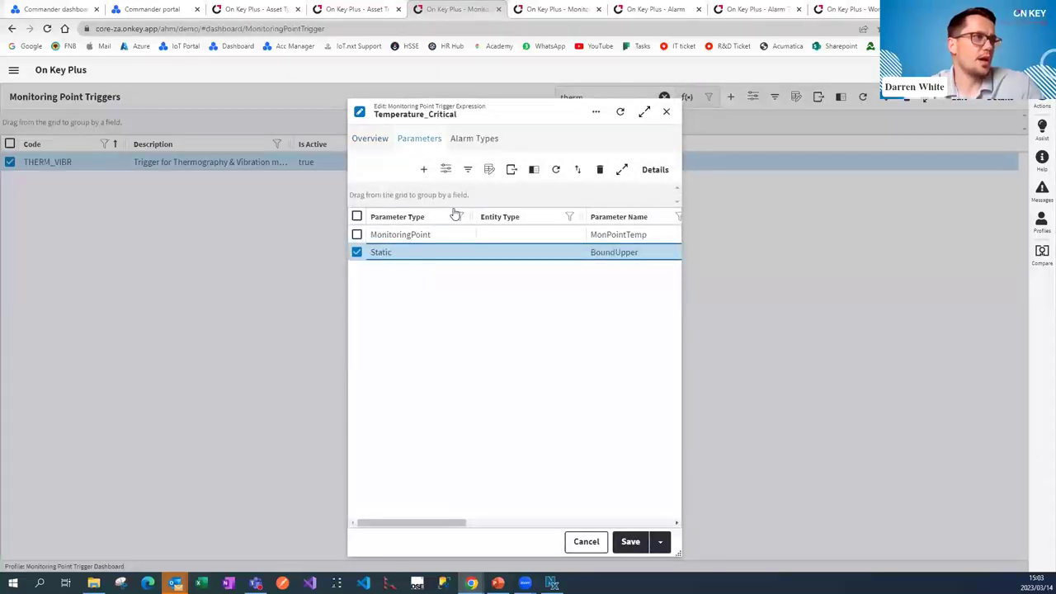
Step: Glance at the Temperature_Critical expression's alarm types, return to its parameters, and close the expression without saving
{"action": "left_click", "coordinate": [476, 138]}
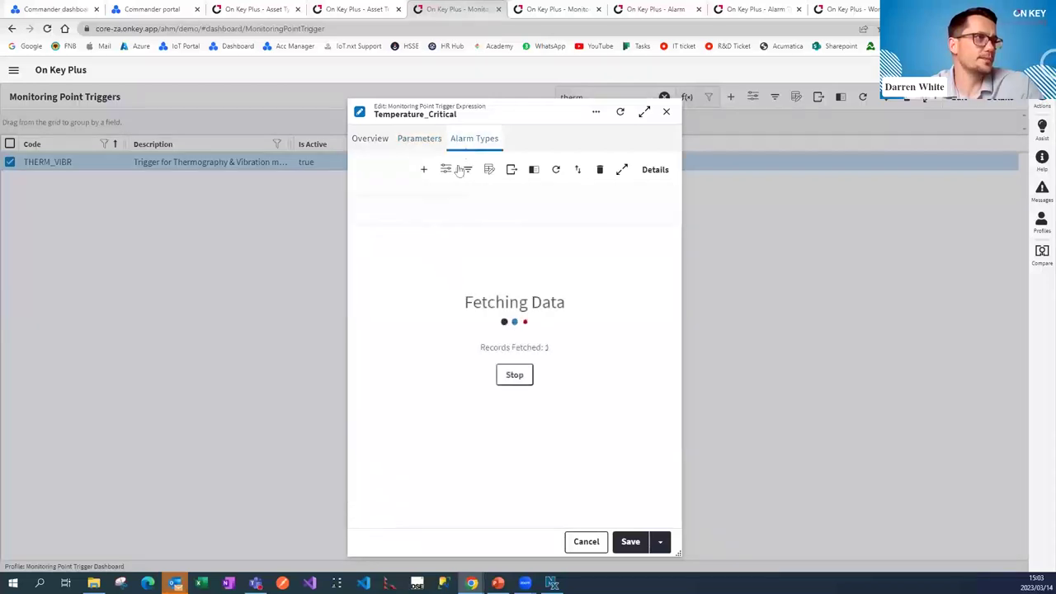
{"action": "left_click", "coordinate": [417, 140]}
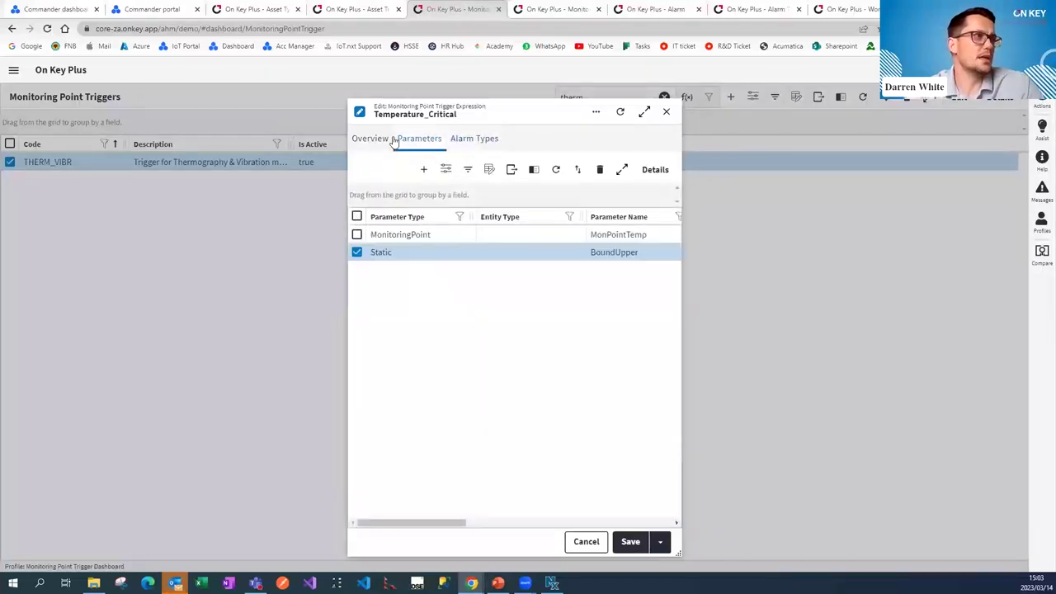
{"action": "left_click", "coordinate": [666, 112]}
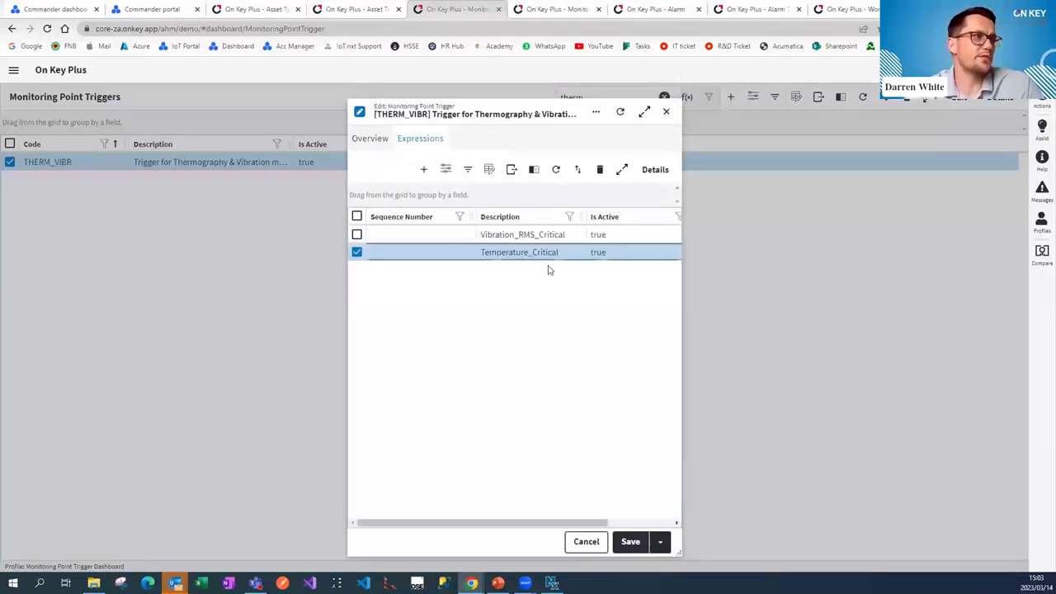
Step: Reopen Temperature_Critical, select the AT_CreateWorkOrder alarm type assigned to it, and close the expression without saving
{"action": "double_click", "coordinate": [506, 254]}
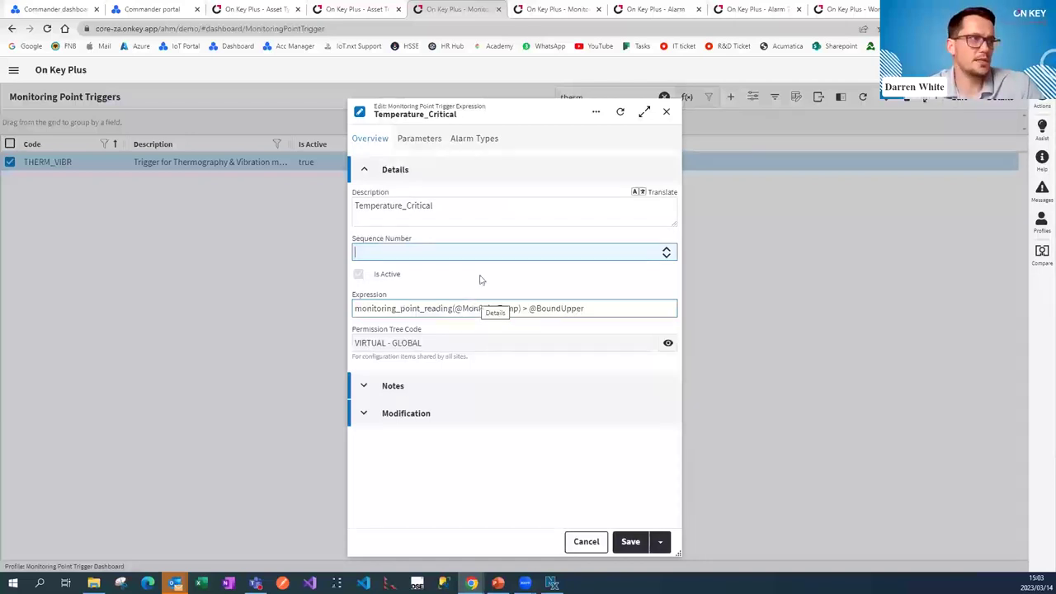
{"action": "left_click", "coordinate": [486, 139]}
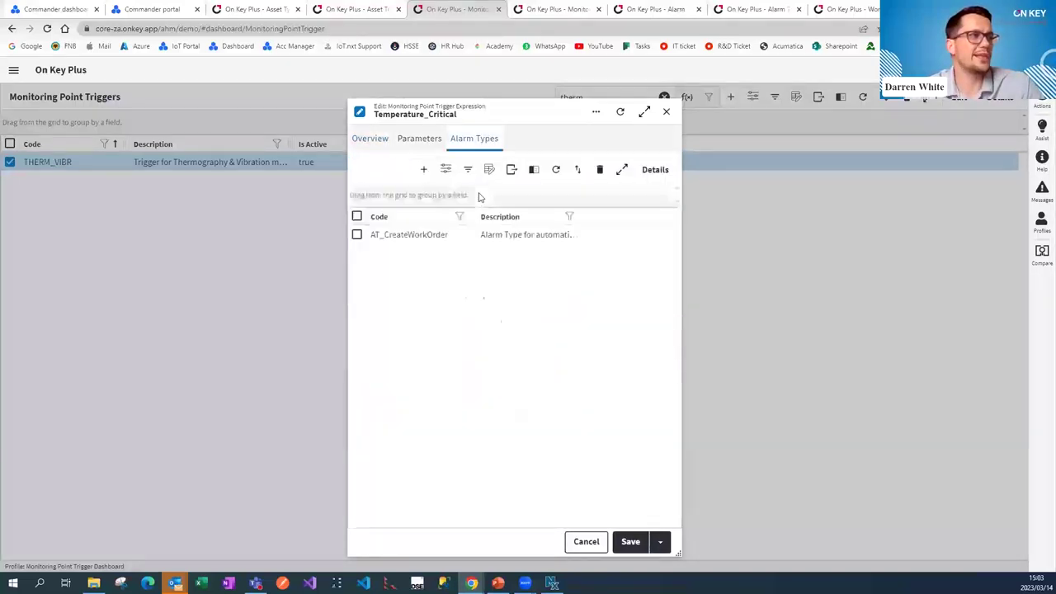
{"action": "left_click", "coordinate": [396, 236]}
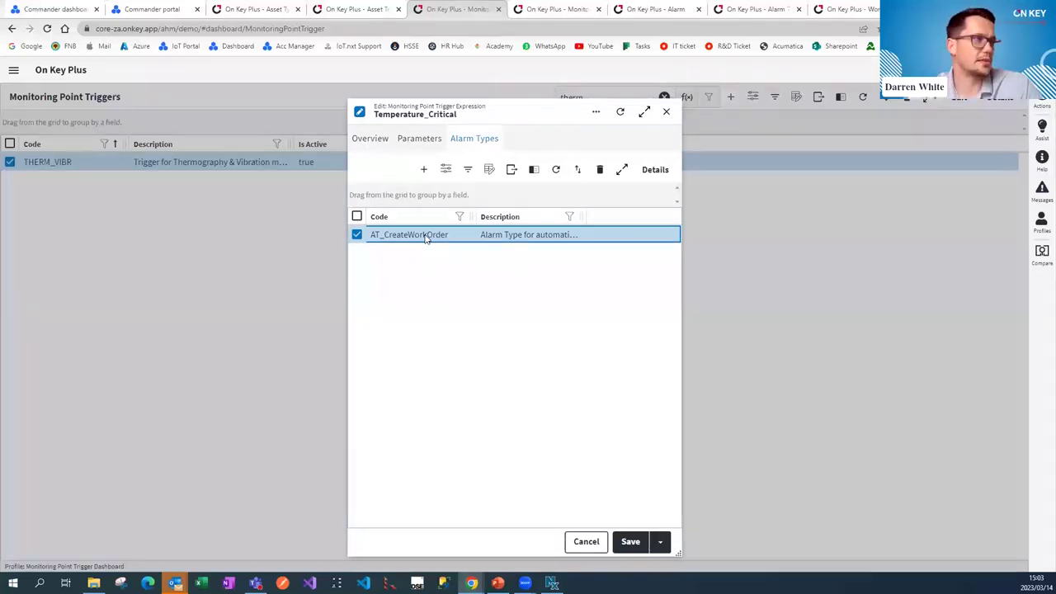
{"action": "left_click", "coordinate": [379, 139]}
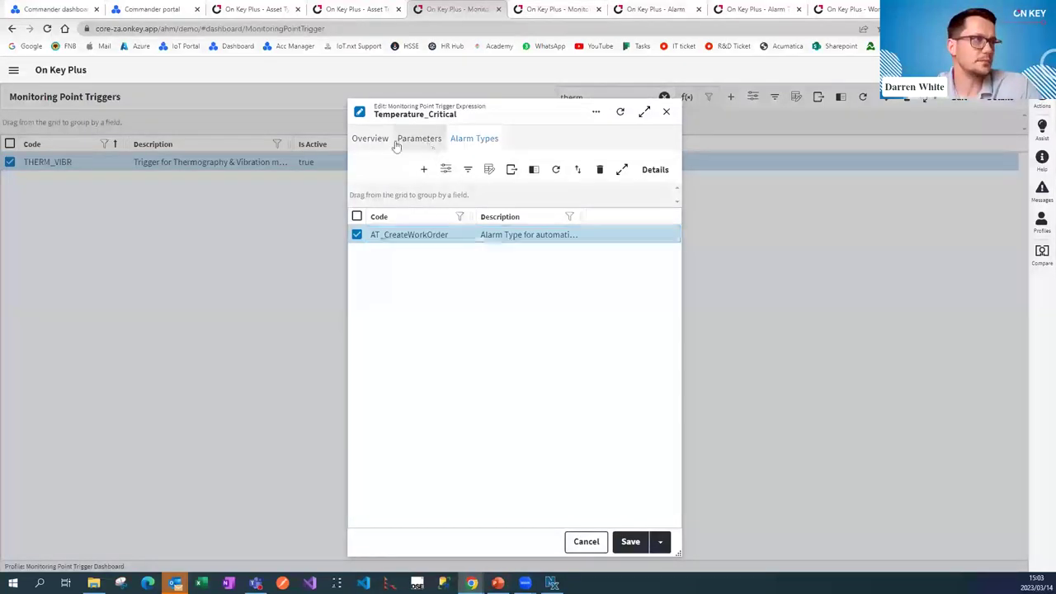
{"action": "left_click", "coordinate": [667, 111]}
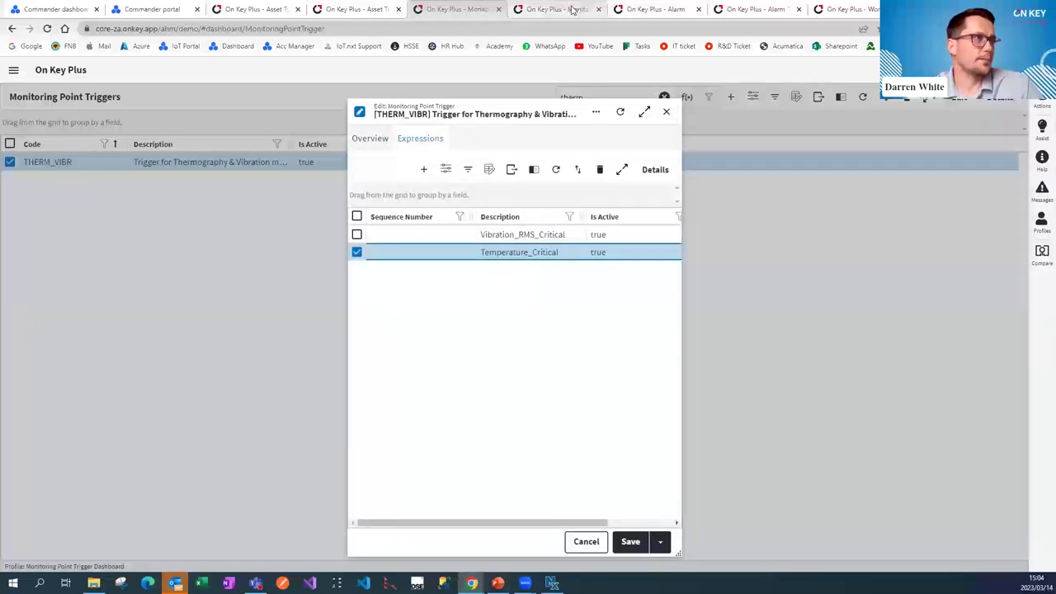
Step: Compare the WEBDEMO monitoring points with the THERM_VIBR trigger's expressions, ending on the Monitoring Points list
{"action": "left_click", "coordinate": [572, 9]}
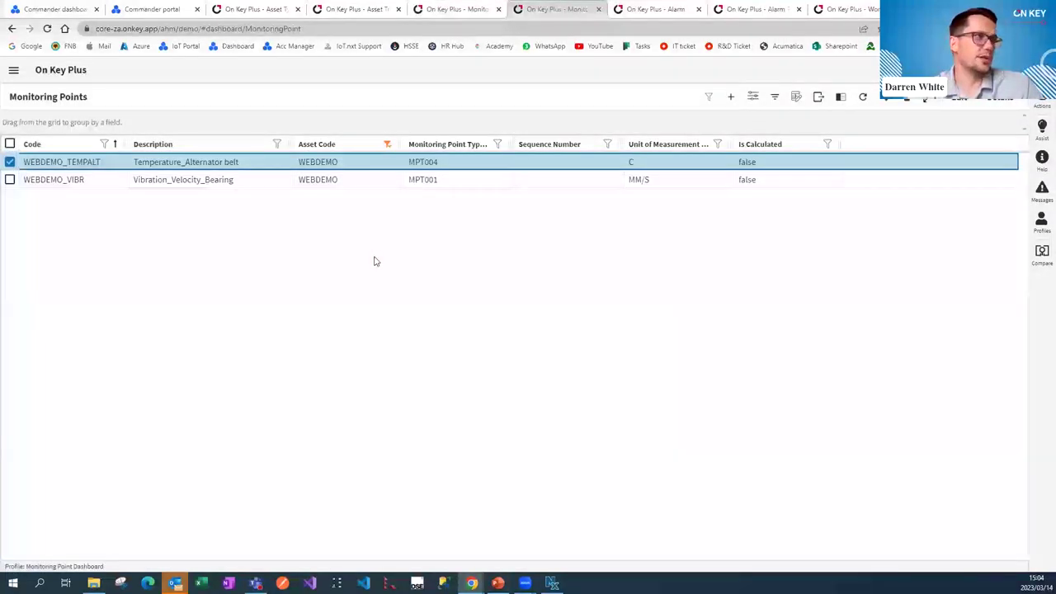
{"action": "left_click", "coordinate": [475, 8]}
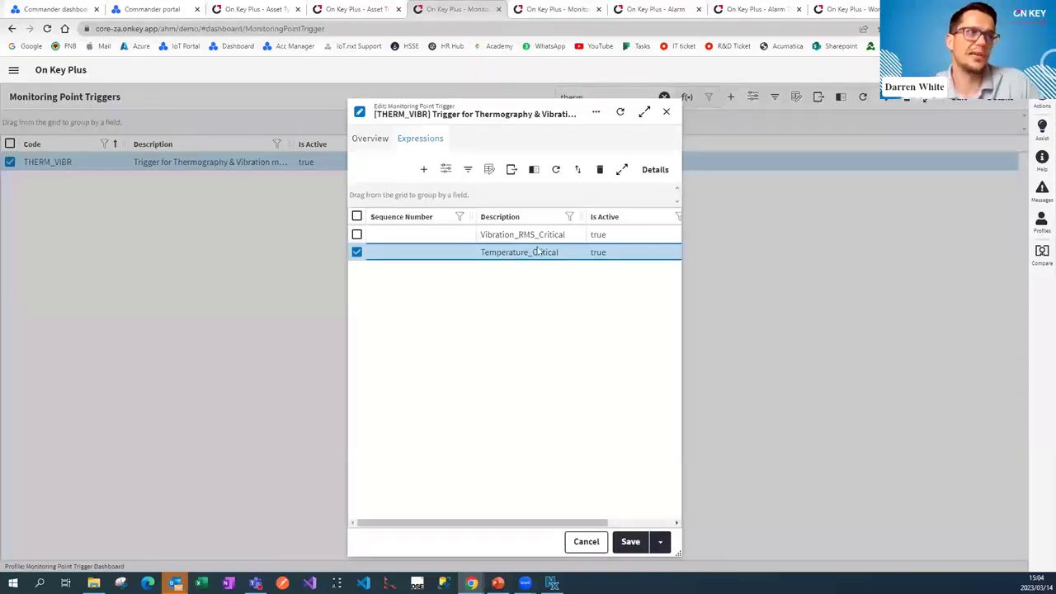
{"action": "left_click", "coordinate": [528, 9]}
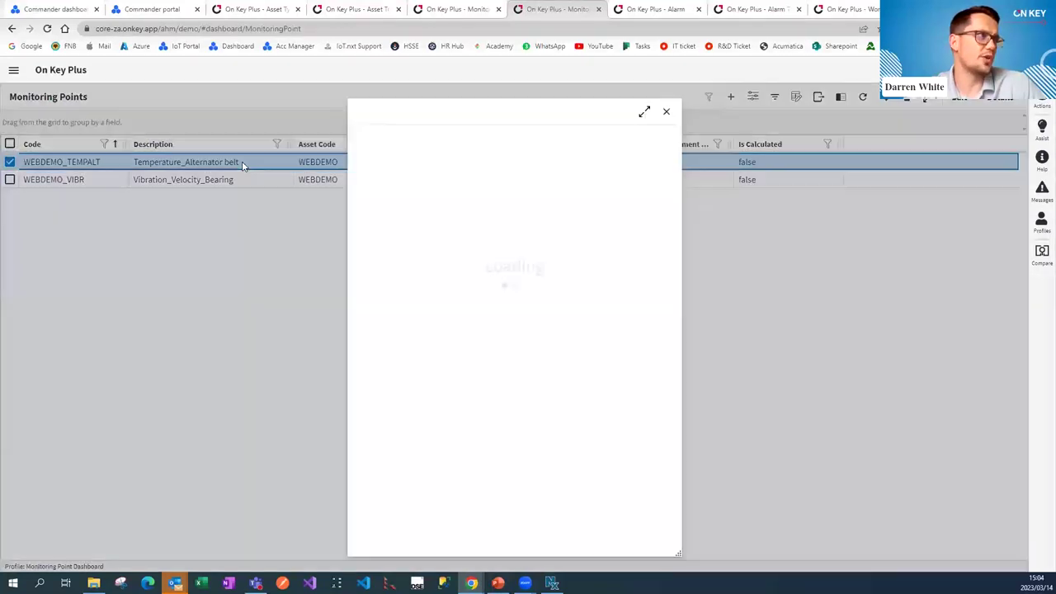
Step: Open the WEBDEMO_TEMPALT monitoring point and highlight its description for review
{"action": "double_click", "coordinate": [242, 164]}
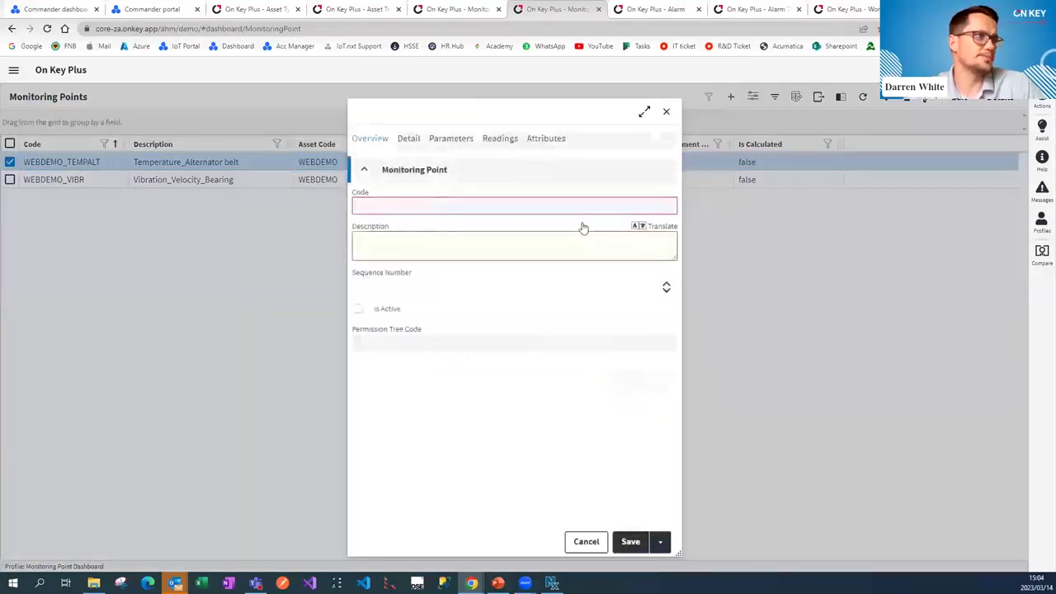
{"action": "left_click", "coordinate": [464, 239]}
{"action": "left_click_drag", "start_coordinate": [464, 238], "coordinate": [355, 239]}
{"action": "left_click", "coordinate": [404, 240]}
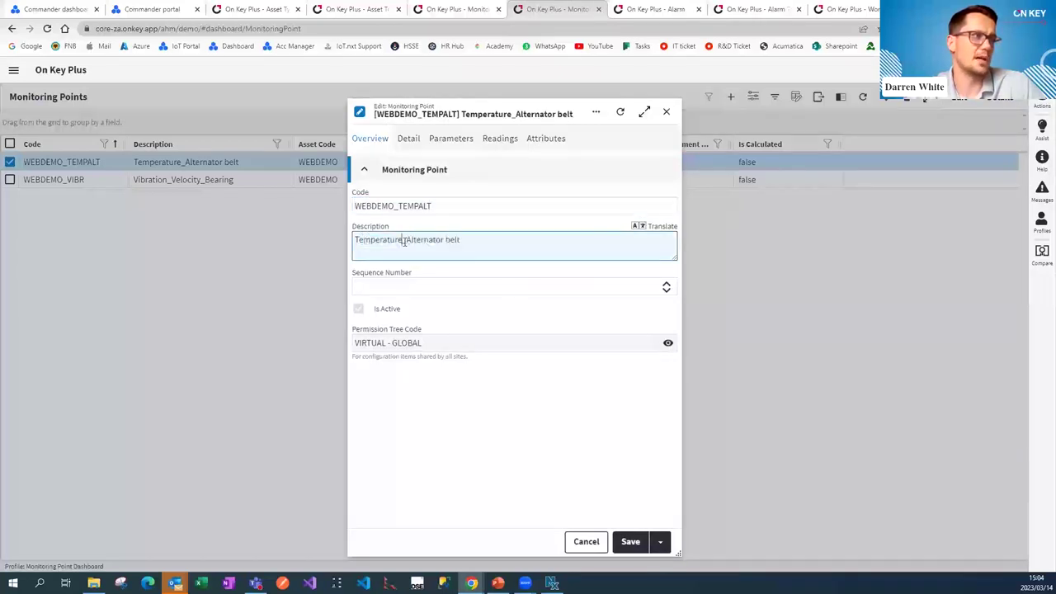
{"action": "key", "text": "BackSpace"}
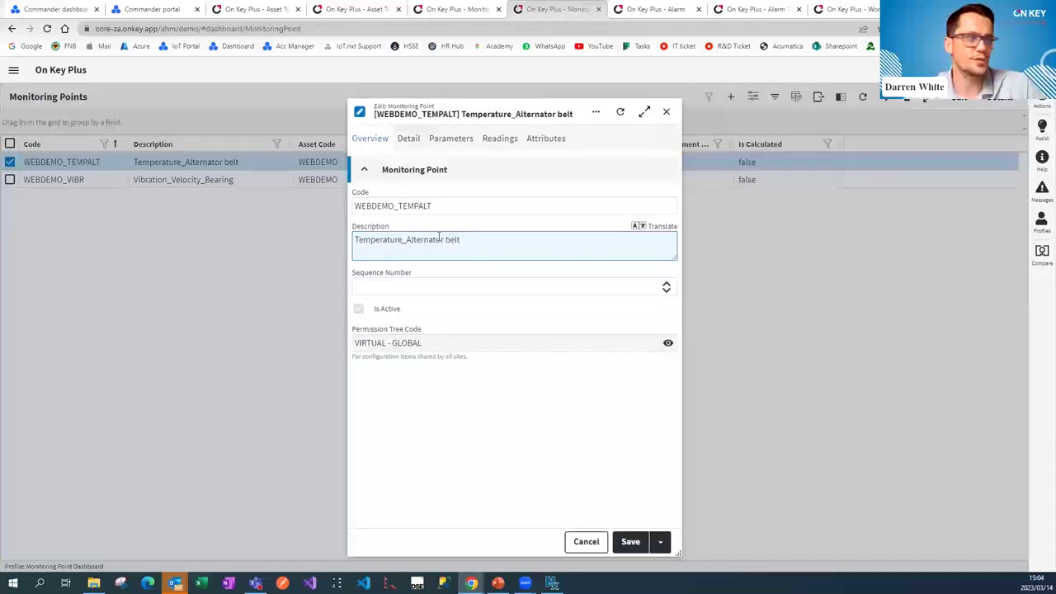
Step: Add and save a new reading of 55 for the WEBDEMO_TEMPALT monitoring point, keeping the default timestamp, and close the monitoring point
{"action": "left_click", "coordinate": [509, 142]}
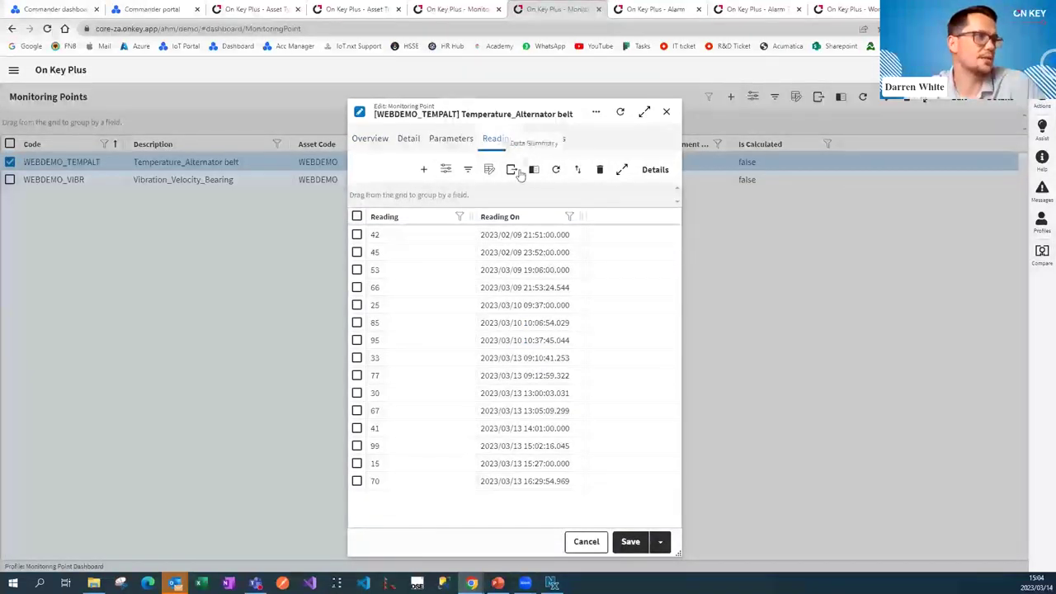
{"action": "left_click", "coordinate": [423, 171]}
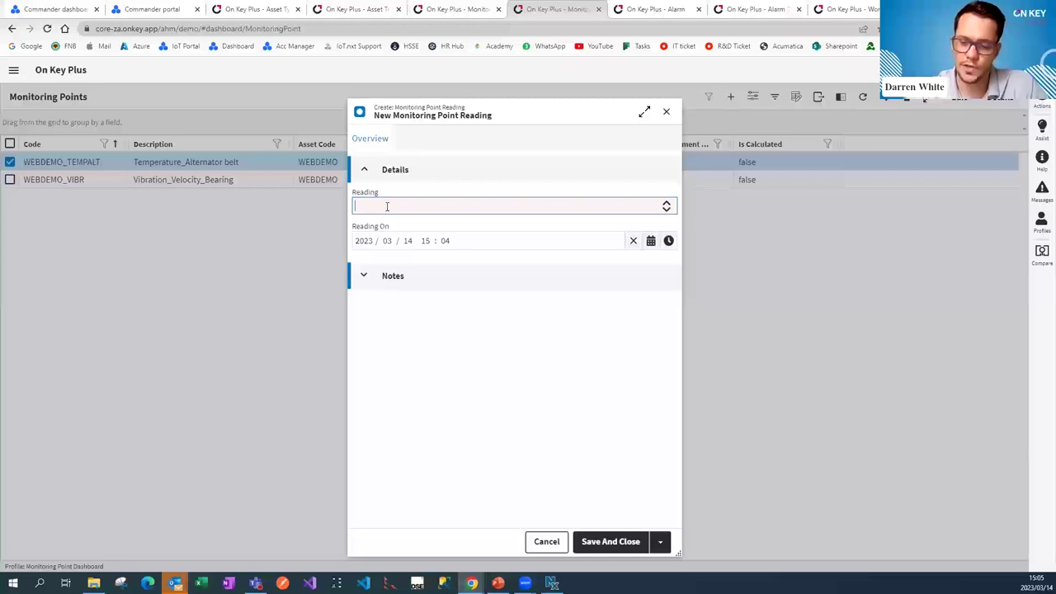
{"action": "type", "text": "55"}
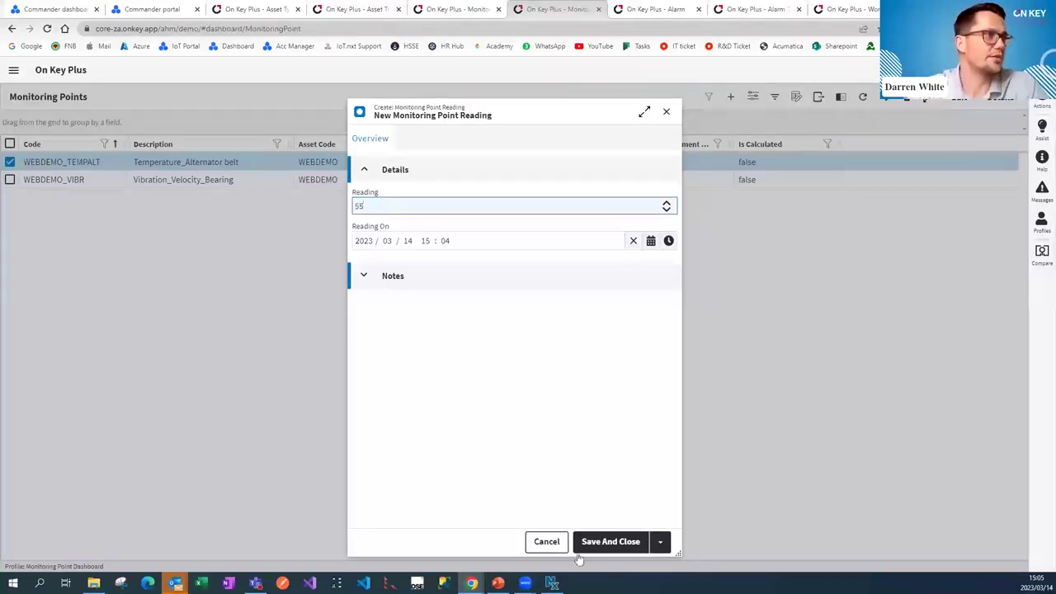
{"action": "left_click", "coordinate": [615, 541]}
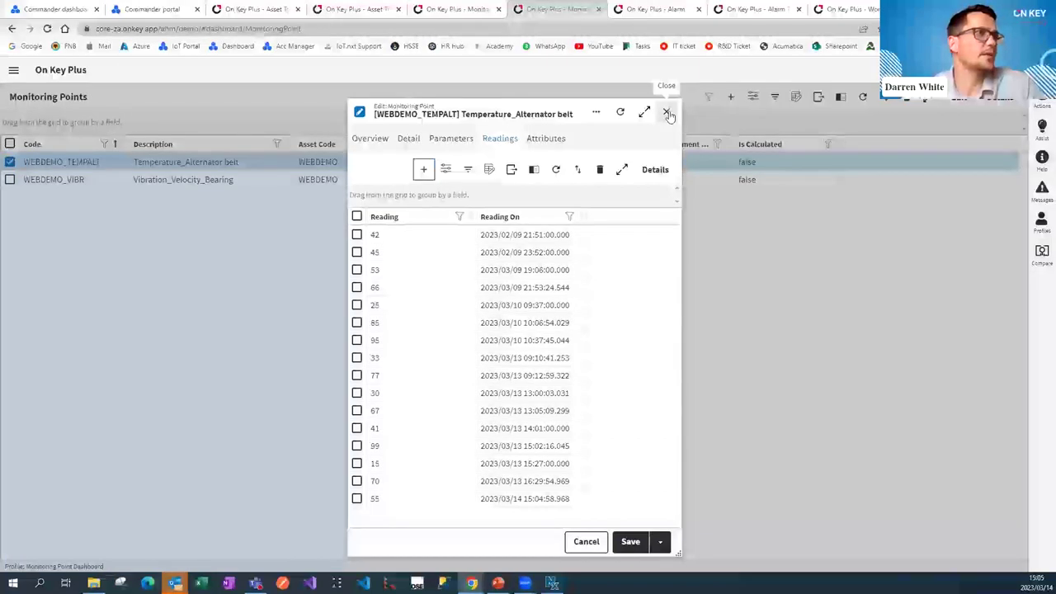
{"action": "left_click", "coordinate": [586, 541]}
Step: Review the readings recorded on the WEBDEMO_VIBR monitoring point and close it without saving
{"action": "left_click", "coordinate": [190, 181]}
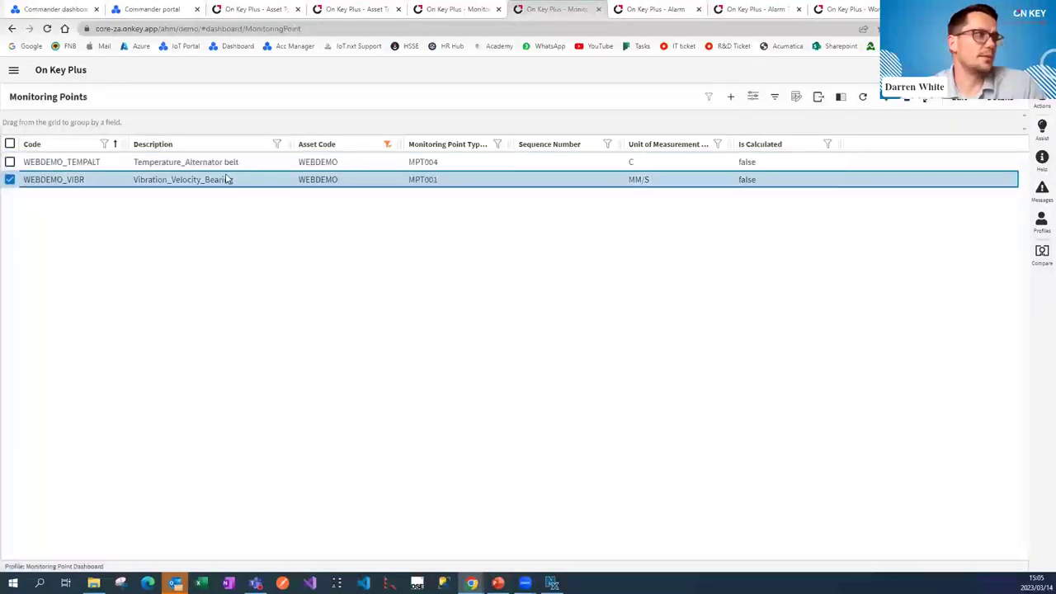
{"action": "double_click", "coordinate": [227, 179]}
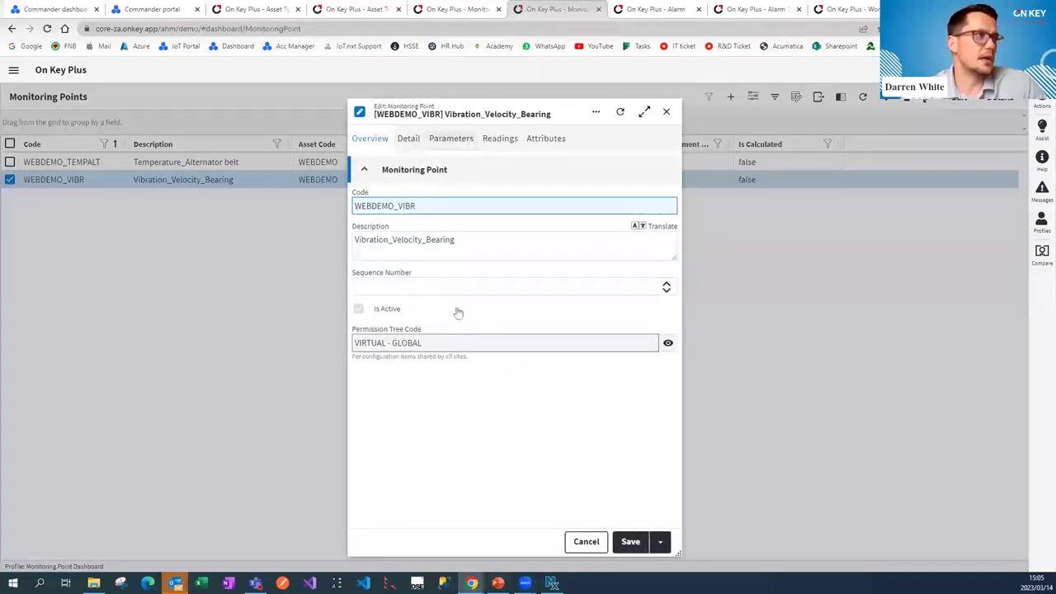
{"action": "left_click", "coordinate": [499, 138]}
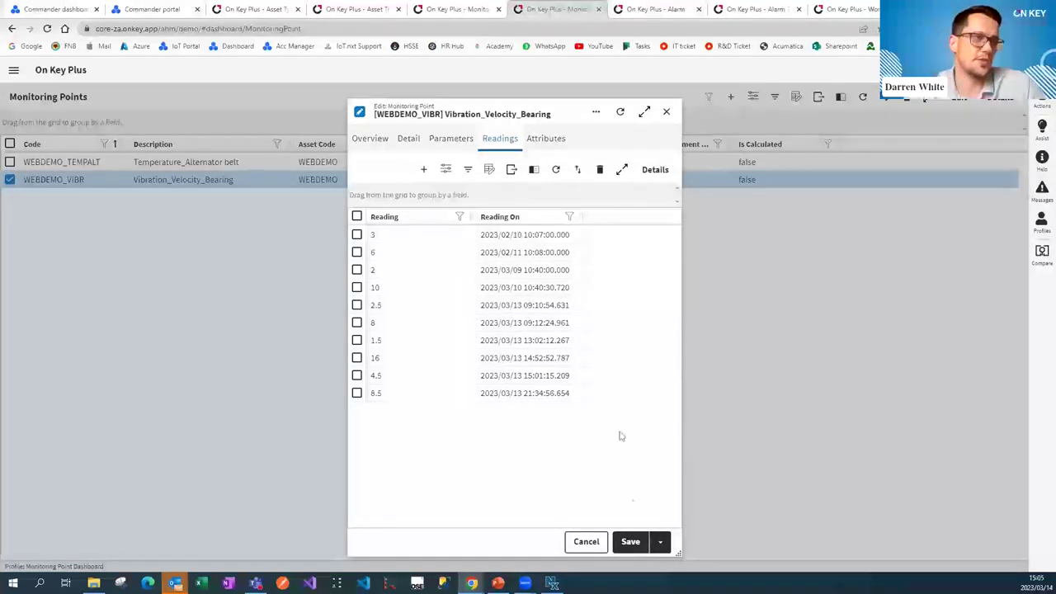
{"action": "left_click", "coordinate": [591, 547]}
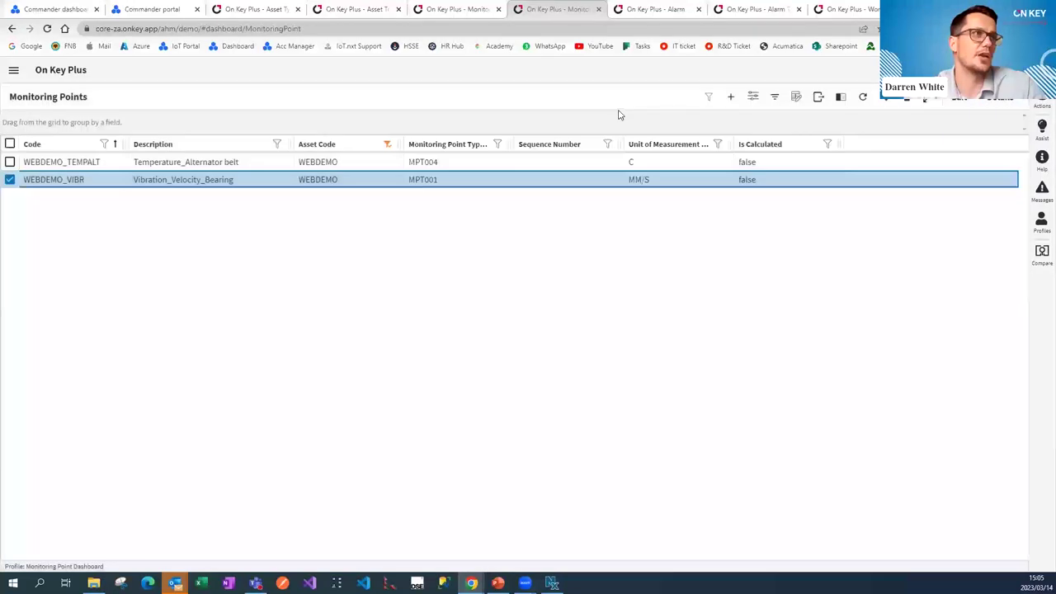
Step: Open the active WEBDEMO alarm and examine its alarm types, attributes and expressions
{"action": "left_click", "coordinate": [648, 9]}
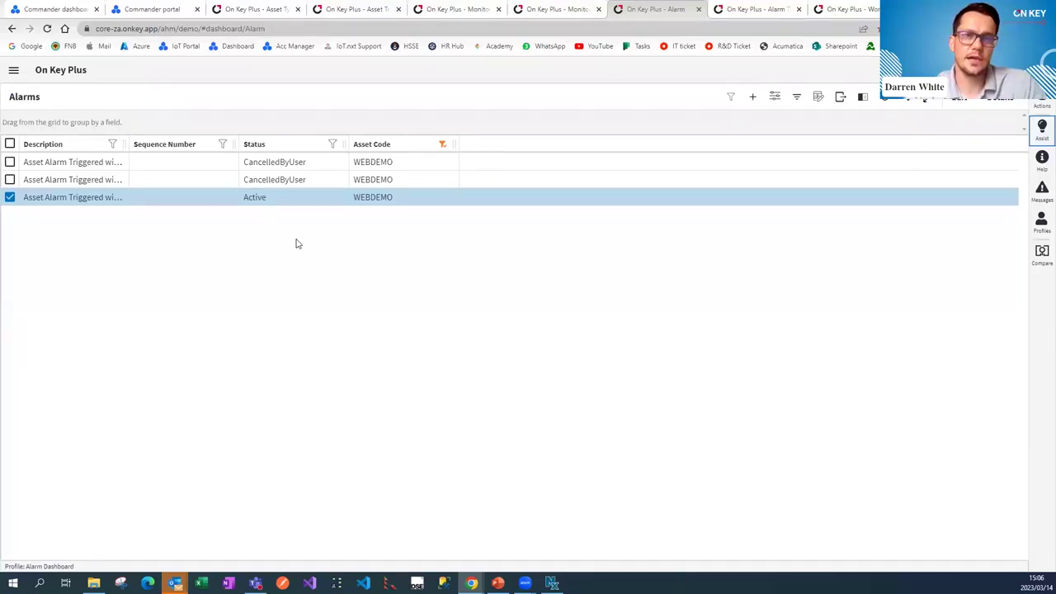
{"action": "double_click", "coordinate": [306, 197]}
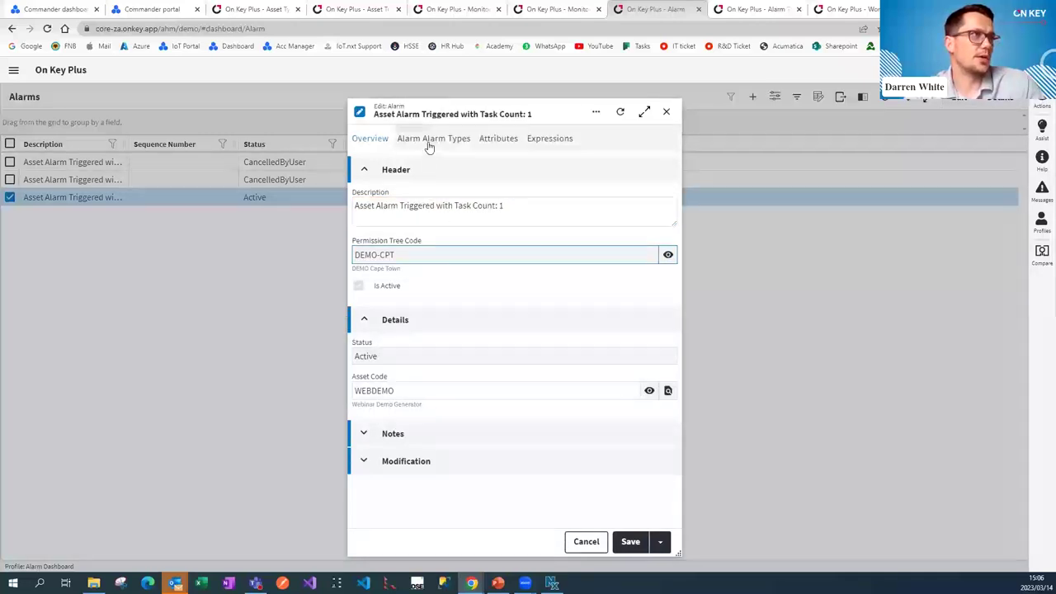
{"action": "left_click", "coordinate": [431, 147]}
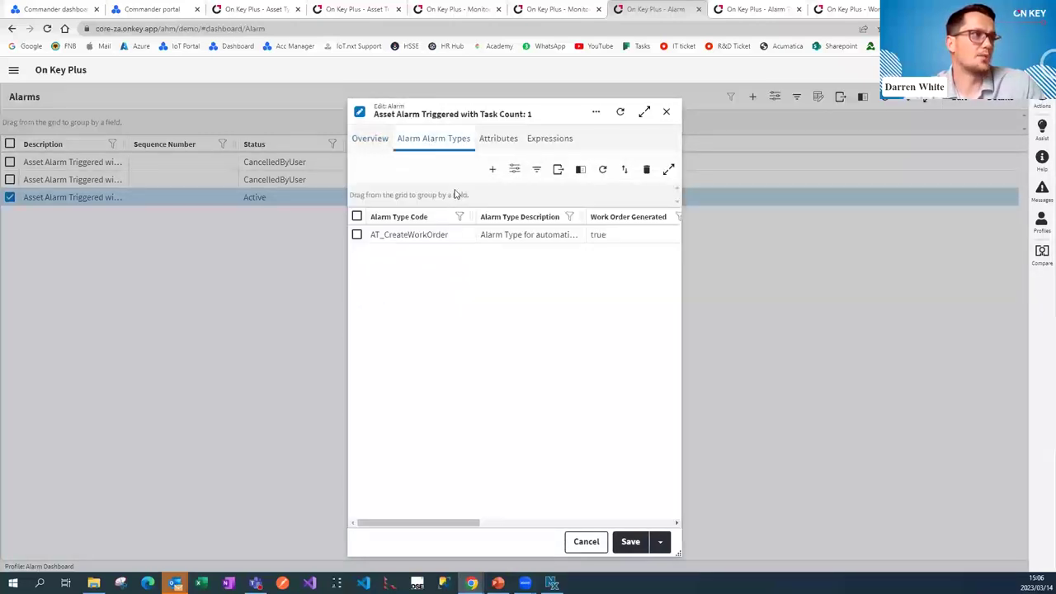
{"action": "left_click", "coordinate": [419, 235]}
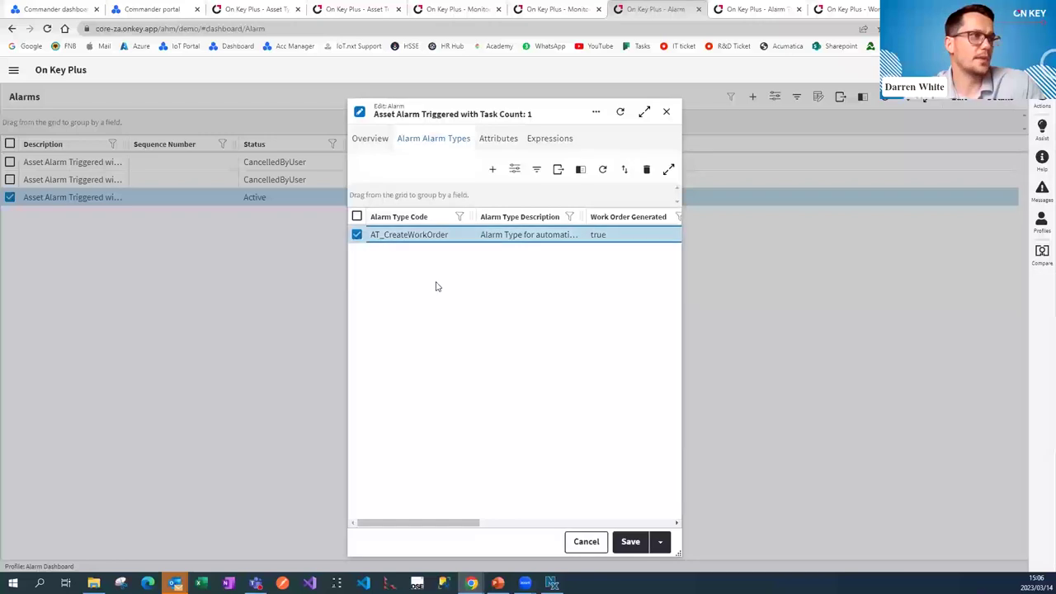
{"action": "left_click", "coordinate": [500, 138]}
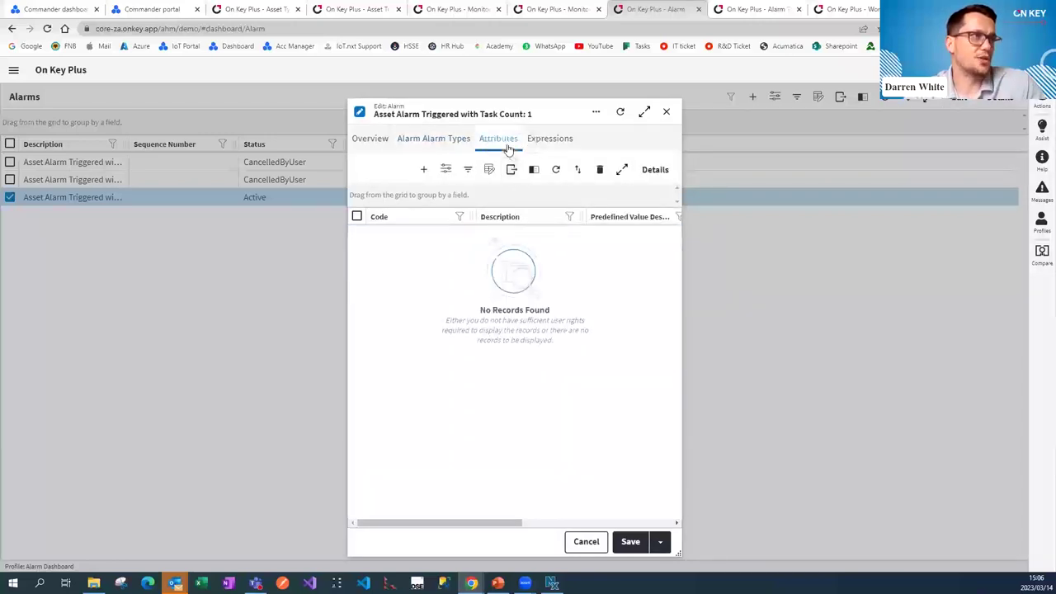
{"action": "left_click", "coordinate": [550, 142]}
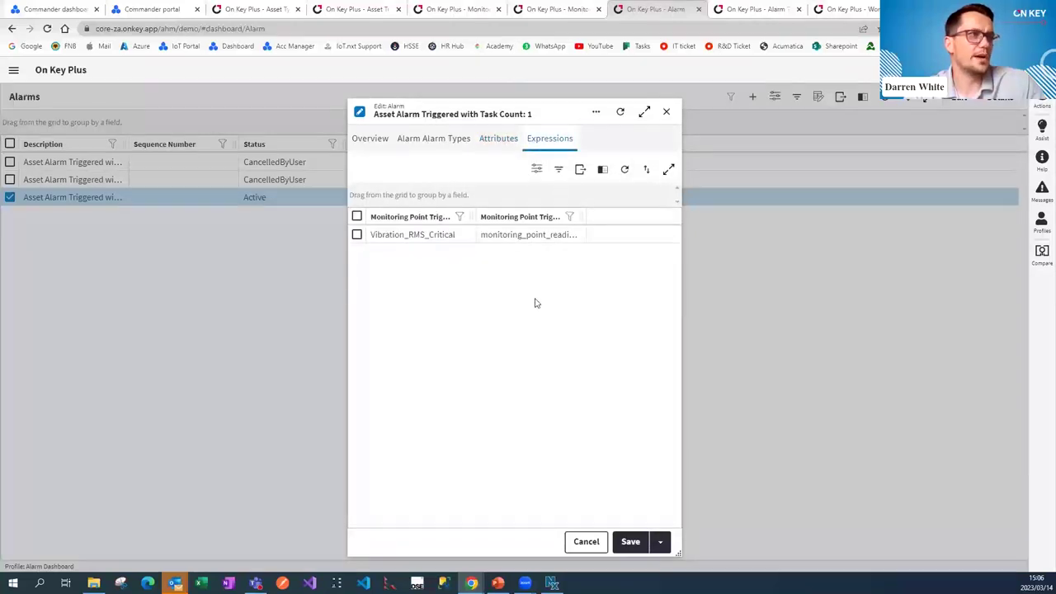
Step: Preview the alarm's Vibration_RMS_Critical expression, examine its formula and linked task, and close both the preview and the alarm
{"action": "left_click", "coordinate": [434, 239]}
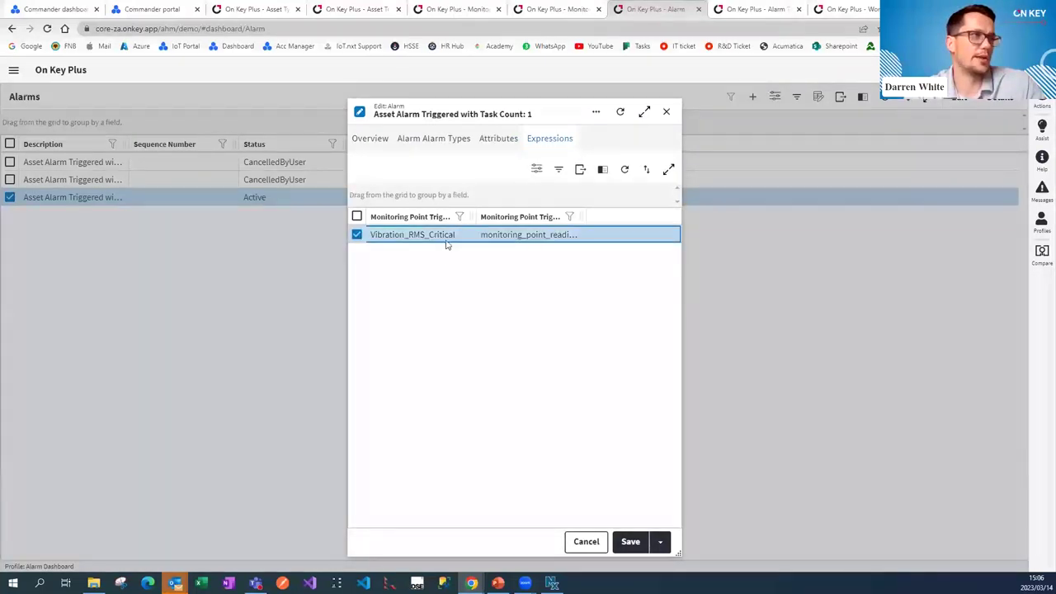
{"action": "double_click", "coordinate": [447, 236]}
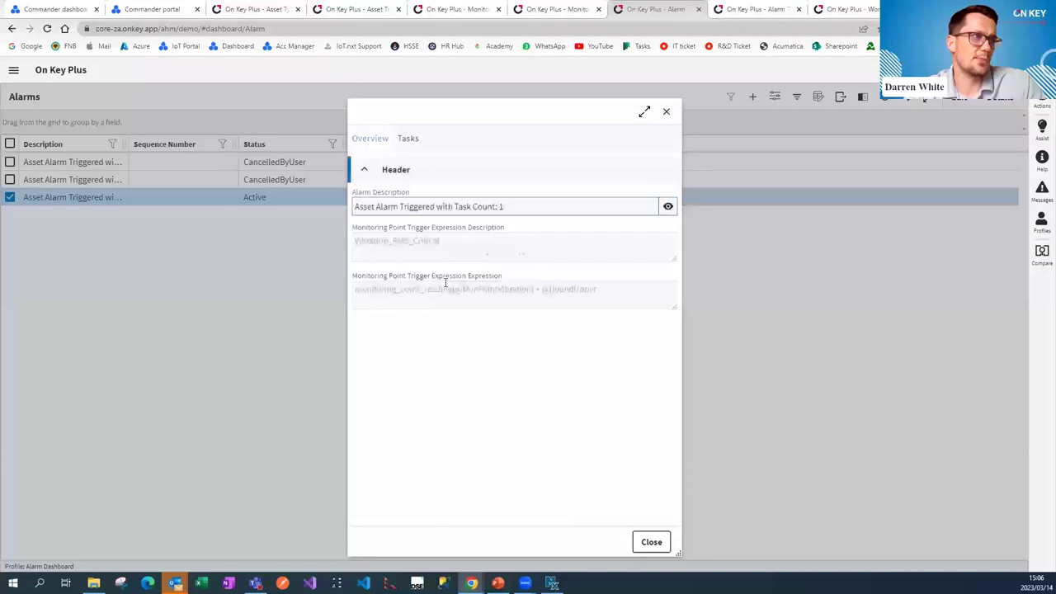
{"action": "left_click_drag", "start_coordinate": [374, 289], "coordinate": [612, 298]}
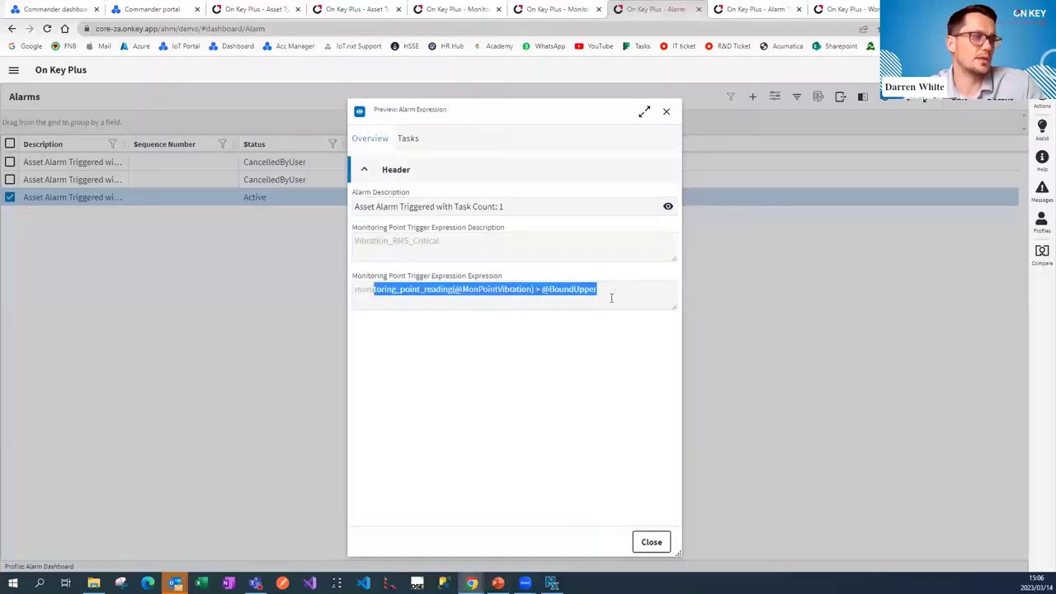
{"action": "left_click", "coordinate": [544, 286]}
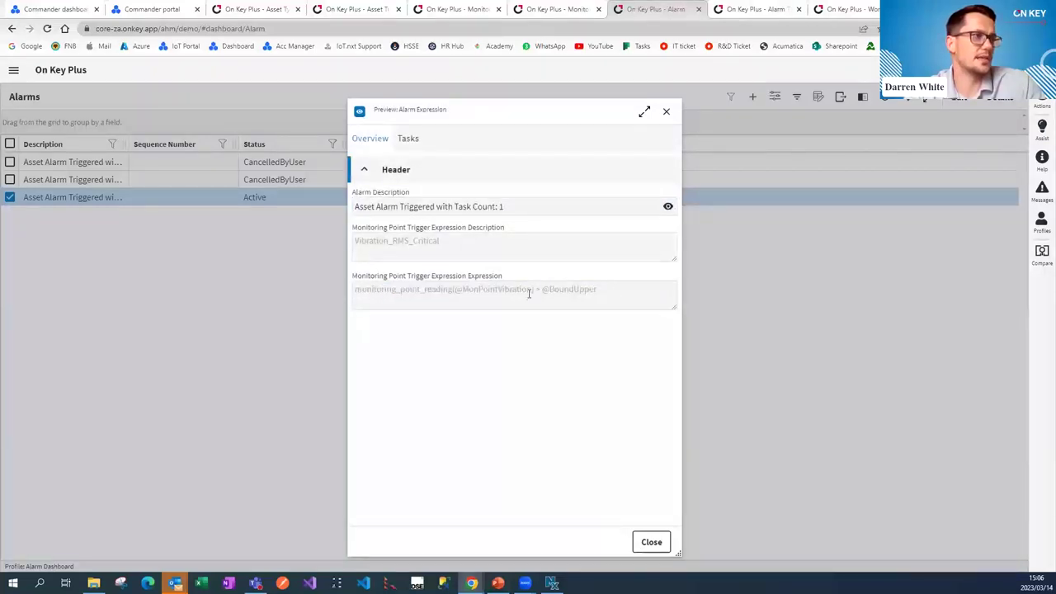
{"action": "left_click", "coordinate": [405, 142]}
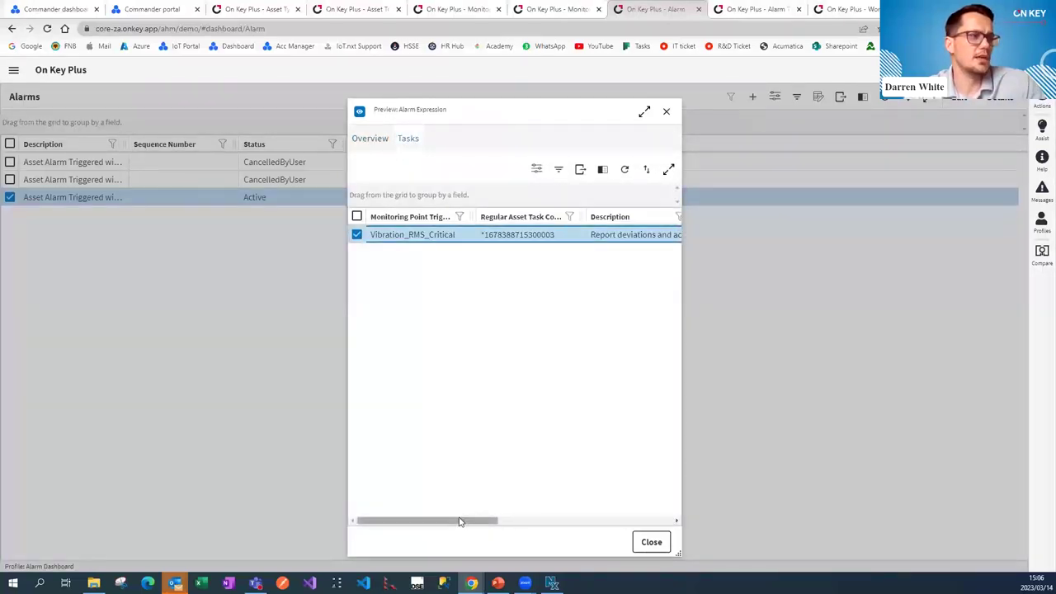
{"action": "left_click_drag", "start_coordinate": [459, 521], "coordinate": [522, 521]}
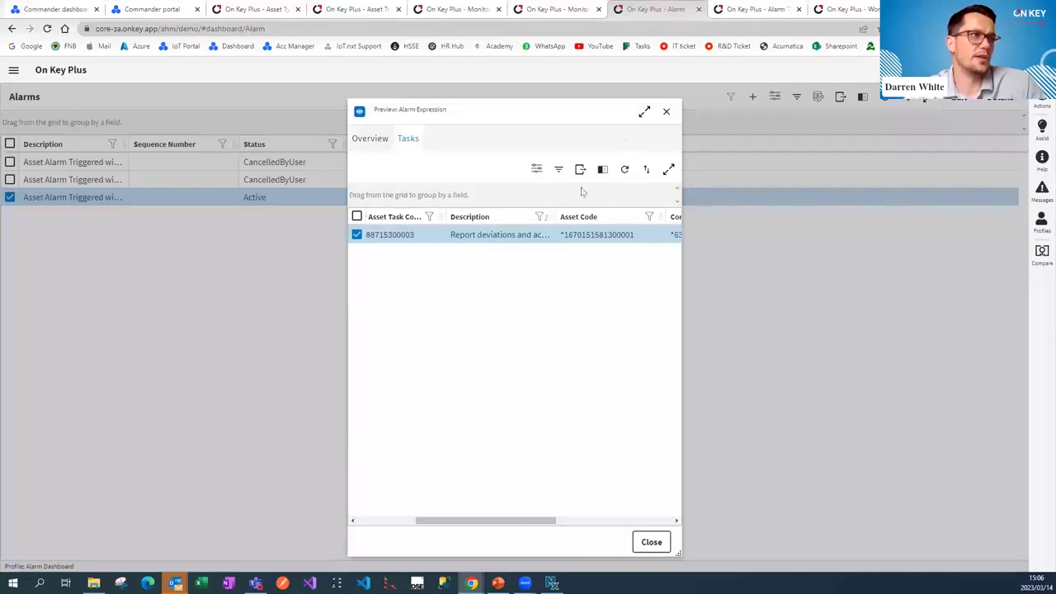
{"action": "left_click", "coordinate": [666, 110]}
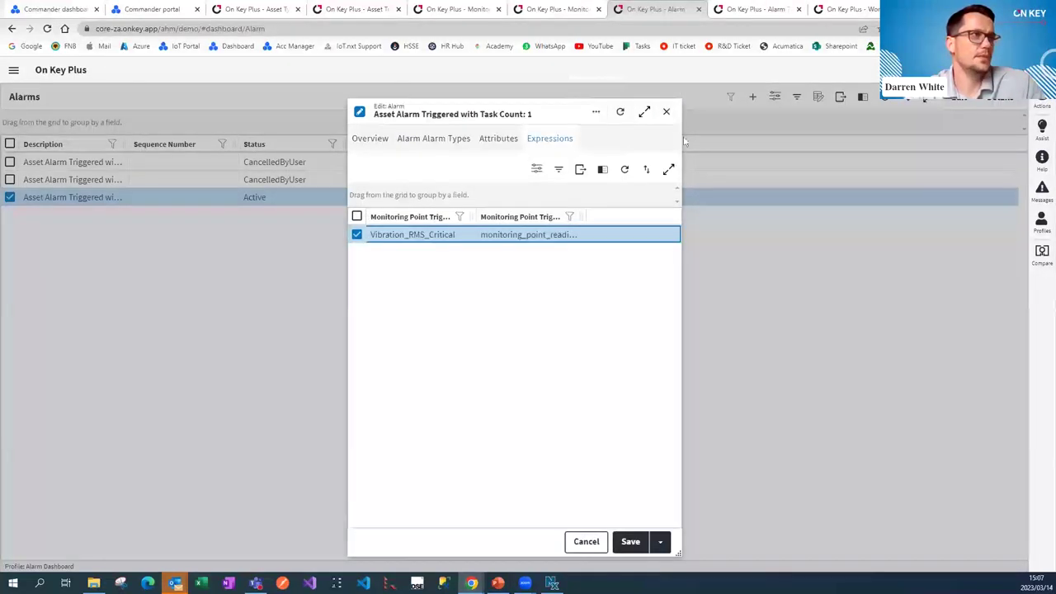
{"action": "left_click", "coordinate": [666, 110]}
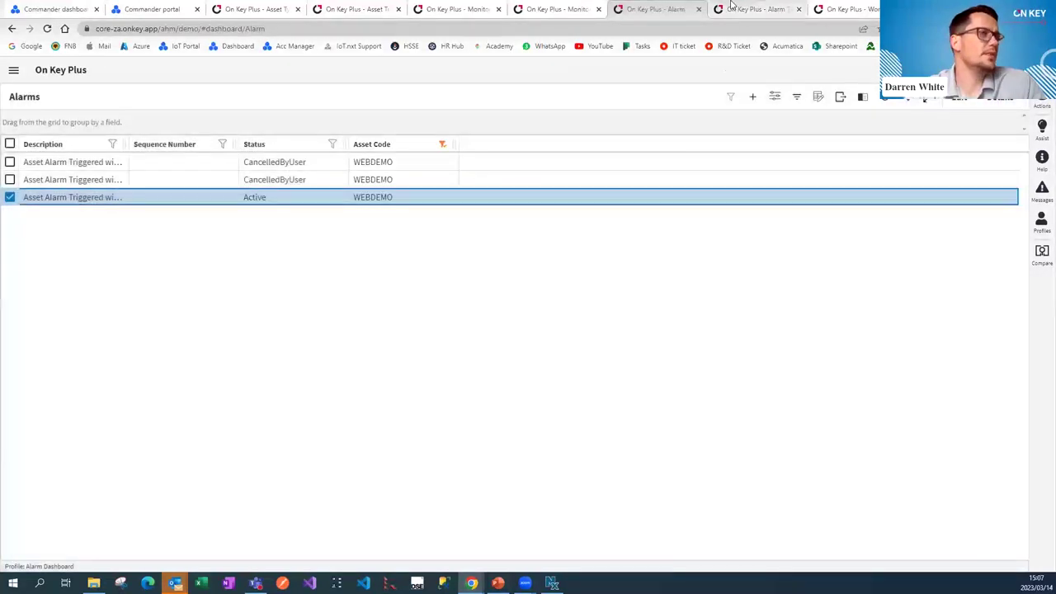
Step: Open the AT_CreateWorkOrder alarm type and highlight part of its description for review
{"action": "left_click", "coordinate": [776, 10]}
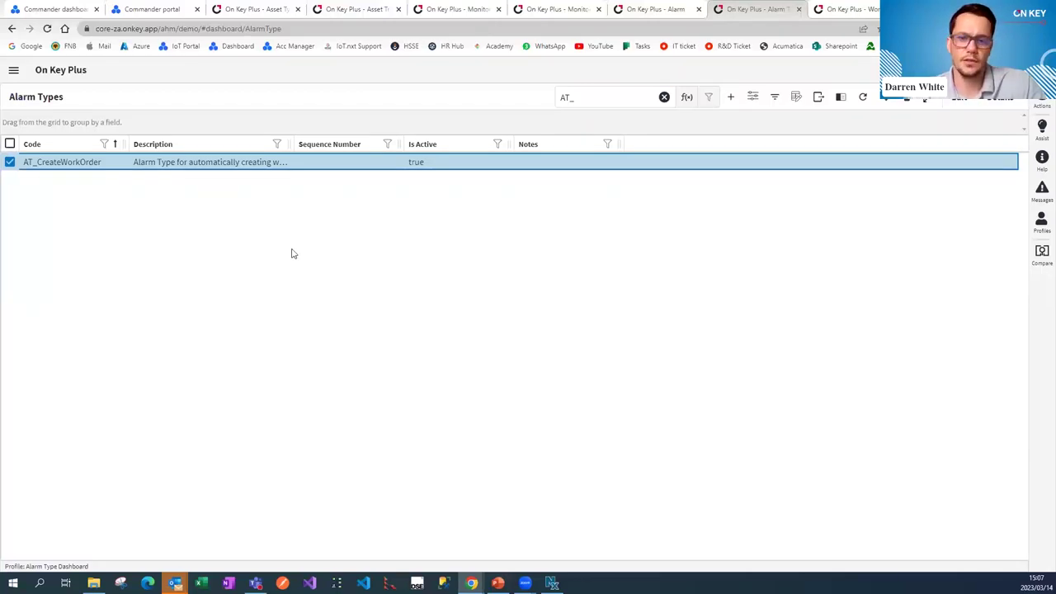
{"action": "double_click", "coordinate": [253, 165]}
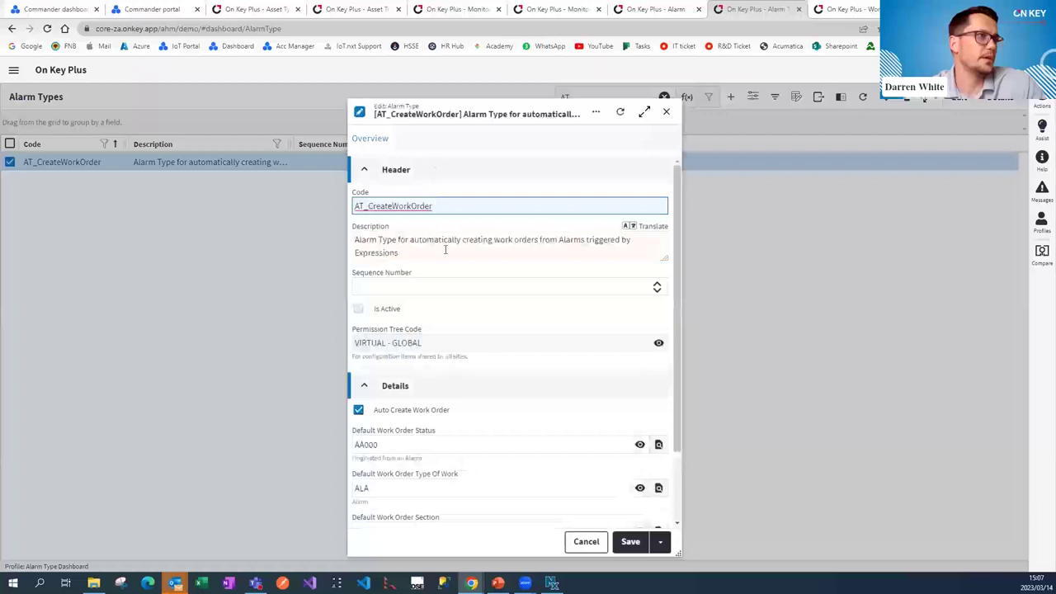
{"action": "left_click", "coordinate": [424, 252]}
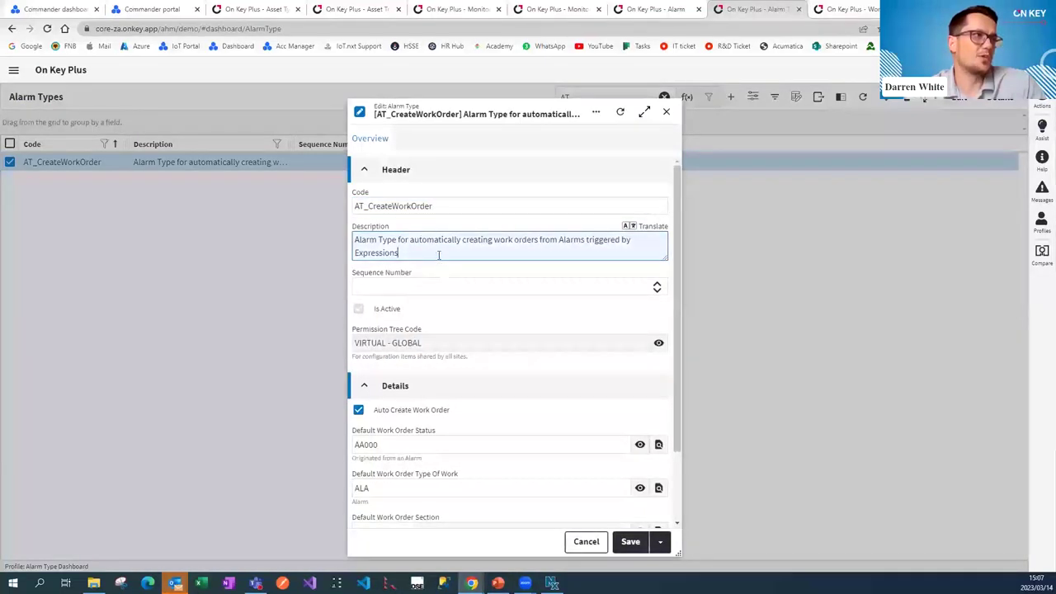
{"action": "left_click_drag", "start_coordinate": [438, 255], "coordinate": [481, 240]}
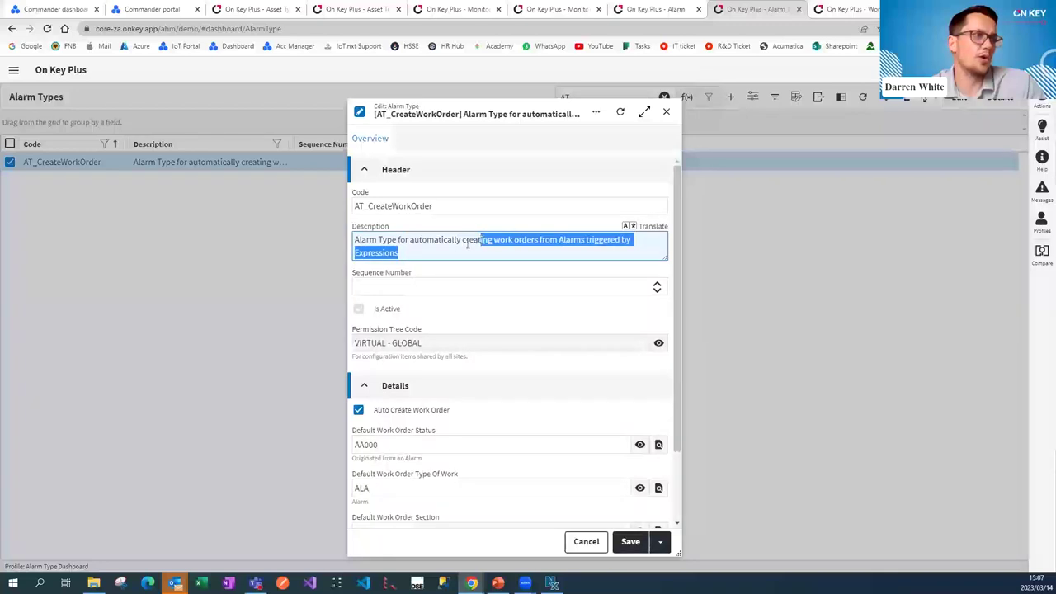
{"action": "left_click", "coordinate": [443, 253]}
Step: Examine the AT_CreateWorkOrder alarm type's default work order status, type of work and section, and close it without saving
{"action": "scroll", "coordinate": [459, 338], "scroll_direction": "down", "scroll_amount": 2}
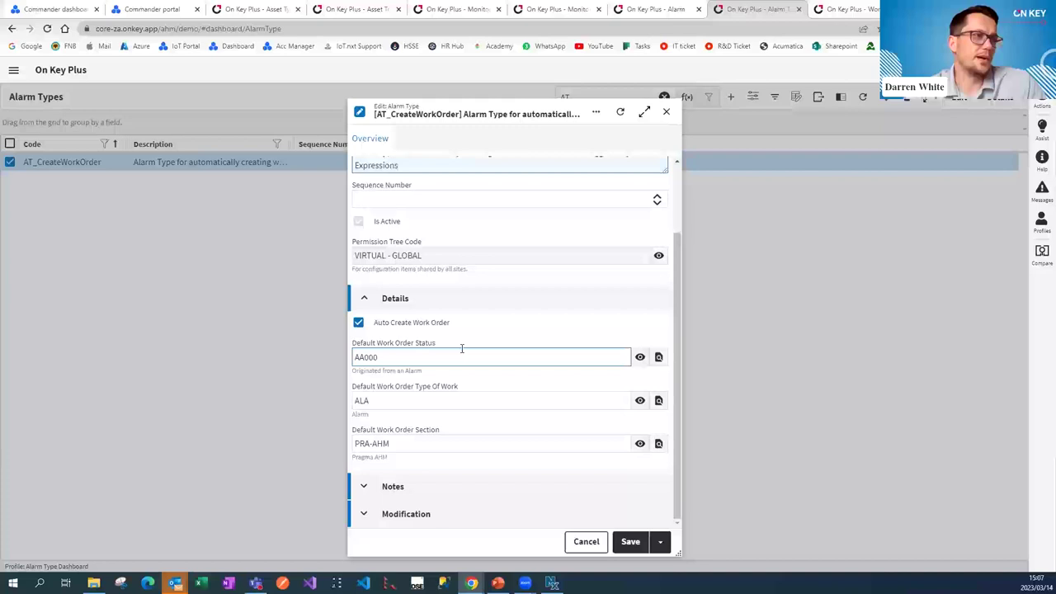
{"action": "left_click", "coordinate": [399, 357]}
{"action": "left_click", "coordinate": [401, 402]}
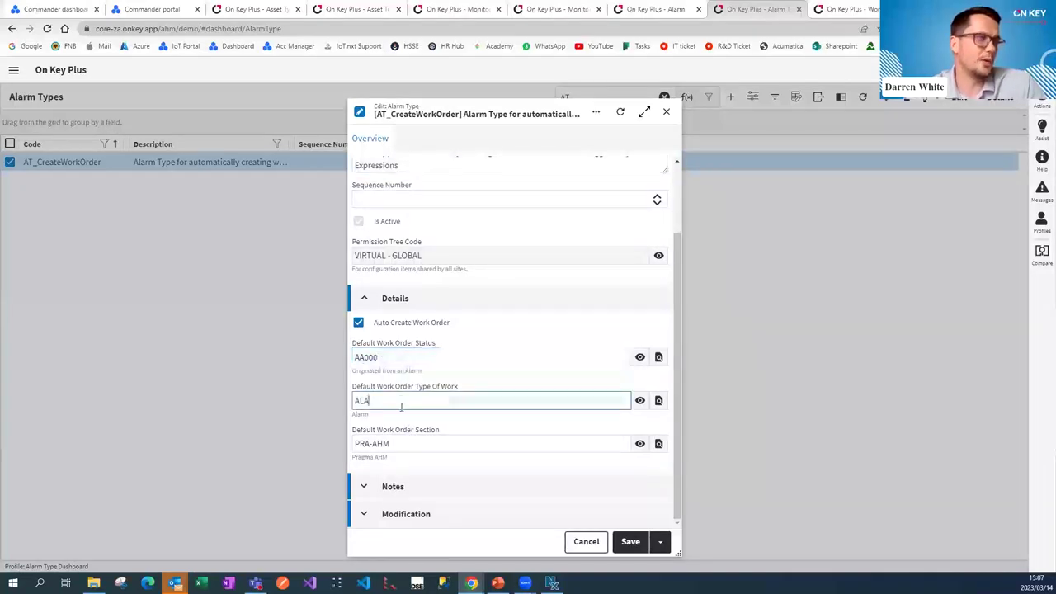
{"action": "left_click", "coordinate": [424, 444]}
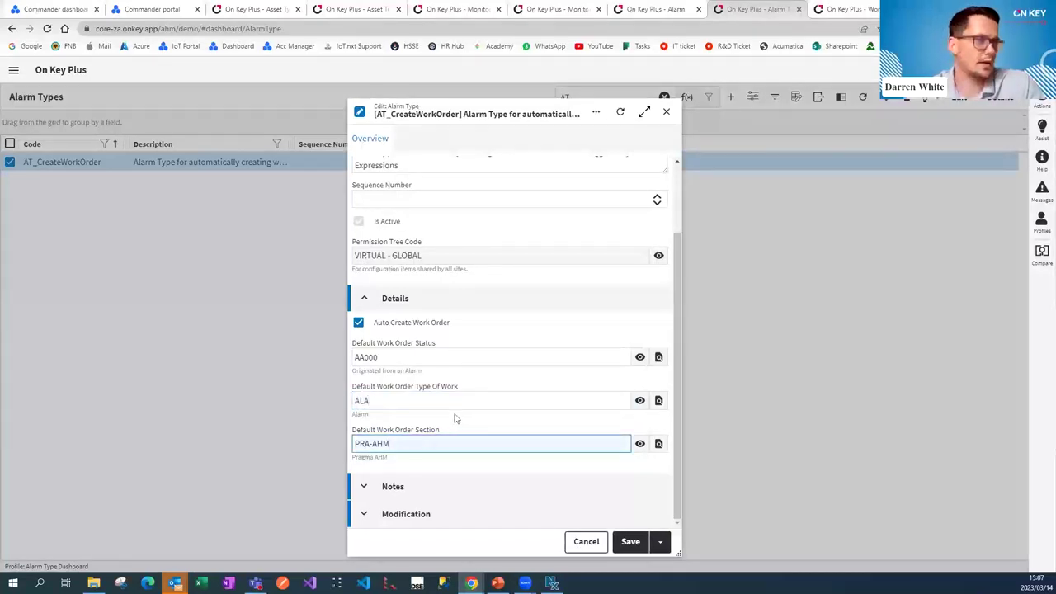
{"action": "left_click", "coordinate": [579, 543]}
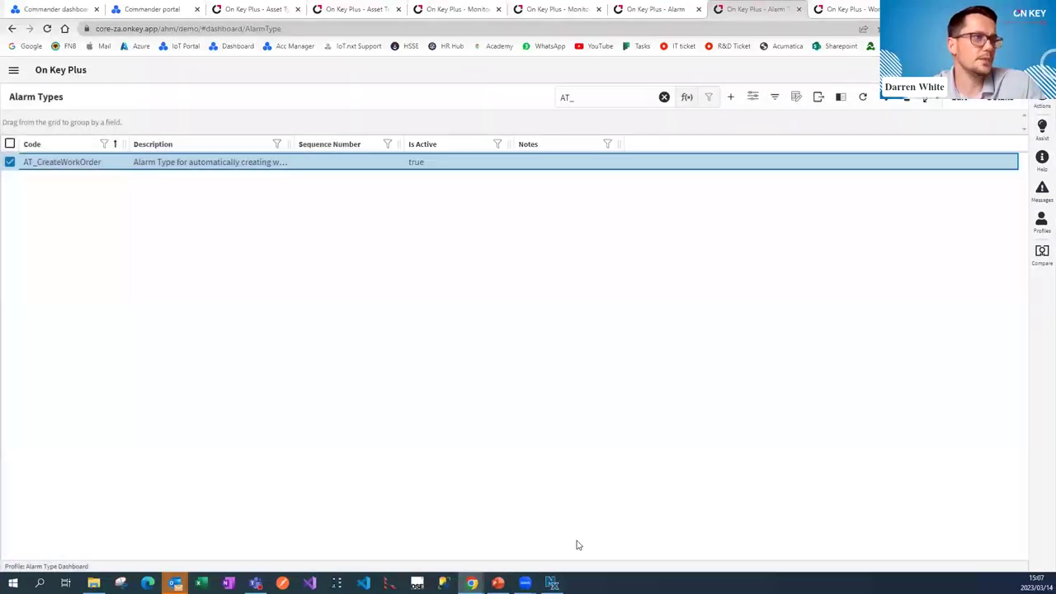
Step: Open the most recent alarm-generated WEBDEMO work order and review its overview from header to status details
{"action": "left_click", "coordinate": [838, 10]}
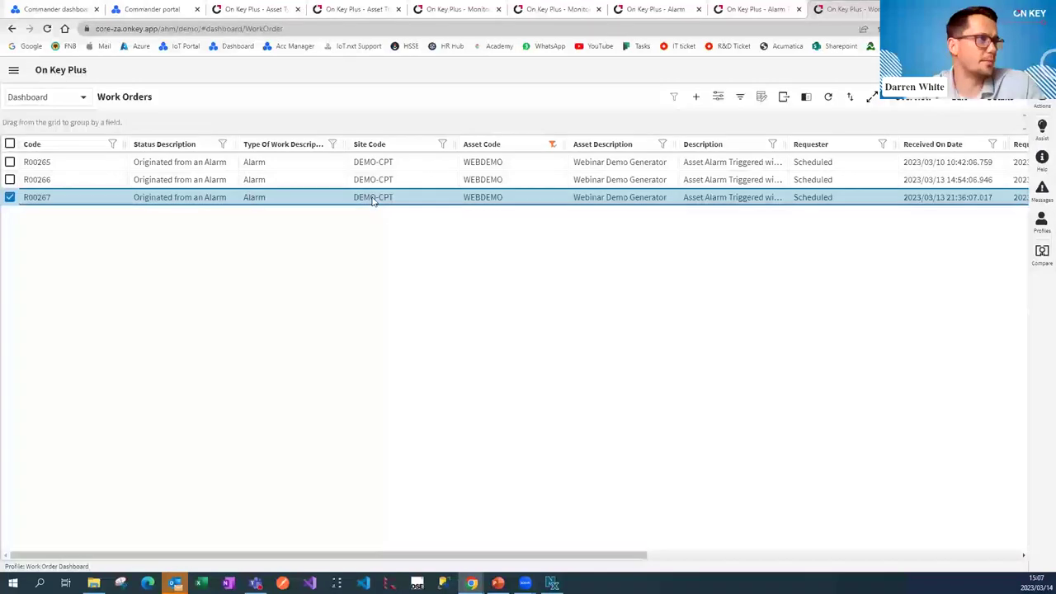
{"action": "key", "text": "Return"}
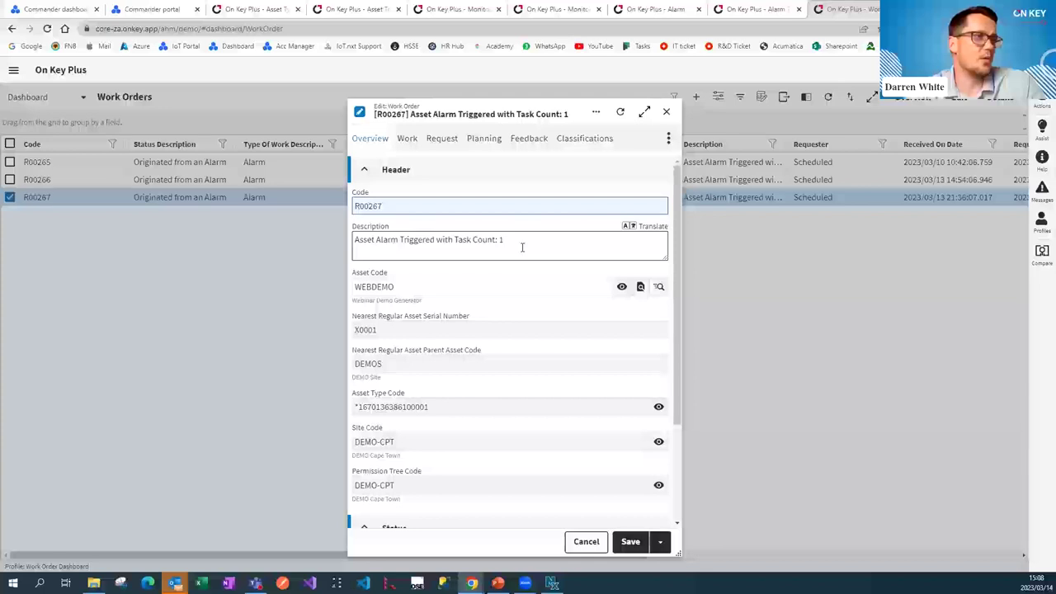
{"action": "scroll", "coordinate": [522, 247], "scroll_direction": "down", "scroll_amount": 3}
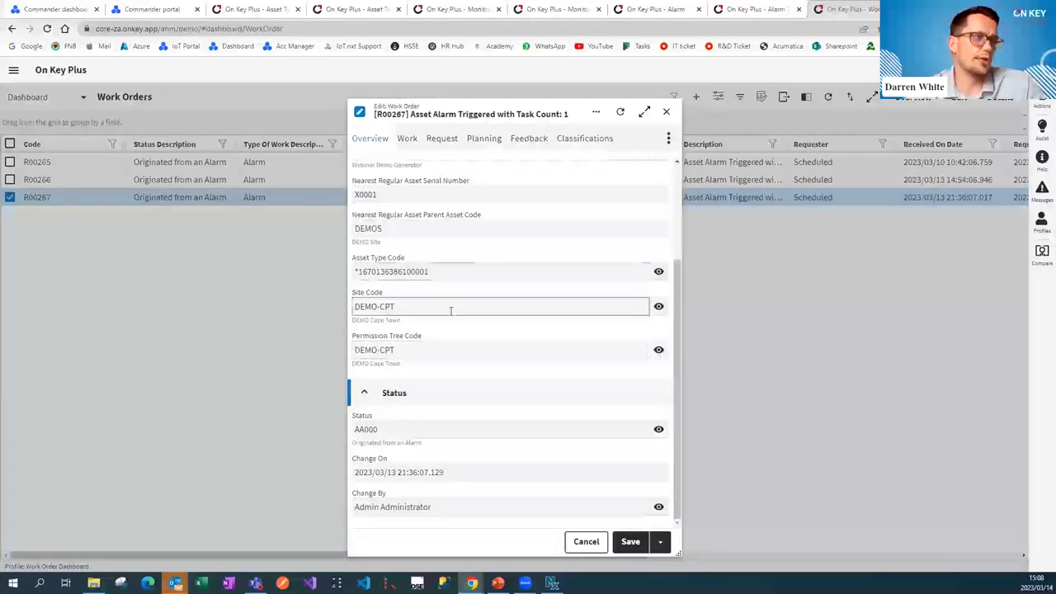
{"action": "scroll", "coordinate": [452, 310], "scroll_direction": "up", "scroll_amount": 1}
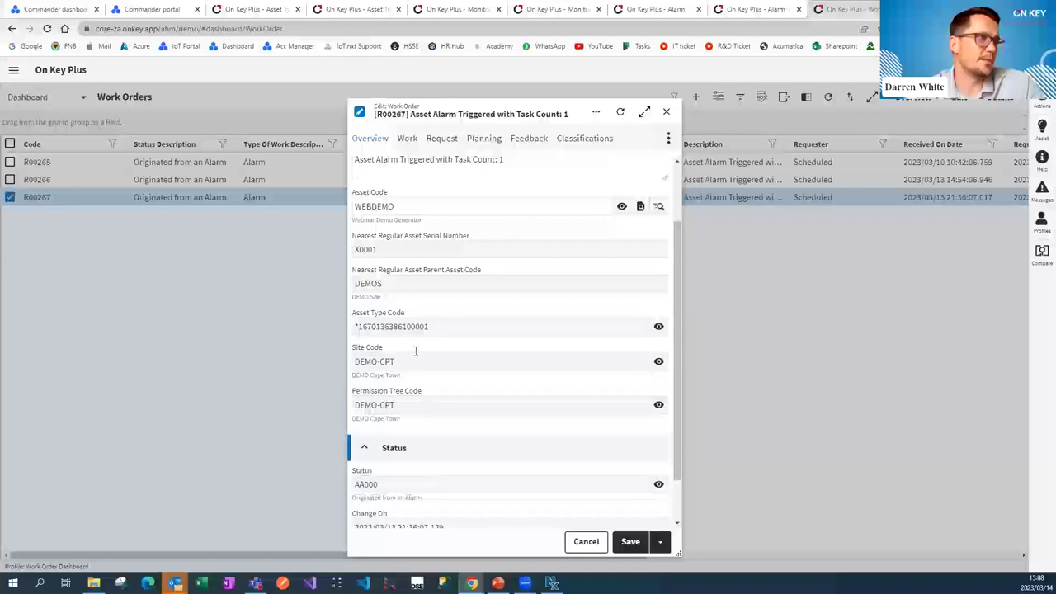
{"action": "scroll", "coordinate": [413, 311], "scroll_direction": "up", "scroll_amount": 2}
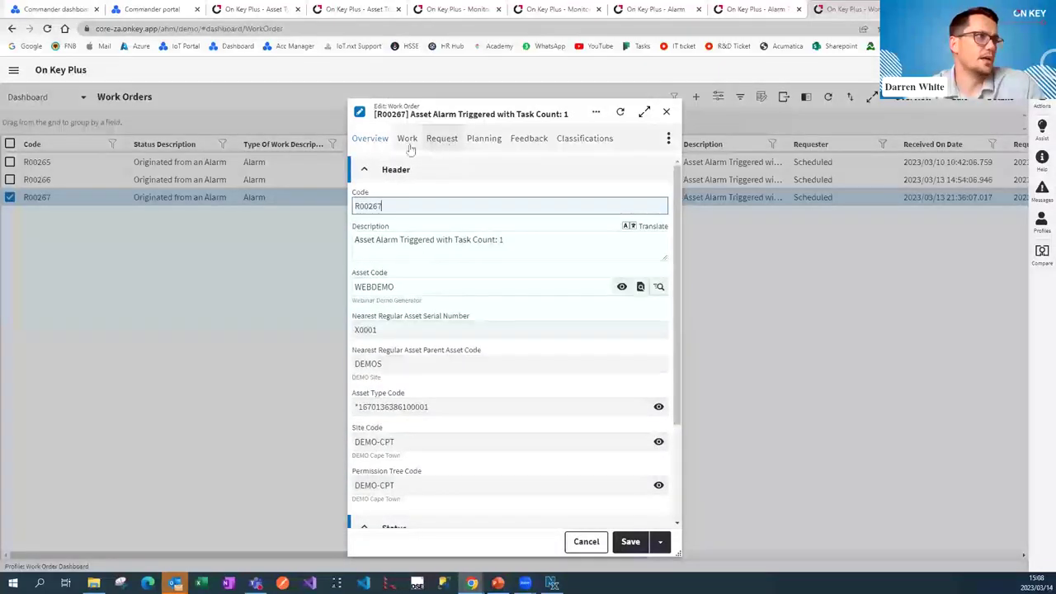
Step: Review the open work order's work, request, planning, feedback and classification details
{"action": "left_click", "coordinate": [406, 144]}
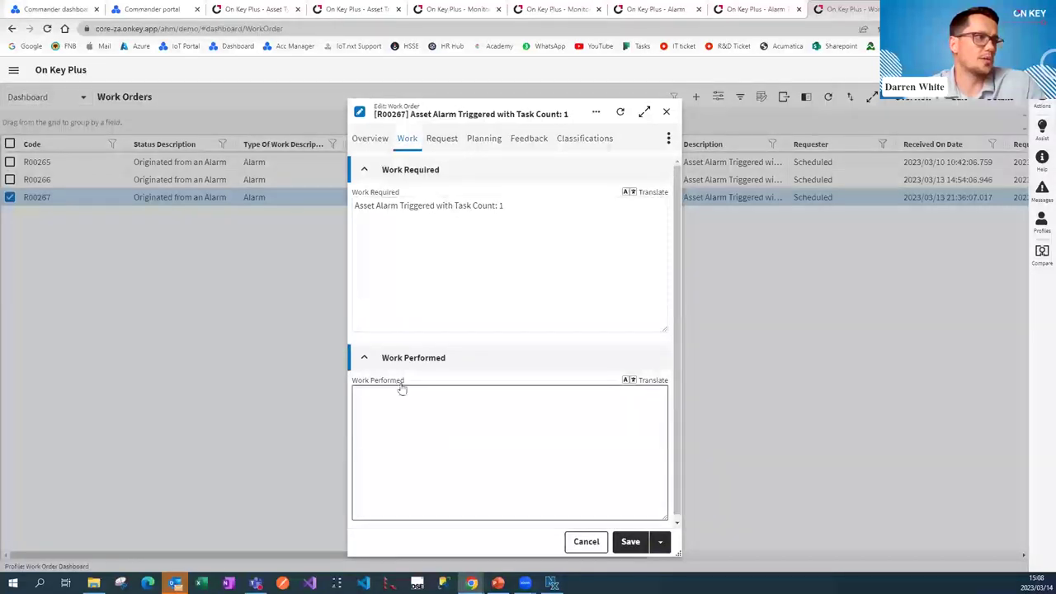
{"action": "left_click", "coordinate": [442, 140]}
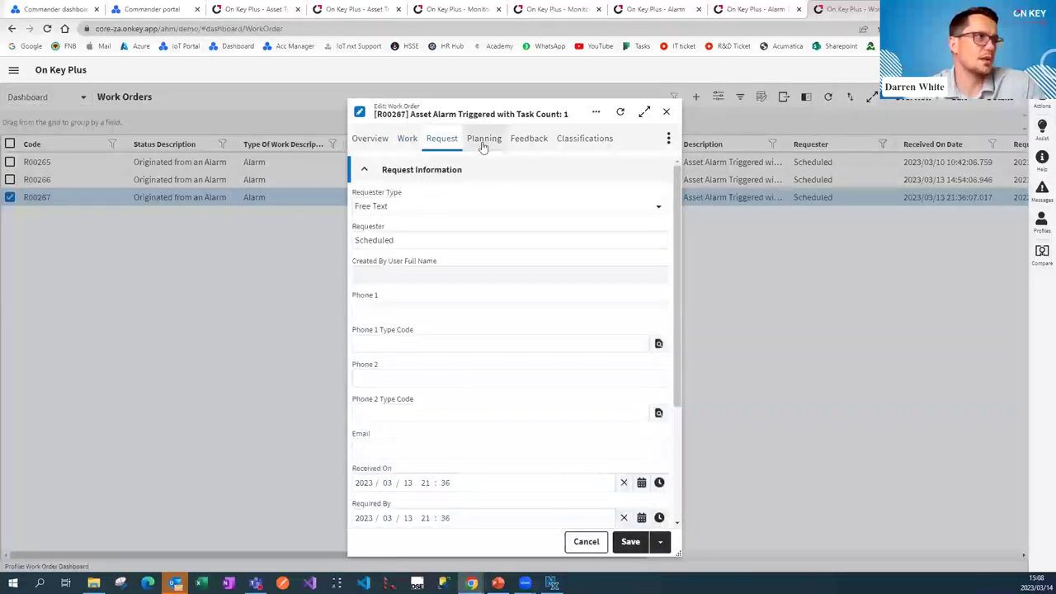
{"action": "left_click", "coordinate": [483, 142]}
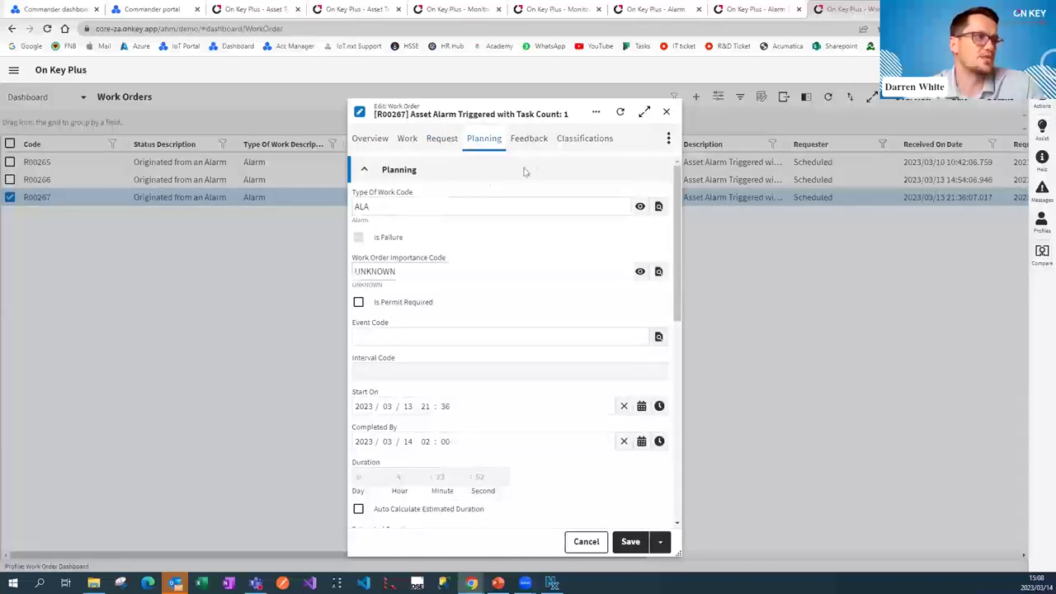
{"action": "left_click", "coordinate": [532, 140]}
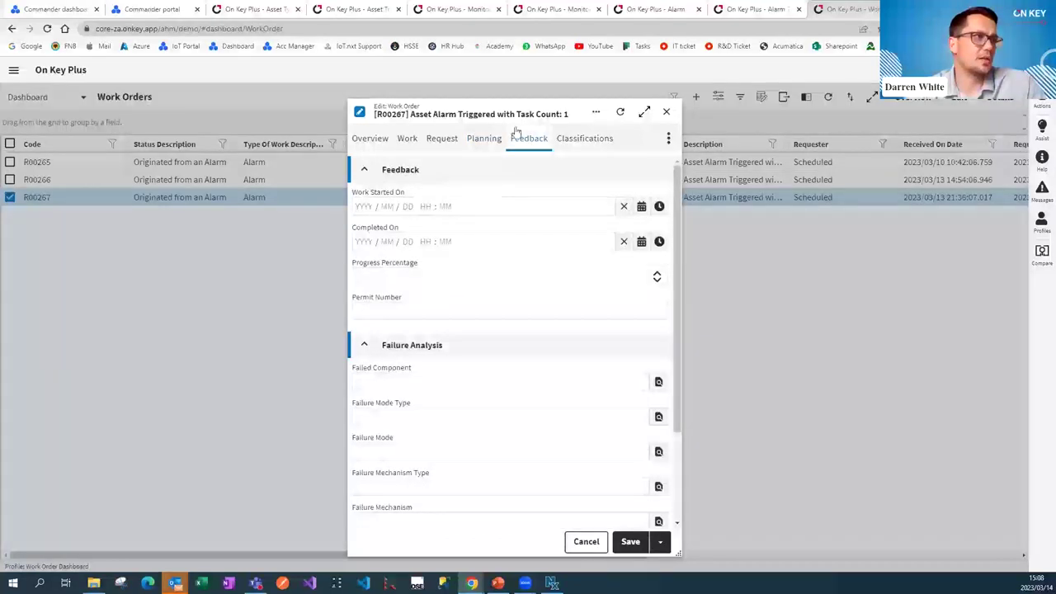
{"action": "left_click", "coordinate": [581, 141]}
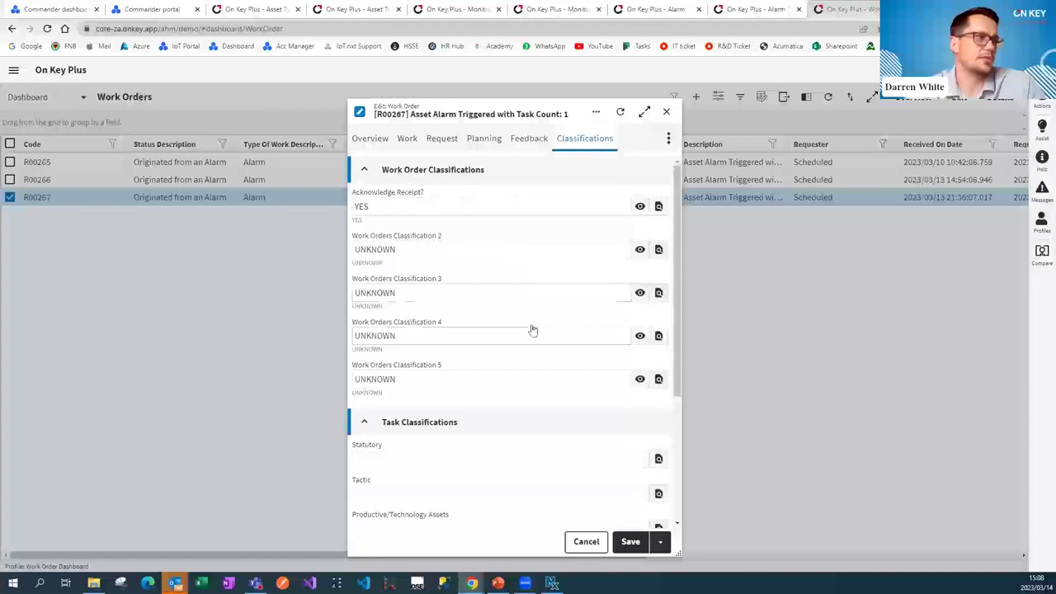
{"action": "scroll", "coordinate": [532, 329], "scroll_direction": "down", "scroll_amount": 2}
{"action": "scroll", "coordinate": [514, 184], "scroll_direction": "up", "scroll_amount": 3}
Step: Open the RegularAssetTask entry among the work order's tasks and highlight its alternative description for review
{"action": "left_click", "coordinate": [668, 137]}
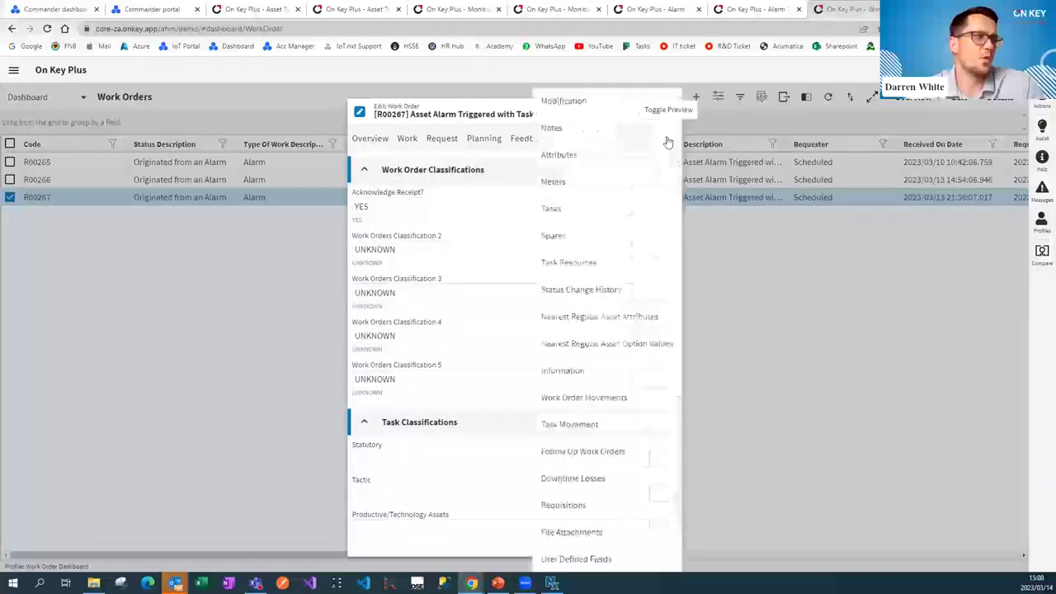
{"action": "left_click", "coordinate": [576, 208]}
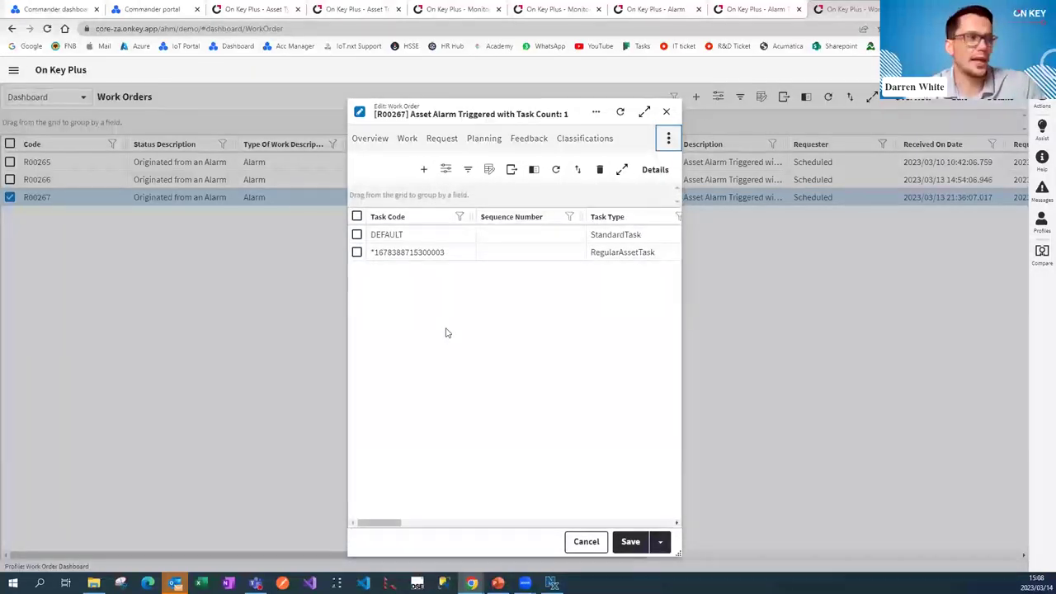
{"action": "double_click", "coordinate": [441, 254]}
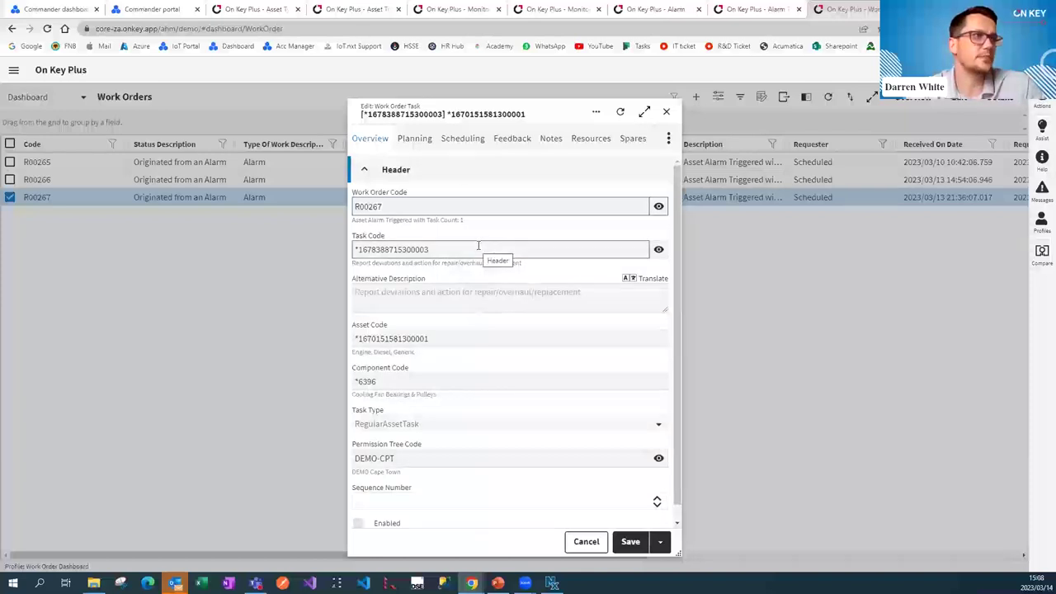
{"action": "left_click_drag", "start_coordinate": [580, 292], "coordinate": [337, 279]}
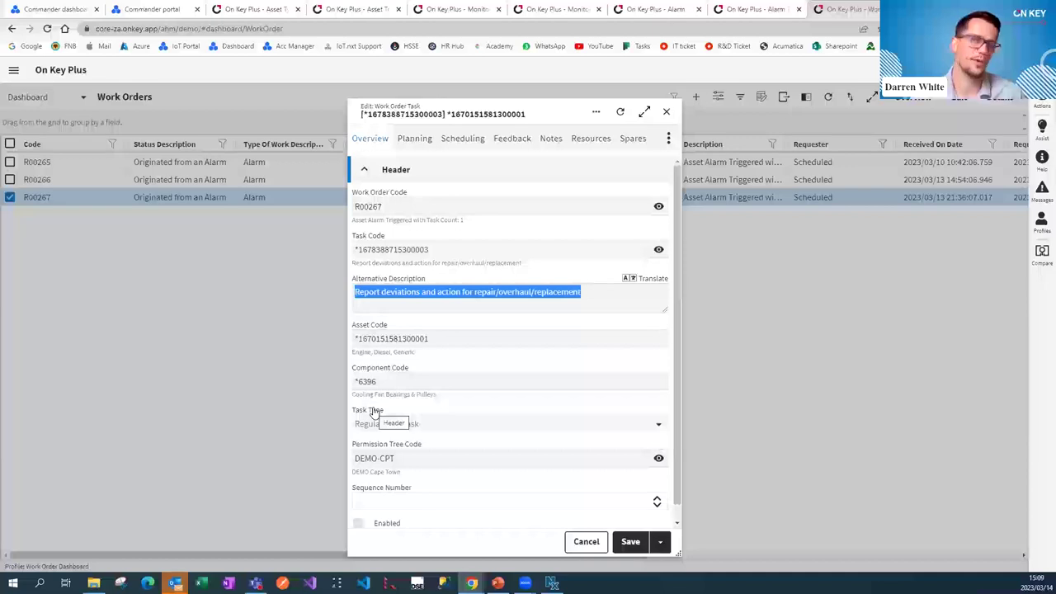
Step: Open the task's StaffMember resource and examine its overview from the header down to the cost codes
{"action": "left_click", "coordinate": [591, 138]}
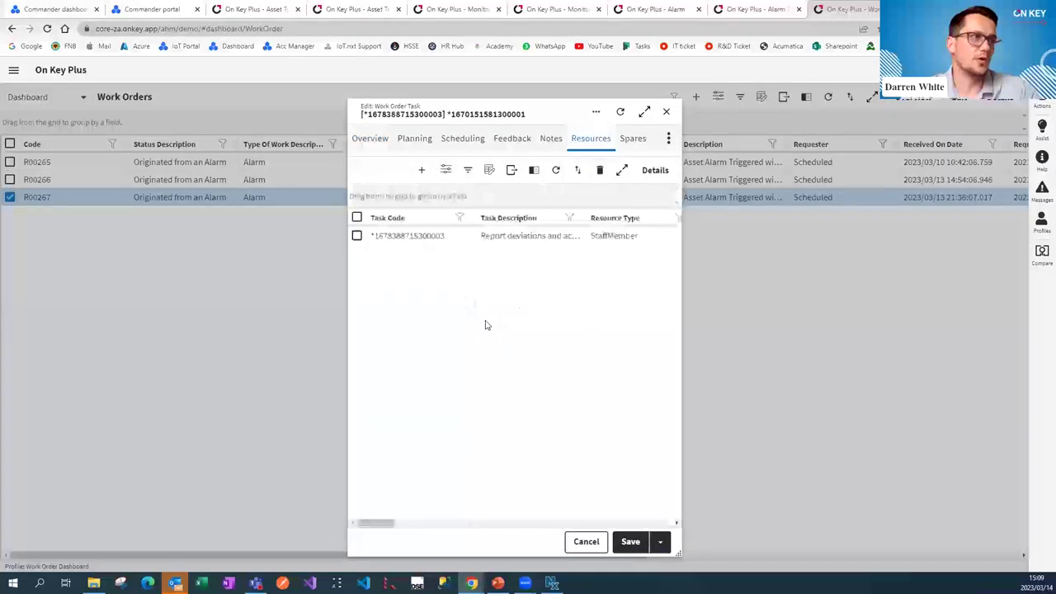
{"action": "left_click", "coordinate": [501, 241]}
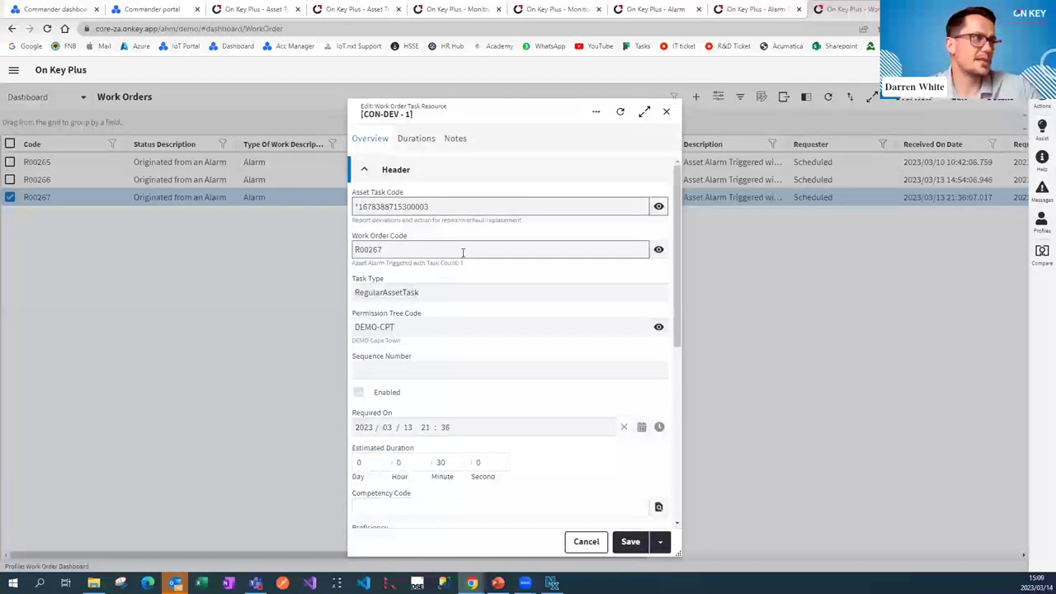
{"action": "scroll", "coordinate": [487, 426], "scroll_direction": "down", "scroll_amount": 4}
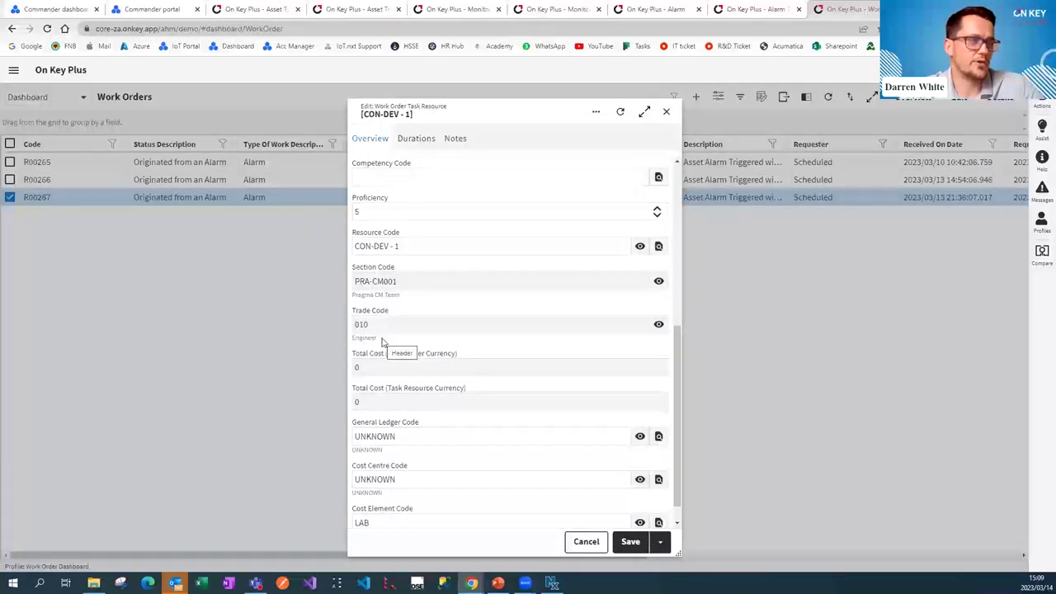
{"action": "scroll", "coordinate": [438, 396], "scroll_direction": "down", "scroll_amount": 1}
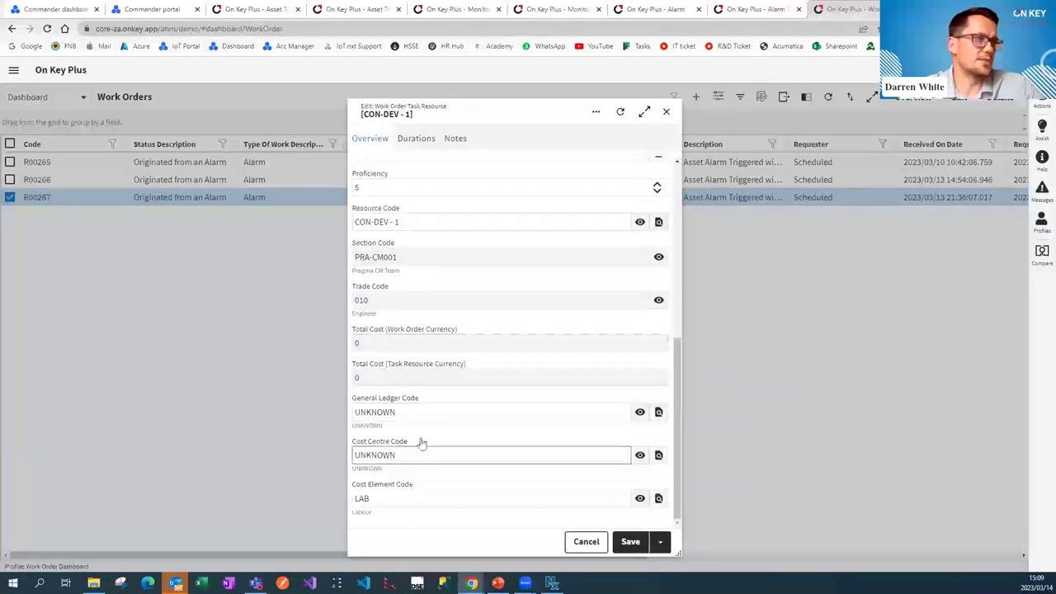
Step: Check the resource's durations and notes, and close the resource, task and work order without saving
{"action": "left_click", "coordinate": [425, 142]}
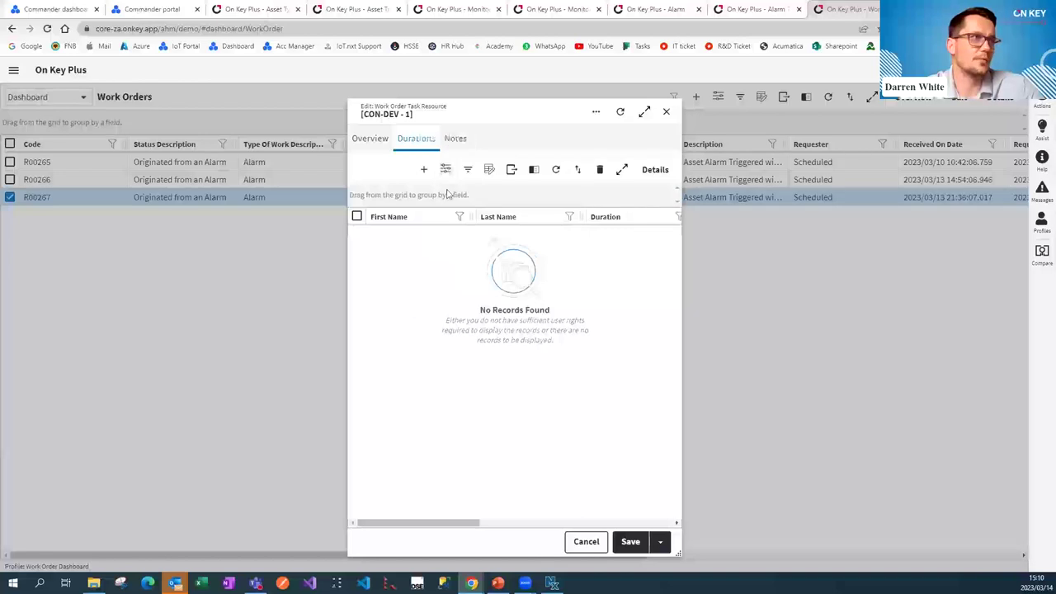
{"action": "left_click", "coordinate": [459, 147]}
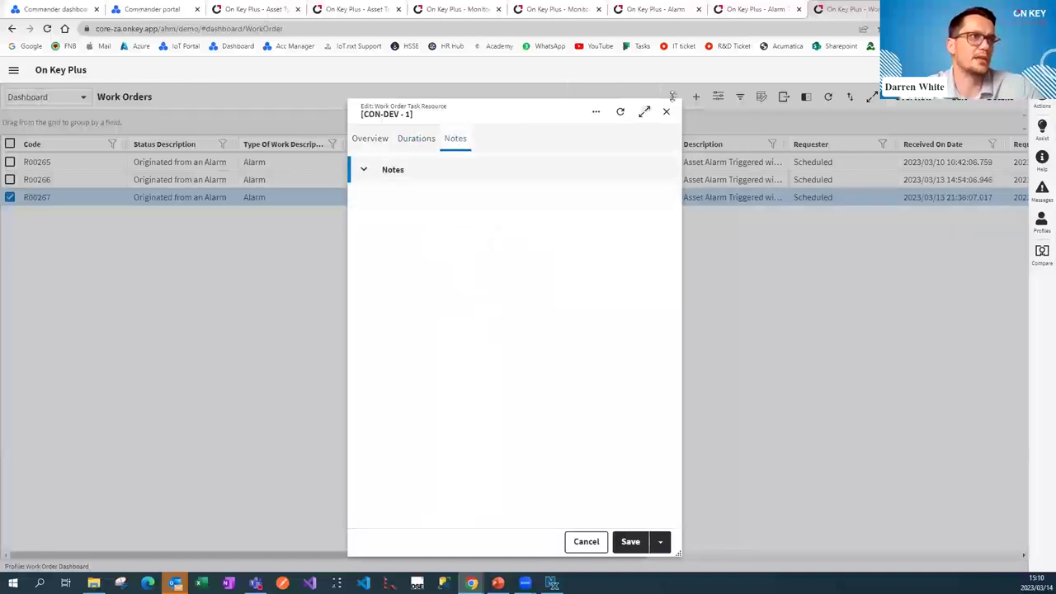
{"action": "left_click", "coordinate": [666, 114]}
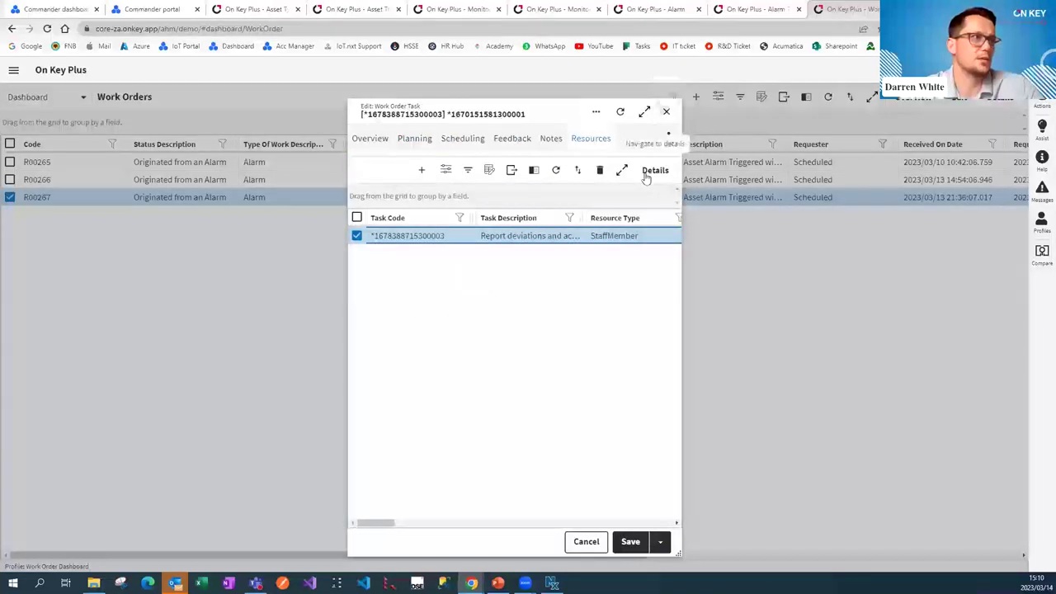
{"action": "left_click", "coordinate": [667, 113]}
{"action": "left_click", "coordinate": [666, 114]}
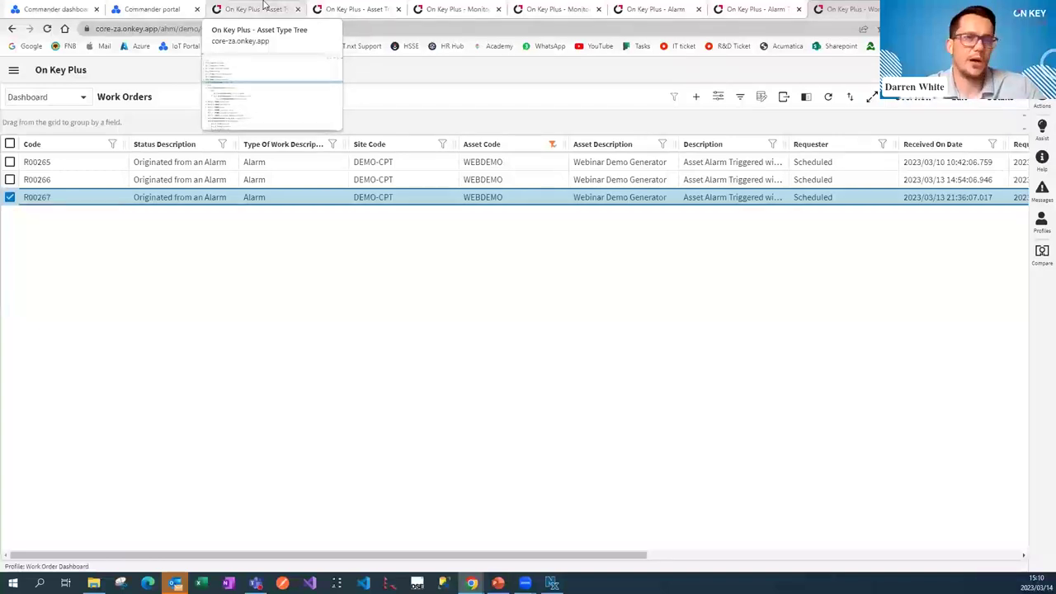
Step: Recap the setup by revisiting the asset type tree, asset tree, monitoring point triggers, monitoring points, alarms, alarm types and work orders
{"action": "left_click", "coordinate": [264, 6]}
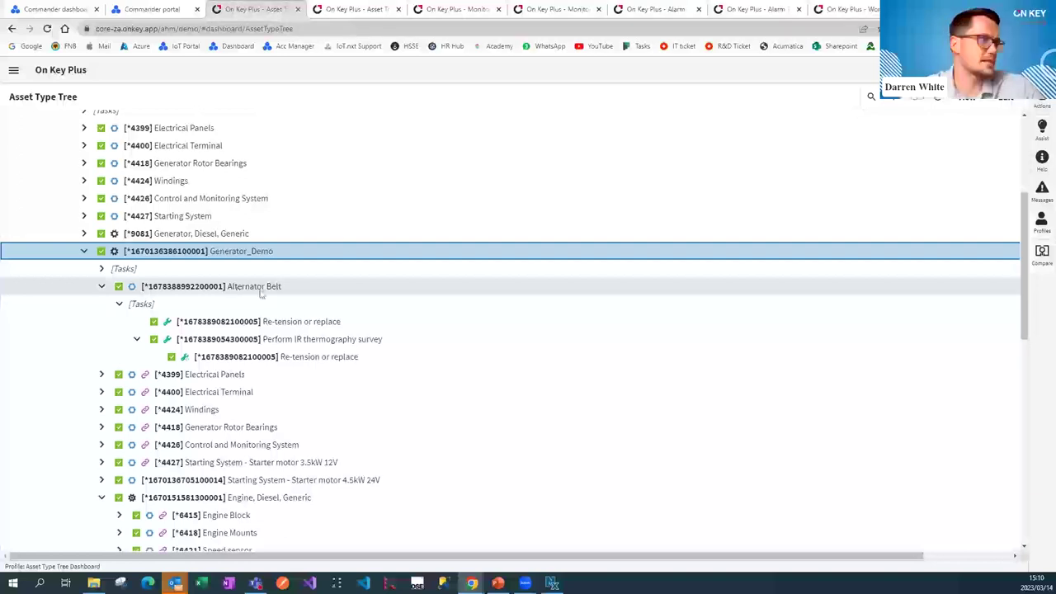
{"action": "left_click", "coordinate": [373, 8]}
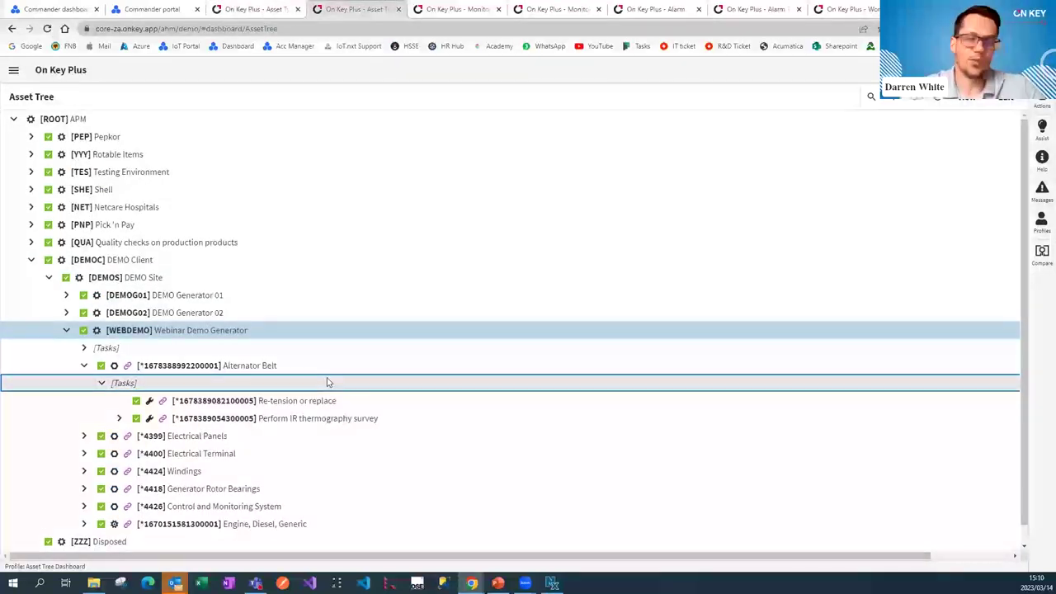
{"action": "key", "text": "ctrl+Tab"}
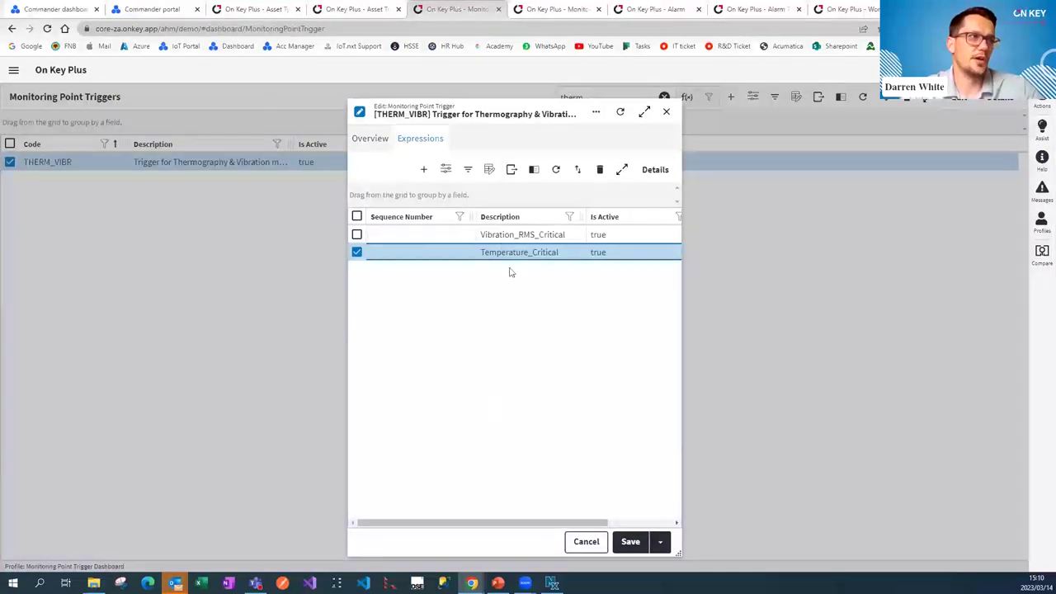
{"action": "left_click", "coordinate": [560, 8]}
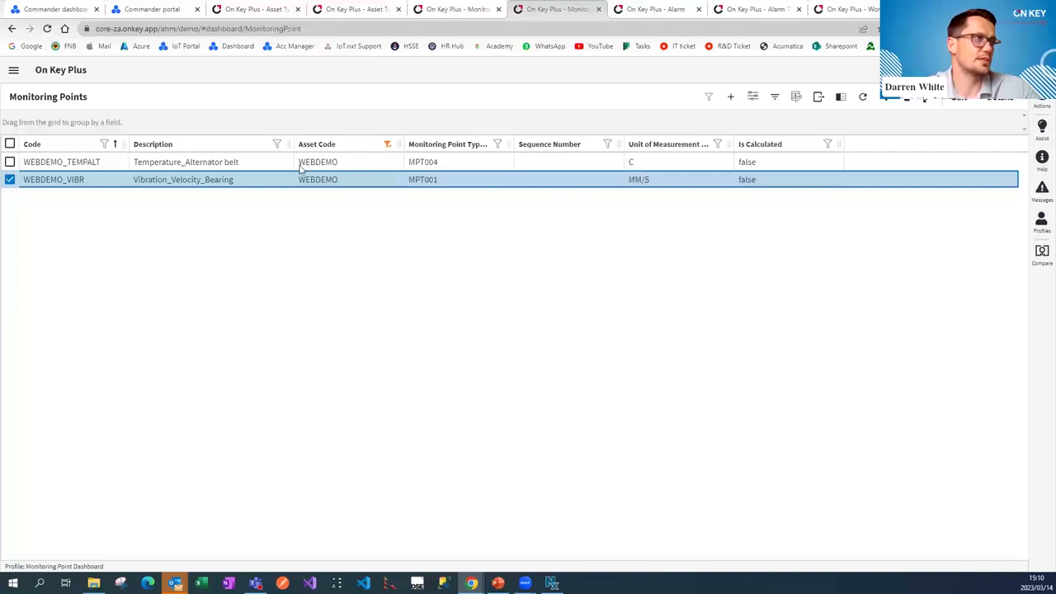
{"action": "left_click", "coordinate": [658, 10]}
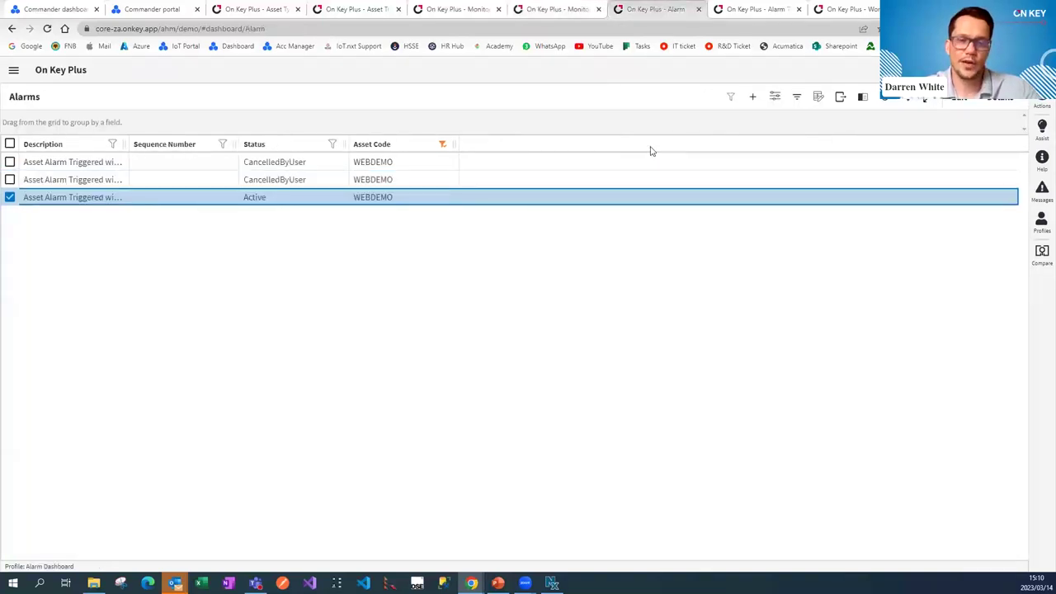
{"action": "left_click", "coordinate": [755, 10]}
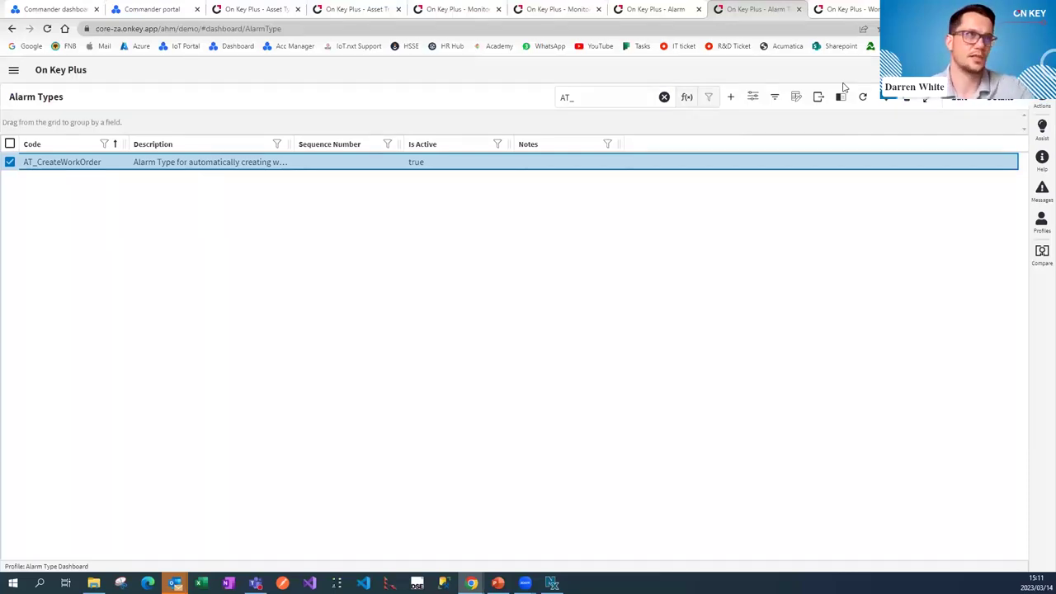
{"action": "left_click", "coordinate": [855, 10]}
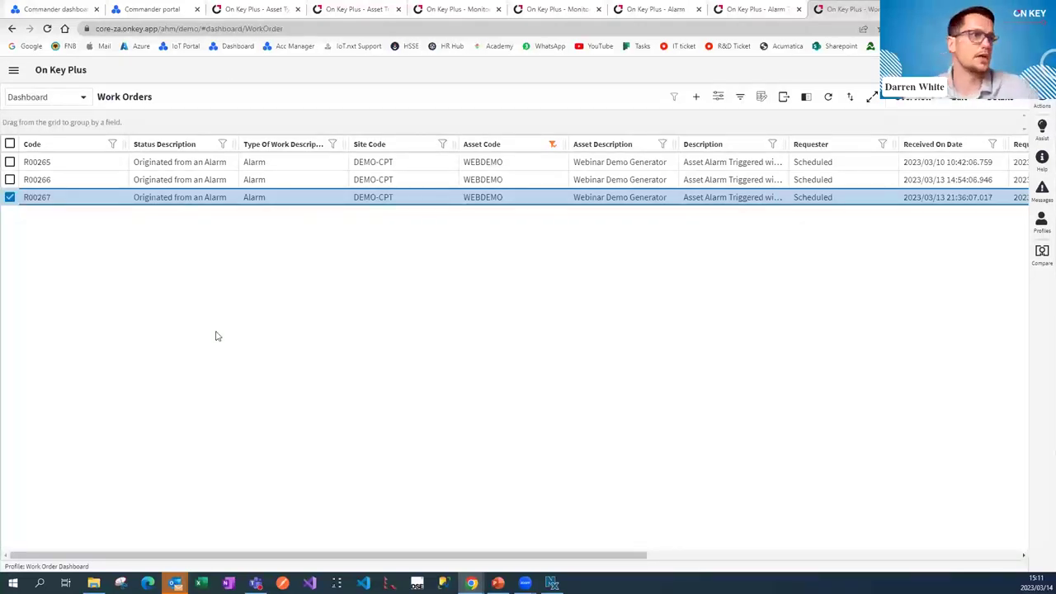
Step: Open the FM002 FMECA record of Generator_Demo's Alternator Belt component in the asset type tree
{"action": "left_click", "coordinate": [547, 13]}
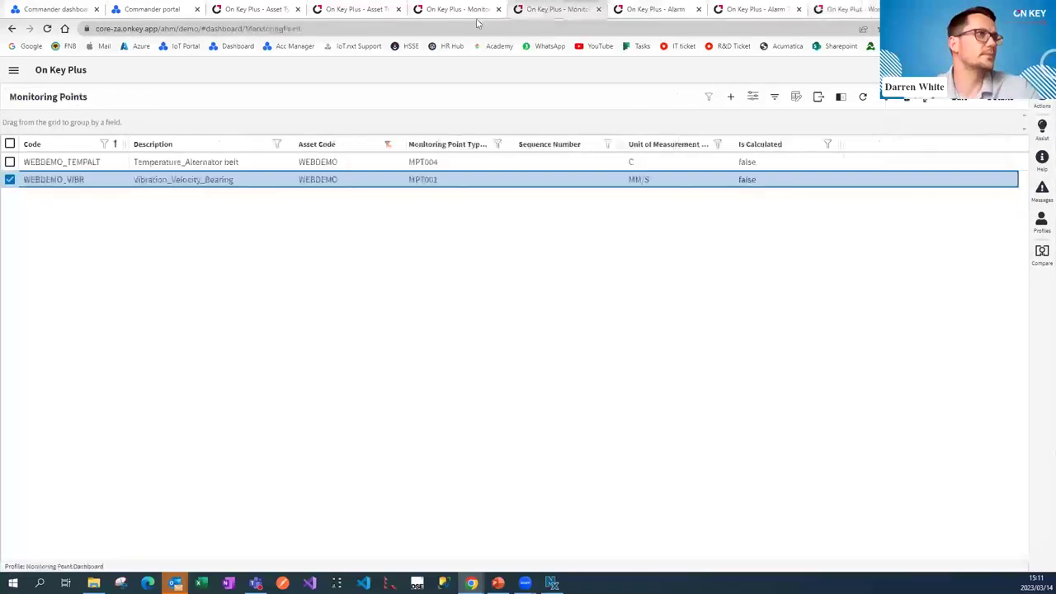
{"action": "left_click", "coordinate": [272, 10]}
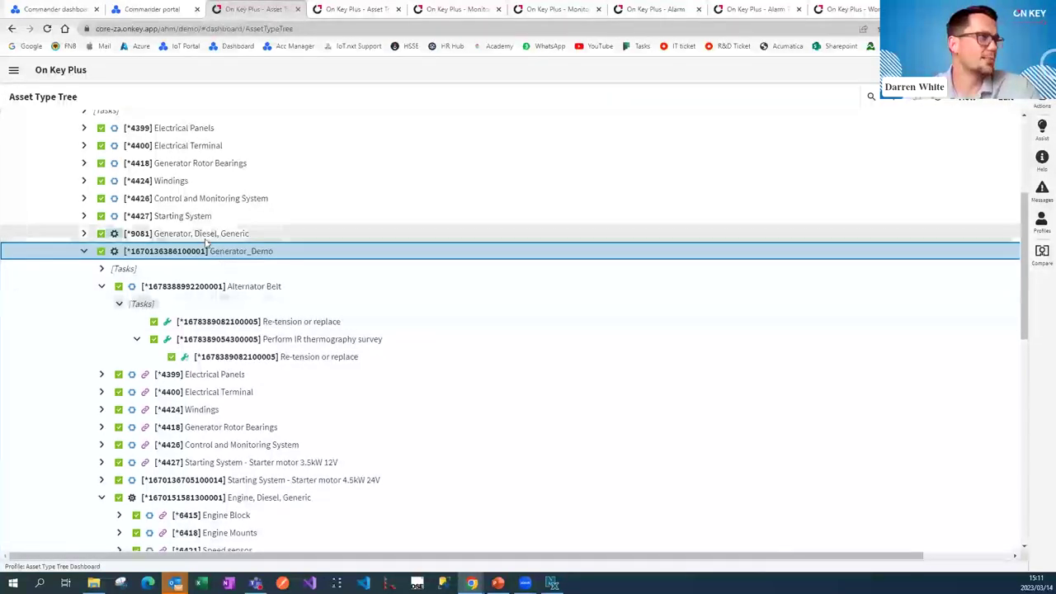
{"action": "double_click", "coordinate": [264, 287]}
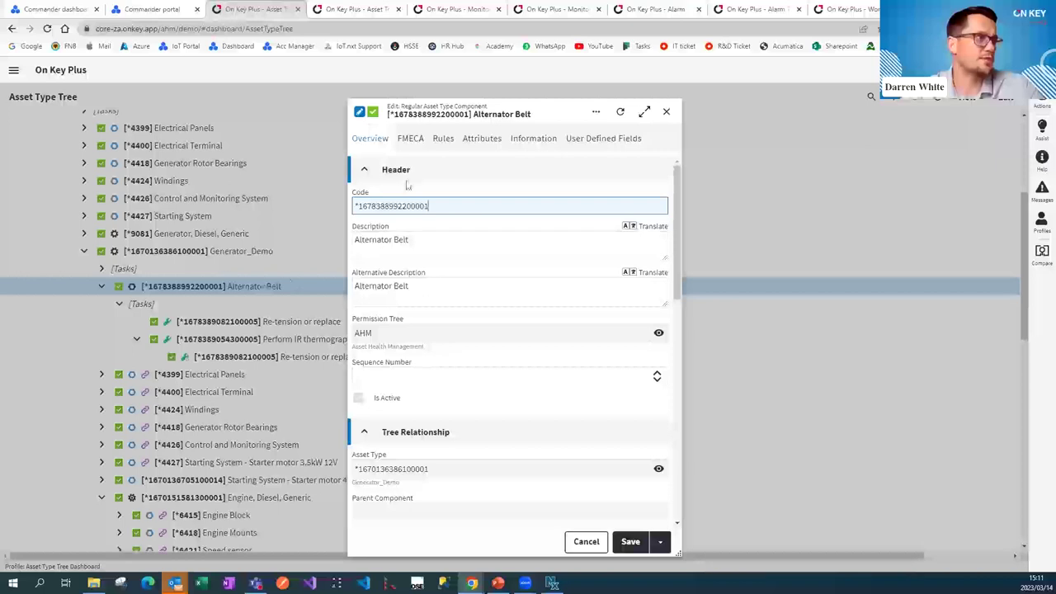
{"action": "left_click", "coordinate": [415, 140]}
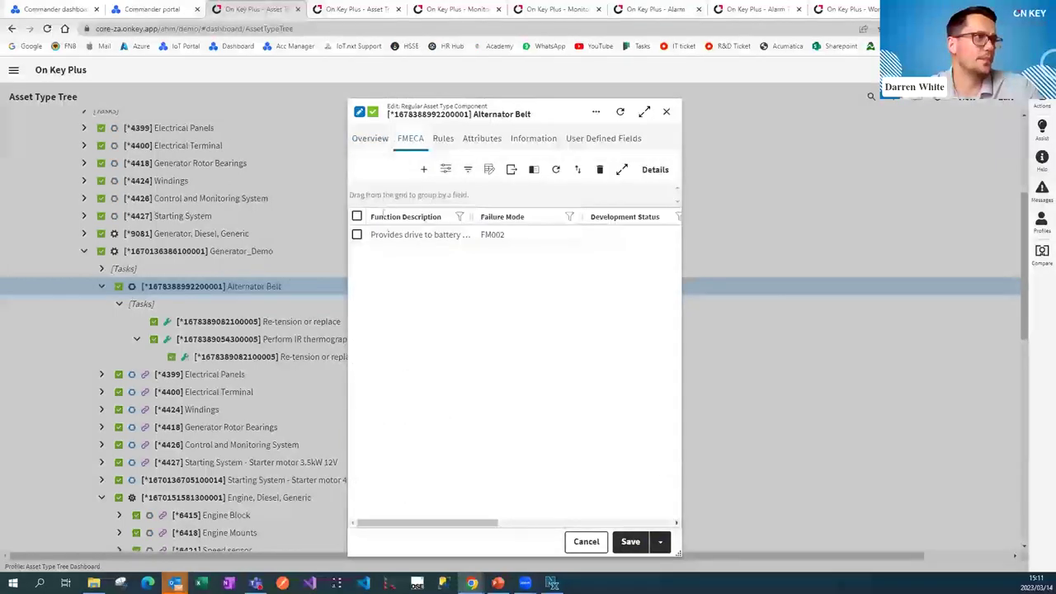
{"action": "left_click", "coordinate": [431, 239]}
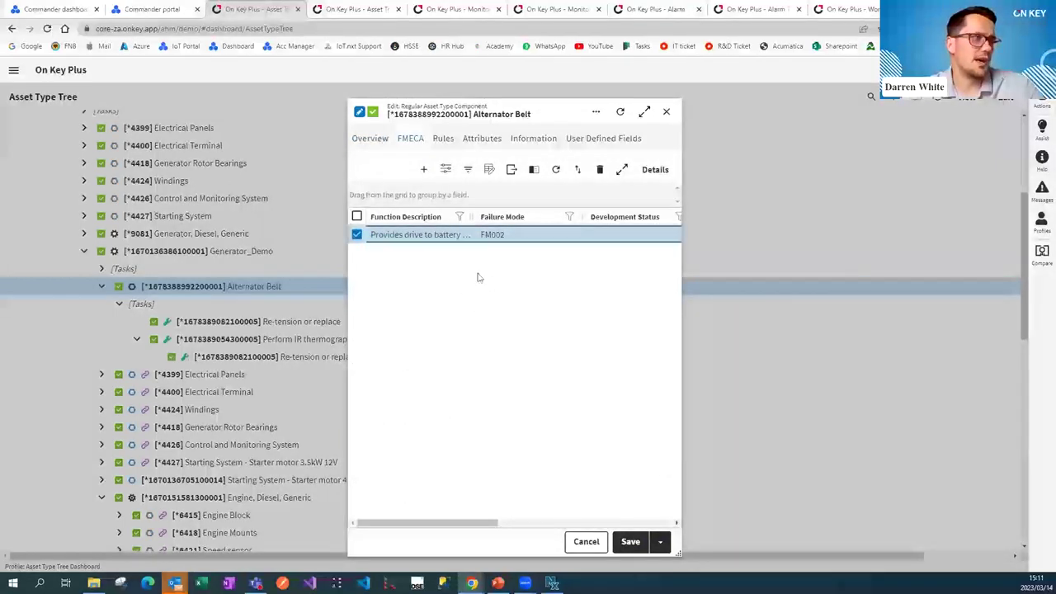
{"action": "double_click", "coordinate": [435, 237]}
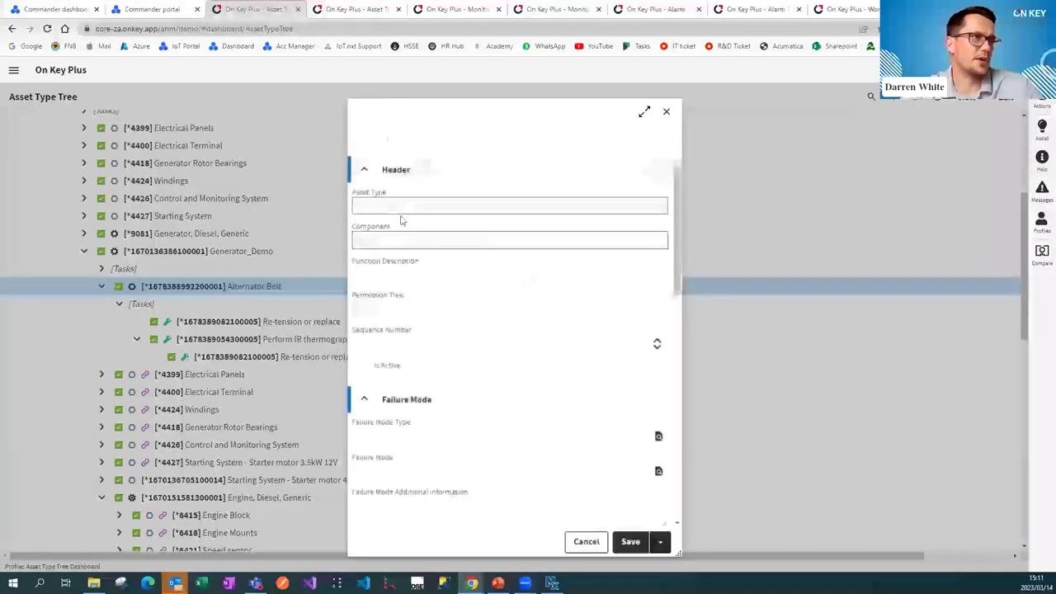
Step: Collapse the FMECA record's header and failure sections, and reopen the header to highlight its function description before collapsing it again
{"action": "left_click", "coordinate": [363, 169]}
{"action": "left_click", "coordinate": [363, 197]}
{"action": "left_click", "coordinate": [363, 225]}
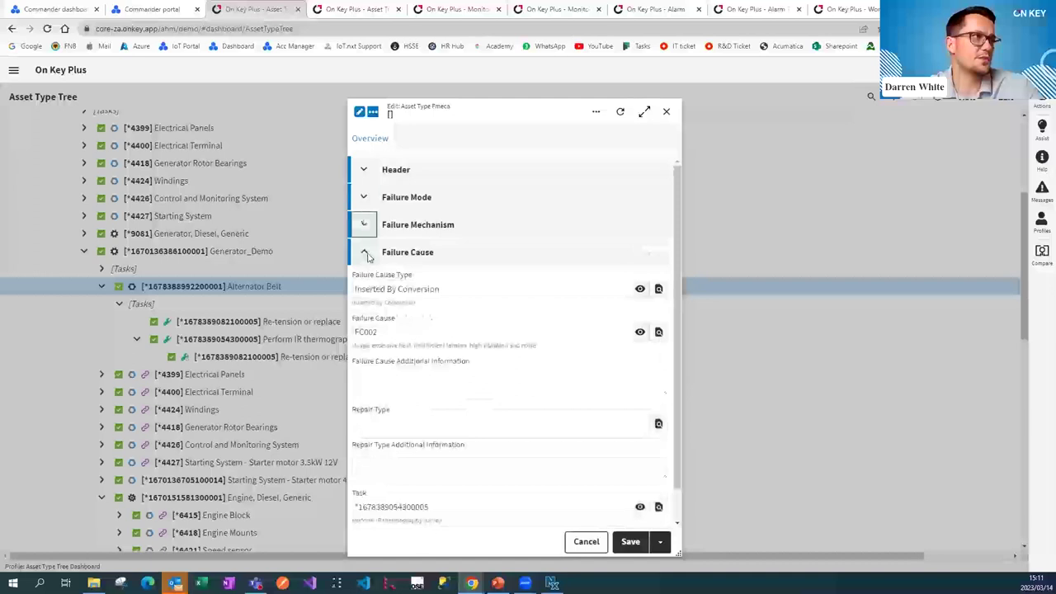
{"action": "left_click", "coordinate": [363, 252]}
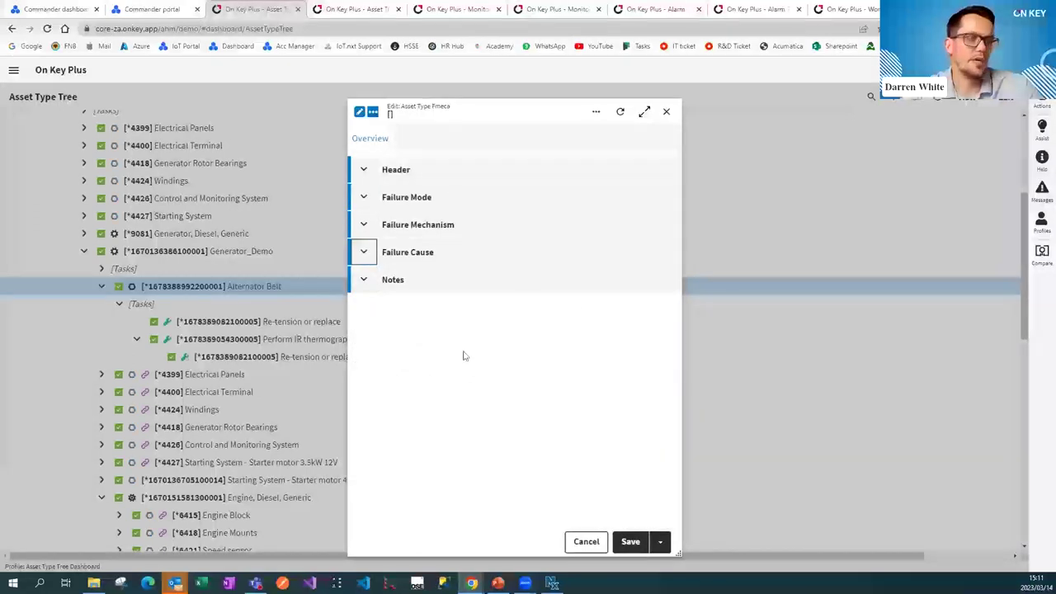
{"action": "left_click", "coordinate": [363, 170]}
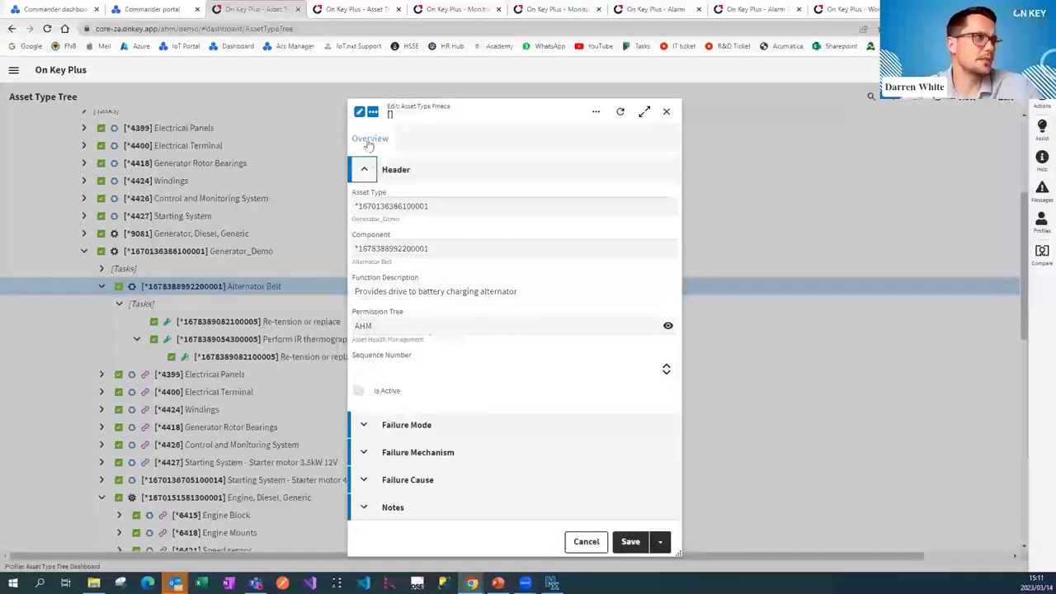
{"action": "left_click_drag", "start_coordinate": [524, 297], "coordinate": [353, 293]}
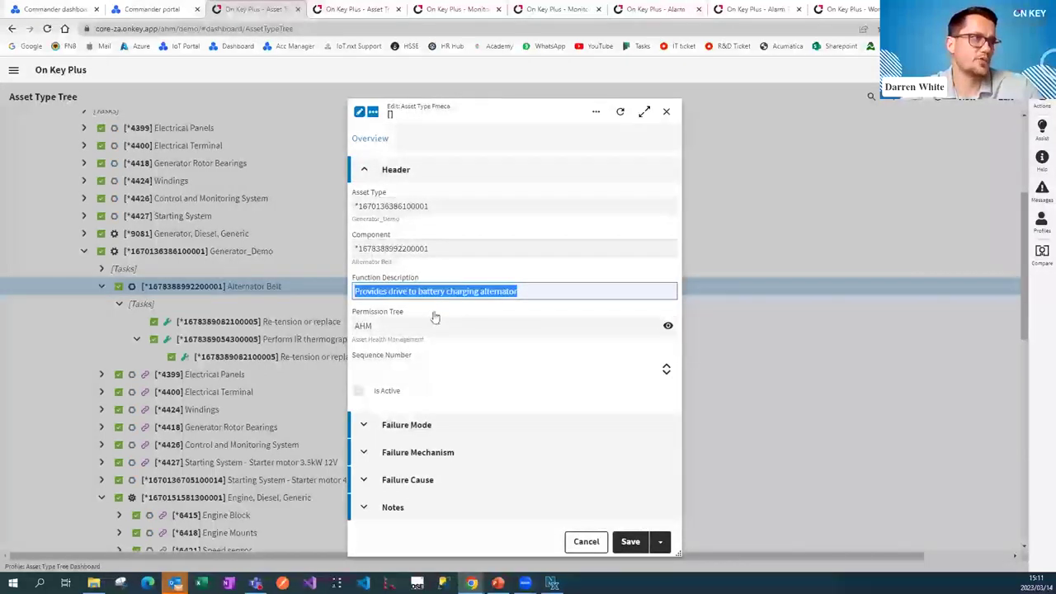
{"action": "left_click", "coordinate": [367, 171]}
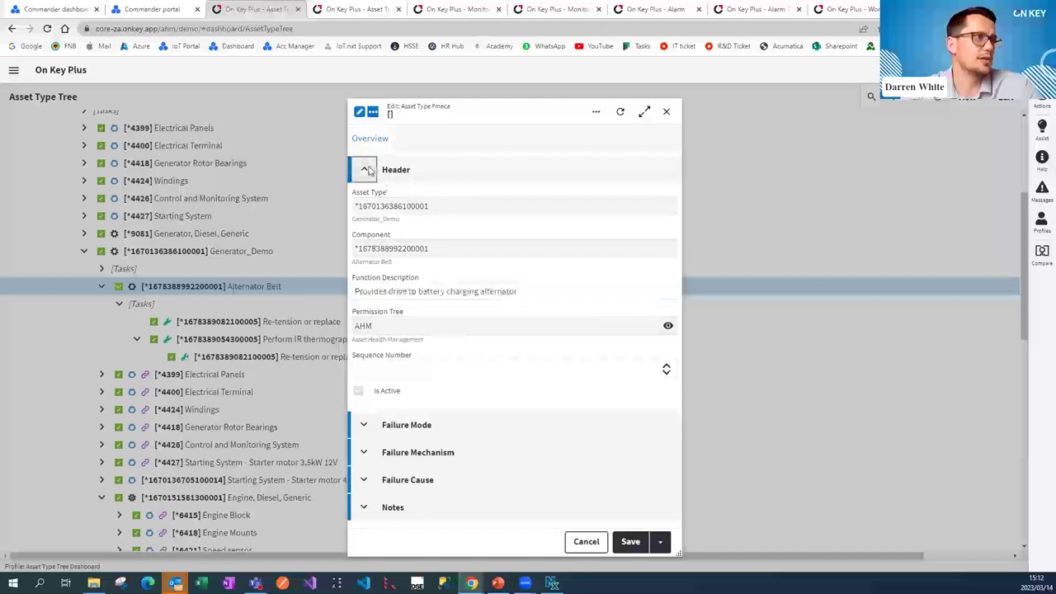
Step: Review the FMECA record's failure mode and failure mechanism details in turn, collapsing each section after viewing it
{"action": "left_click", "coordinate": [367, 199]}
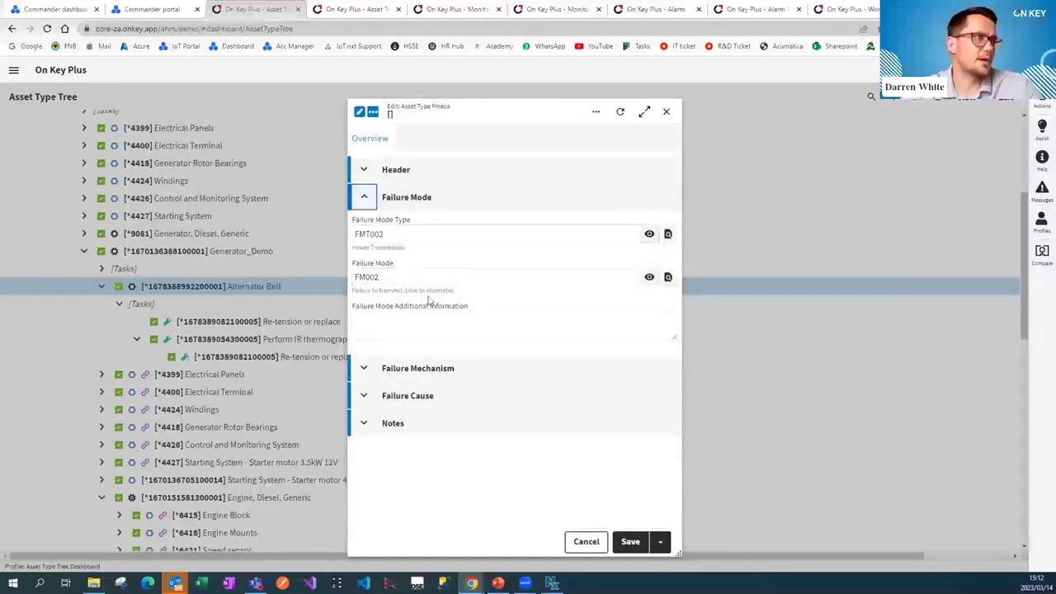
{"action": "left_click", "coordinate": [361, 201]}
{"action": "left_click", "coordinate": [364, 224]}
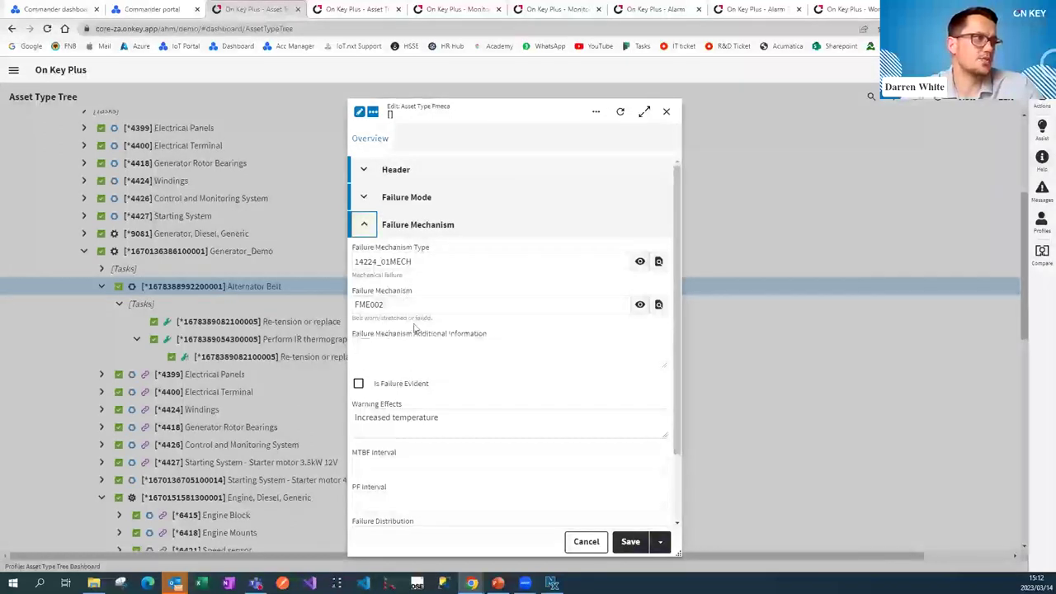
{"action": "left_click", "coordinate": [364, 225]}
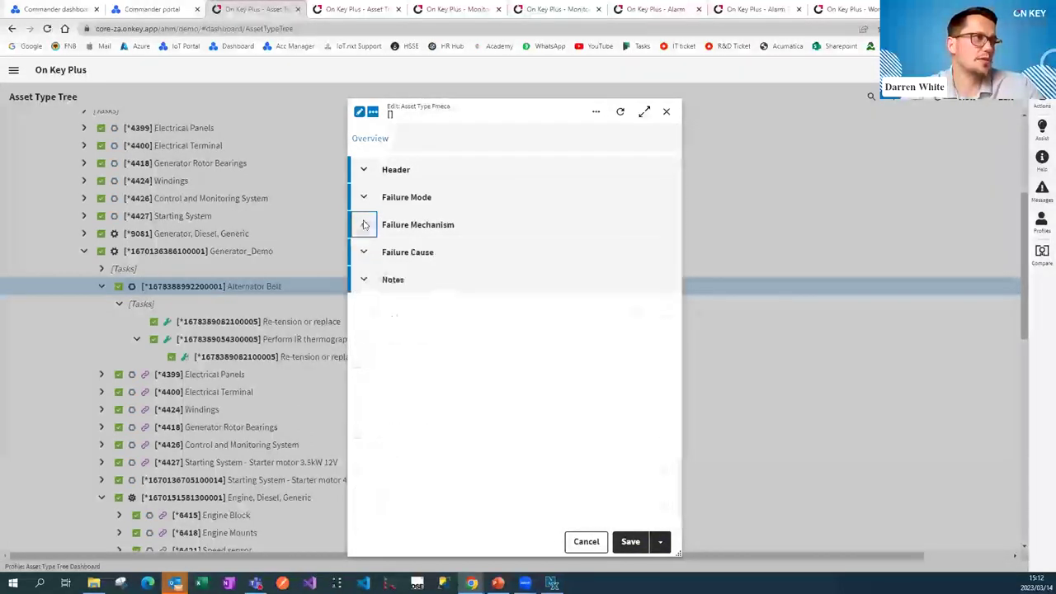
Step: Review the failure cause section and highlight its linked task, and close the FMECA record and the Alternator Belt component
{"action": "left_click", "coordinate": [366, 253]}
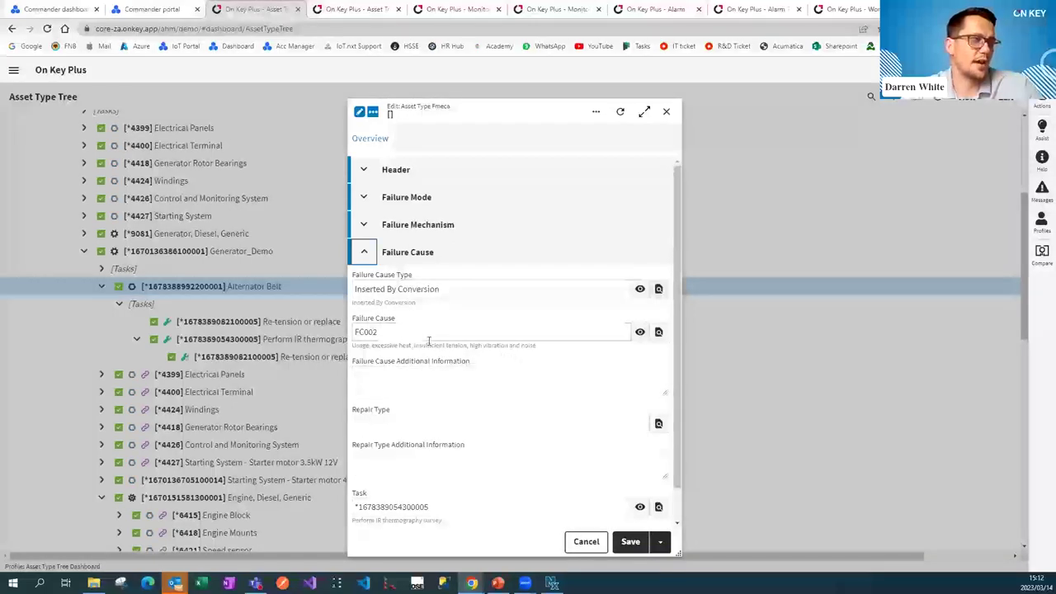
{"action": "scroll", "coordinate": [429, 372], "scroll_direction": "down", "scroll_amount": 1}
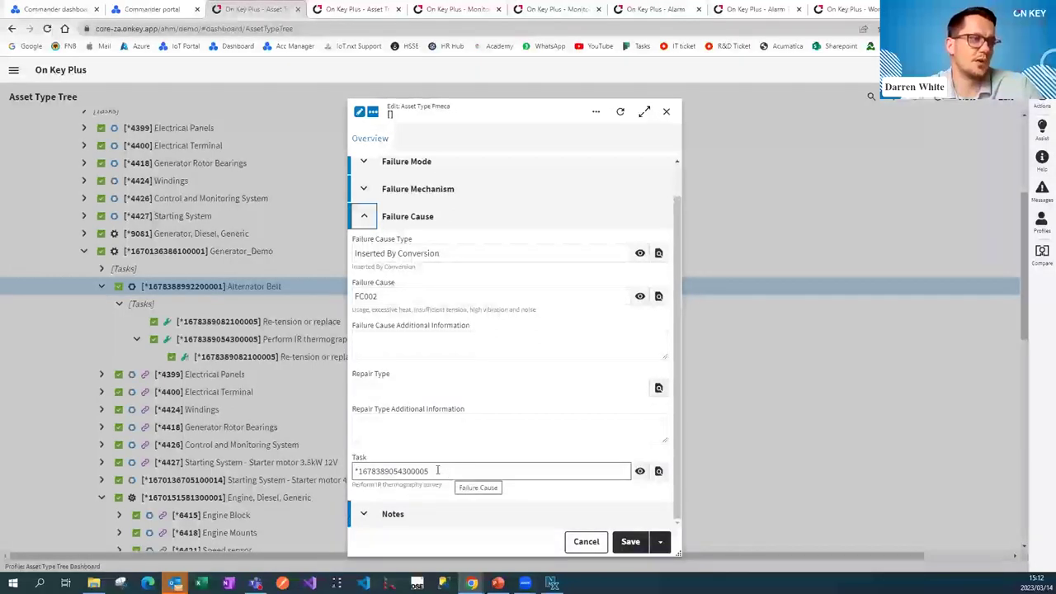
{"action": "triple_click", "coordinate": [436, 471]}
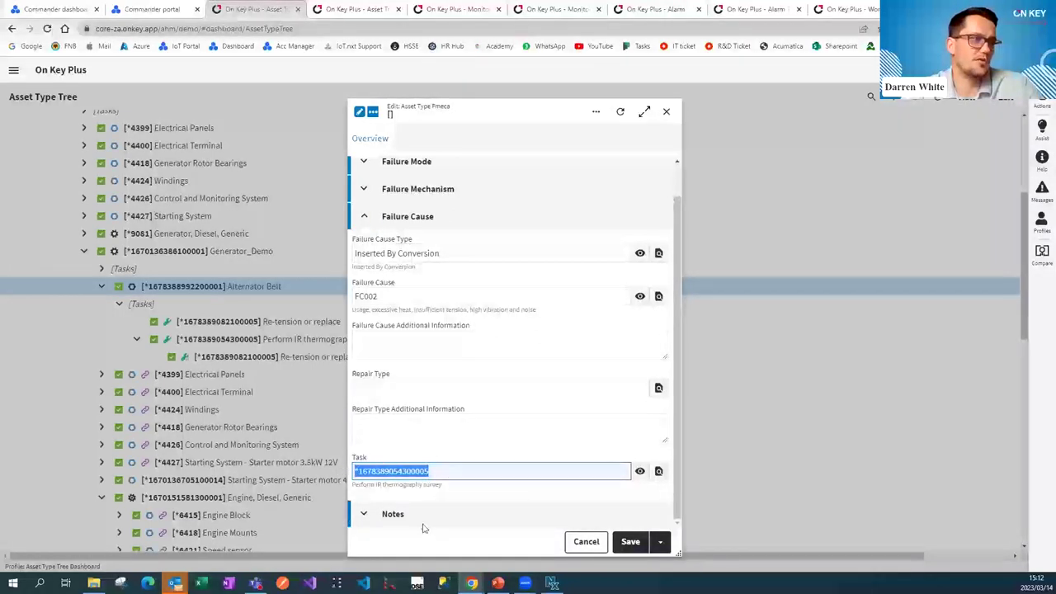
{"action": "left_click", "coordinate": [423, 489]}
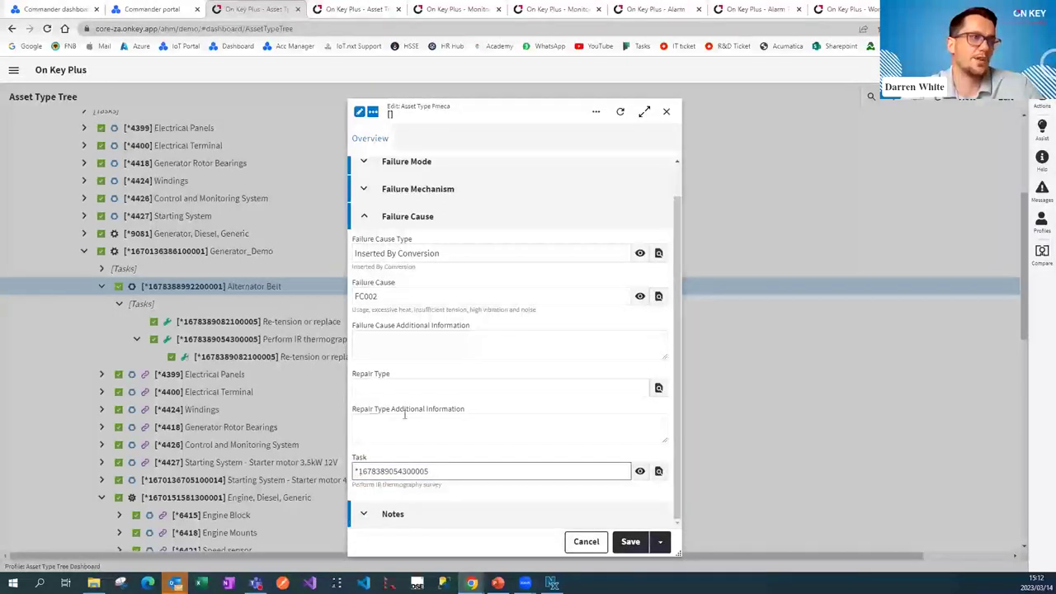
{"action": "left_click", "coordinate": [364, 216]}
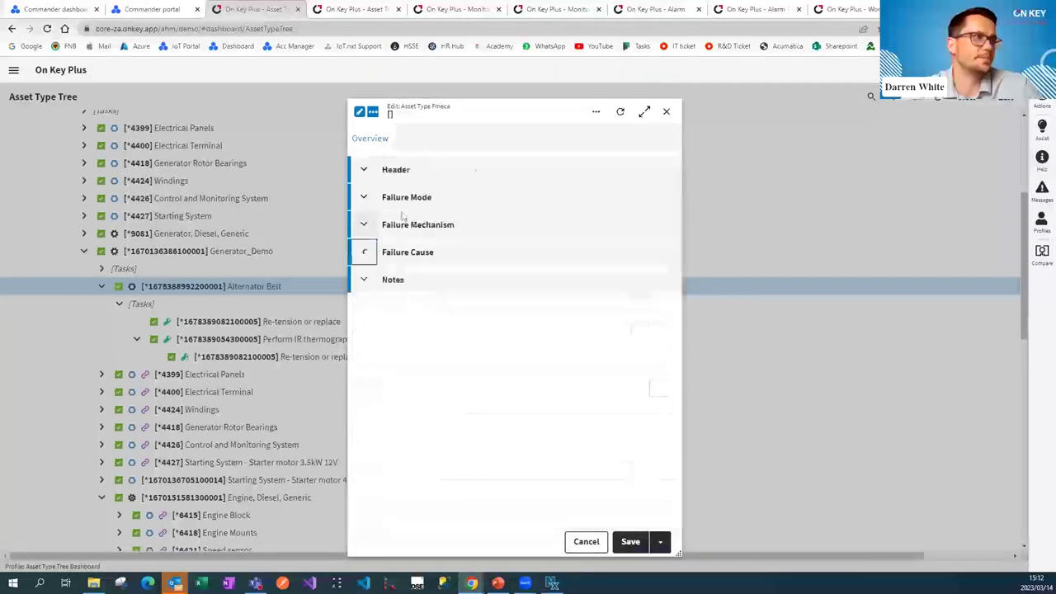
{"action": "left_click", "coordinate": [668, 113]}
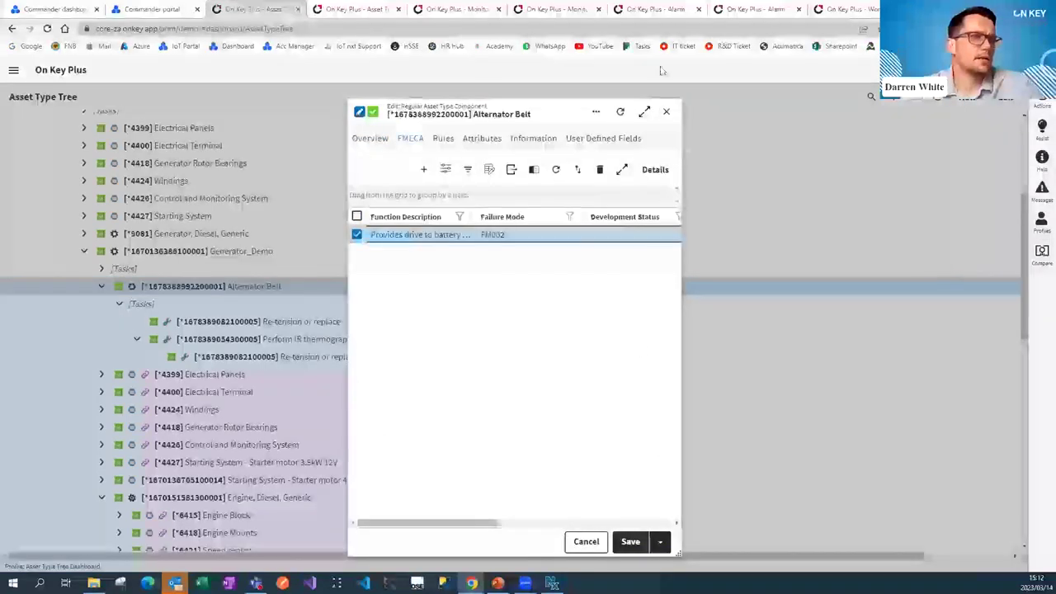
{"action": "left_click", "coordinate": [667, 112]}
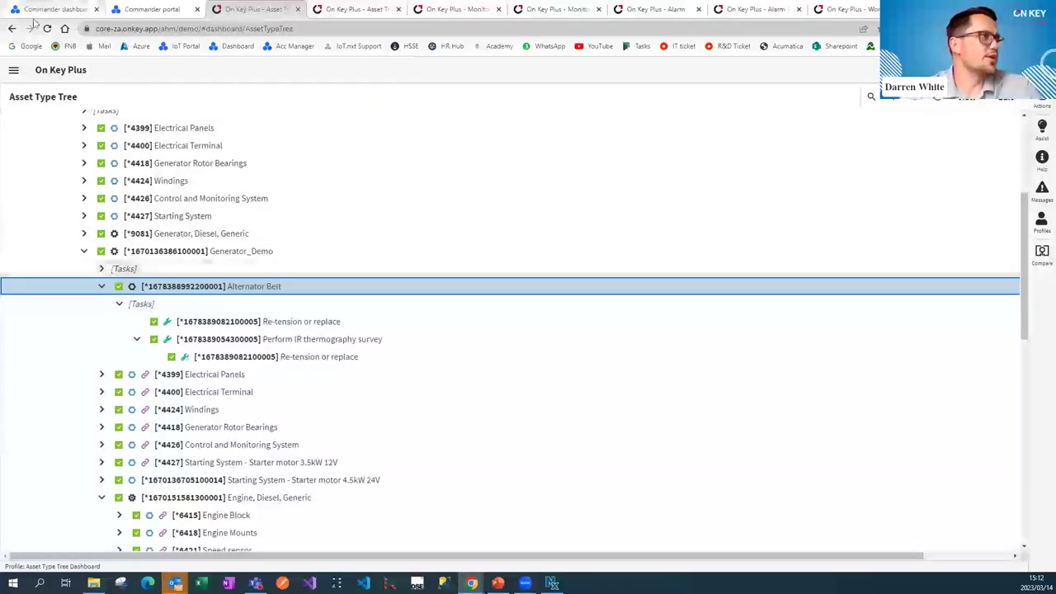
Step: Open the WEBDEMO asset under DEMO Site in the asset tree and select its THERM_VIBR monitoring point trigger
{"action": "left_click", "coordinate": [355, 9]}
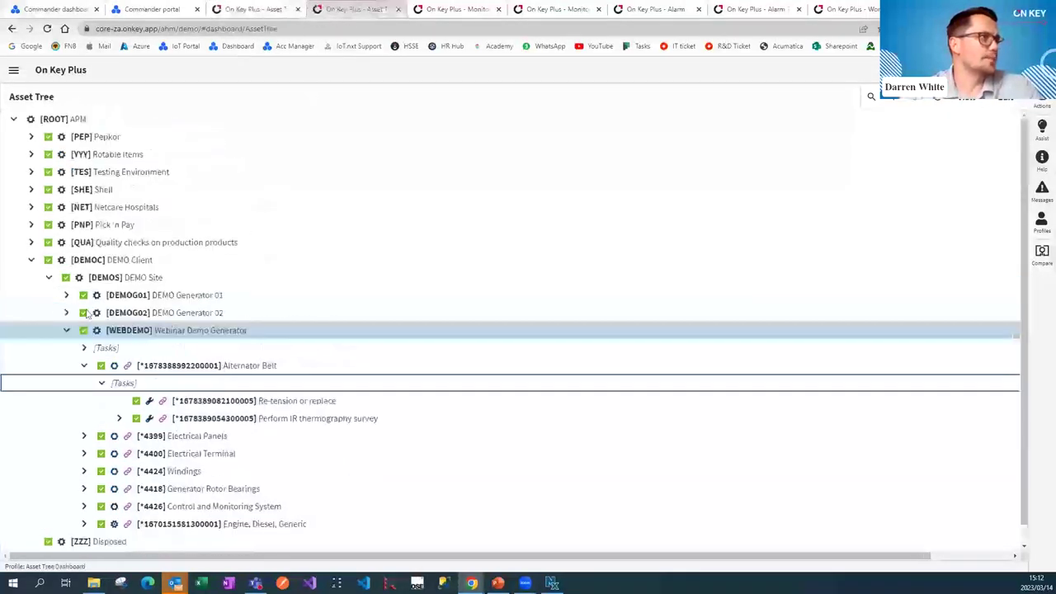
{"action": "left_click", "coordinate": [48, 278]}
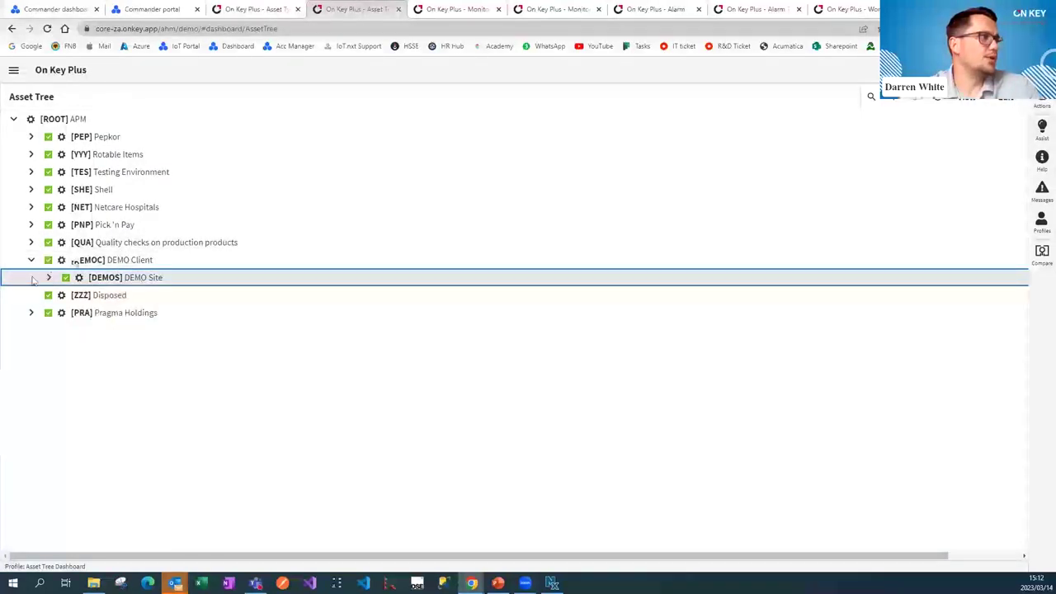
{"action": "left_click", "coordinate": [49, 277]}
{"action": "double_click", "coordinate": [194, 330]}
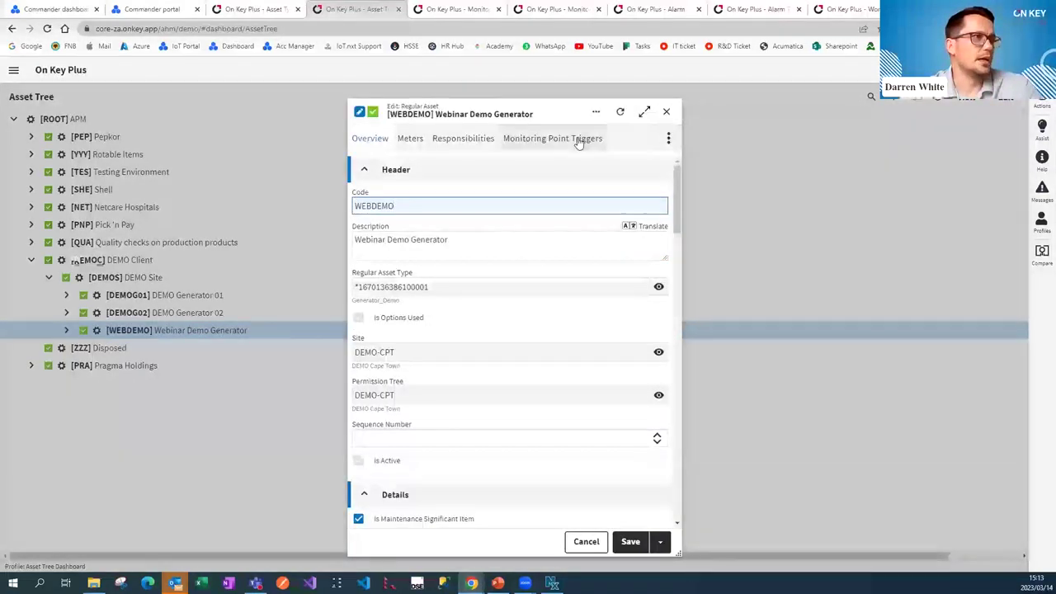
{"action": "left_click", "coordinate": [580, 140]}
{"action": "left_click", "coordinate": [464, 273]}
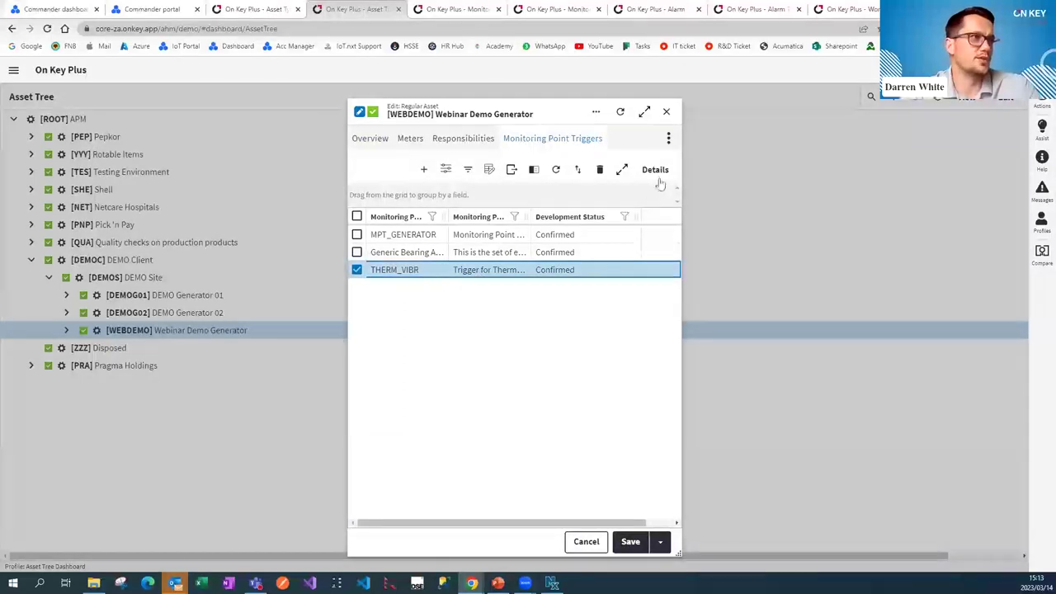
Step: Show the asset's monitoring point trigger parameters and select MonPointTemp and MonPointVibration in turn
{"action": "left_click", "coordinate": [669, 141]}
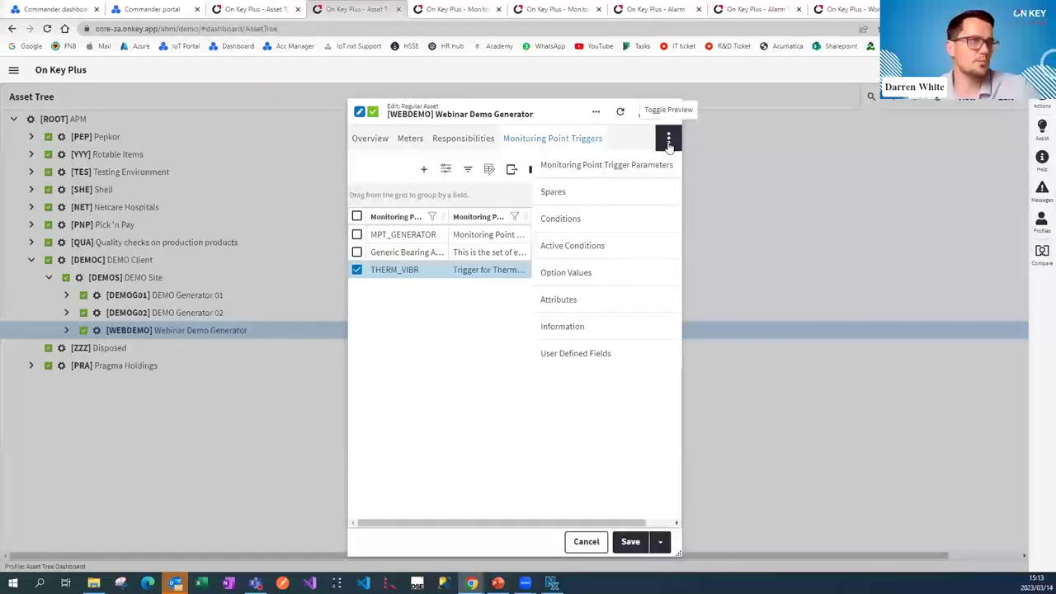
{"action": "left_click", "coordinate": [661, 165]}
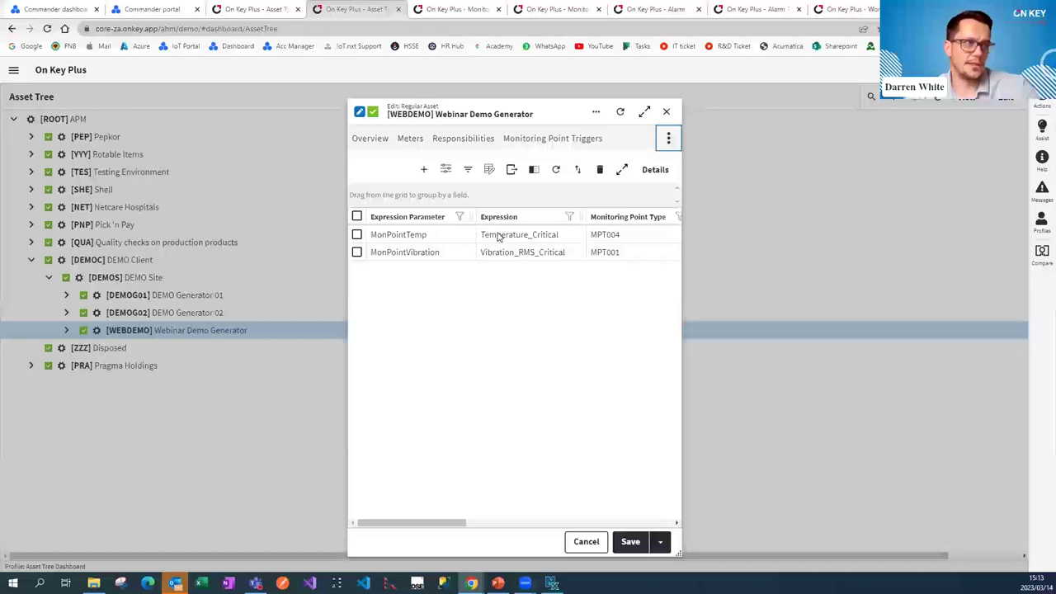
{"action": "left_click", "coordinate": [443, 237]}
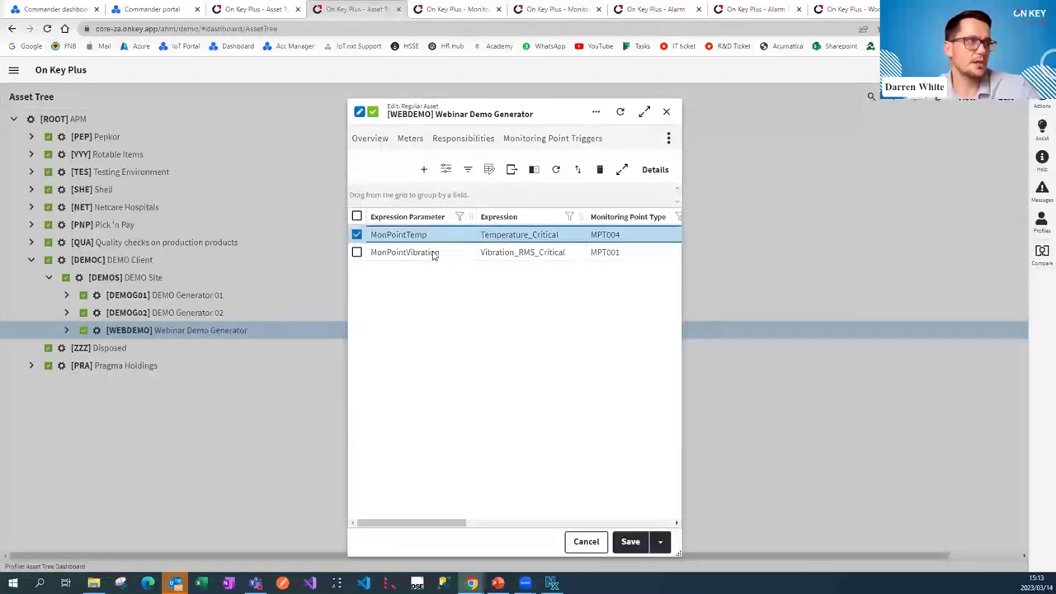
{"action": "left_click", "coordinate": [433, 254]}
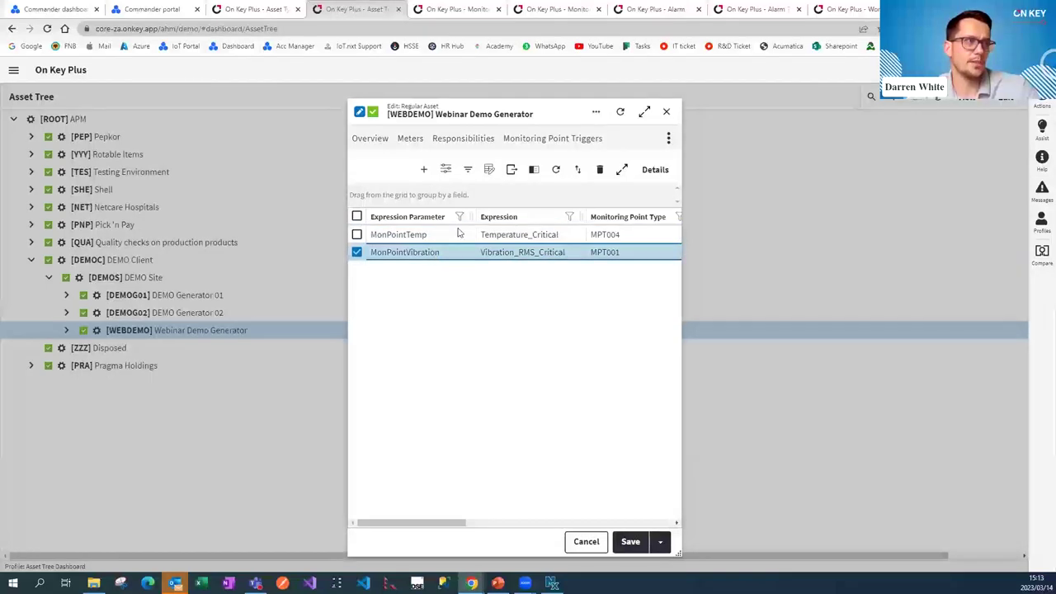
{"action": "left_click", "coordinate": [459, 235]}
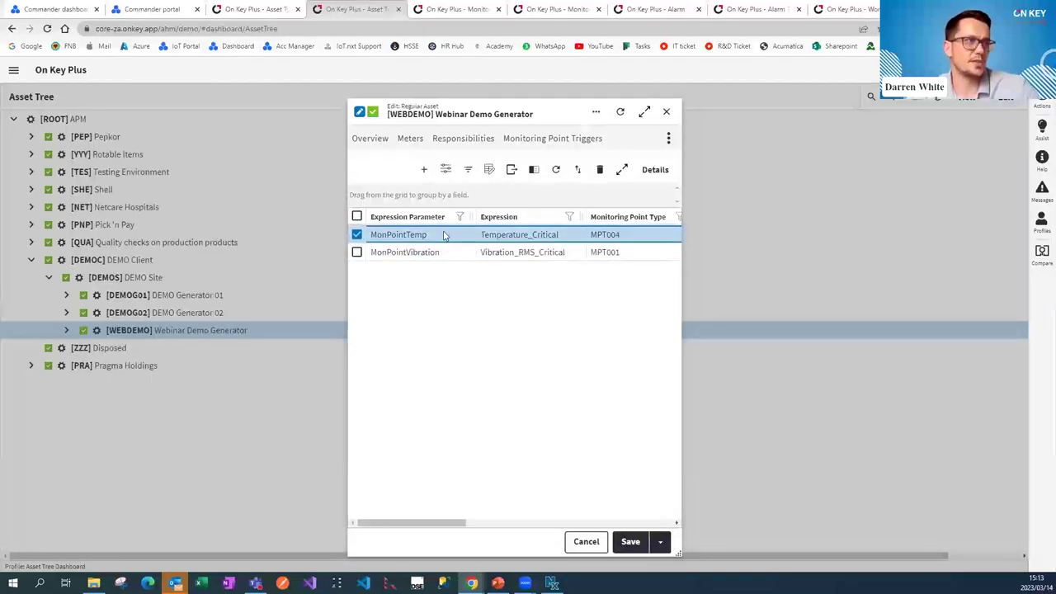
Step: Open the MonPointTemp trigger parameter and highlight its assigned monitoring point code
{"action": "double_click", "coordinate": [446, 236]}
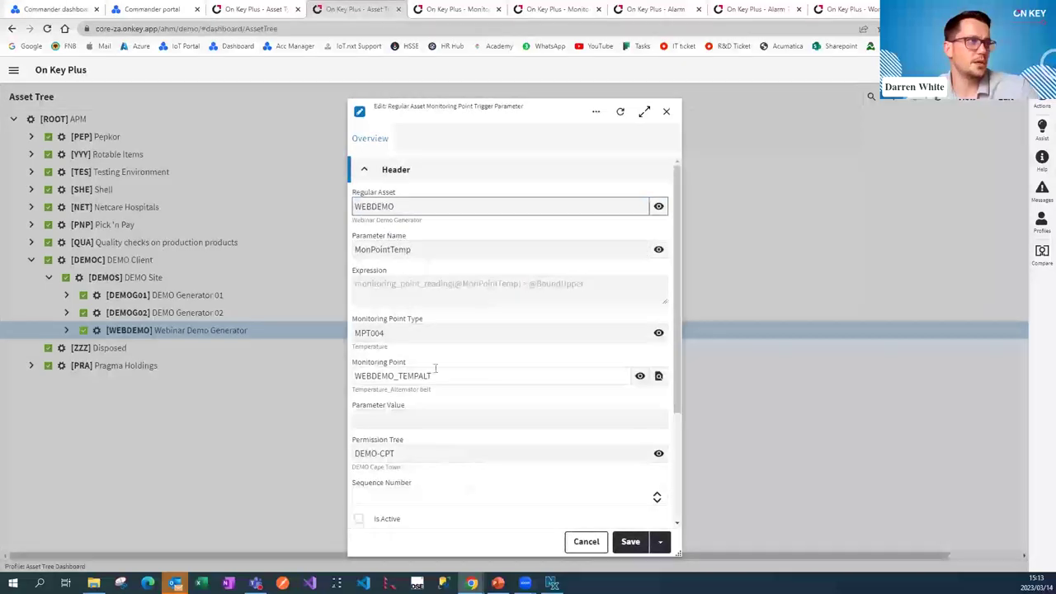
{"action": "scroll", "coordinate": [441, 372], "scroll_direction": "down", "scroll_amount": 1}
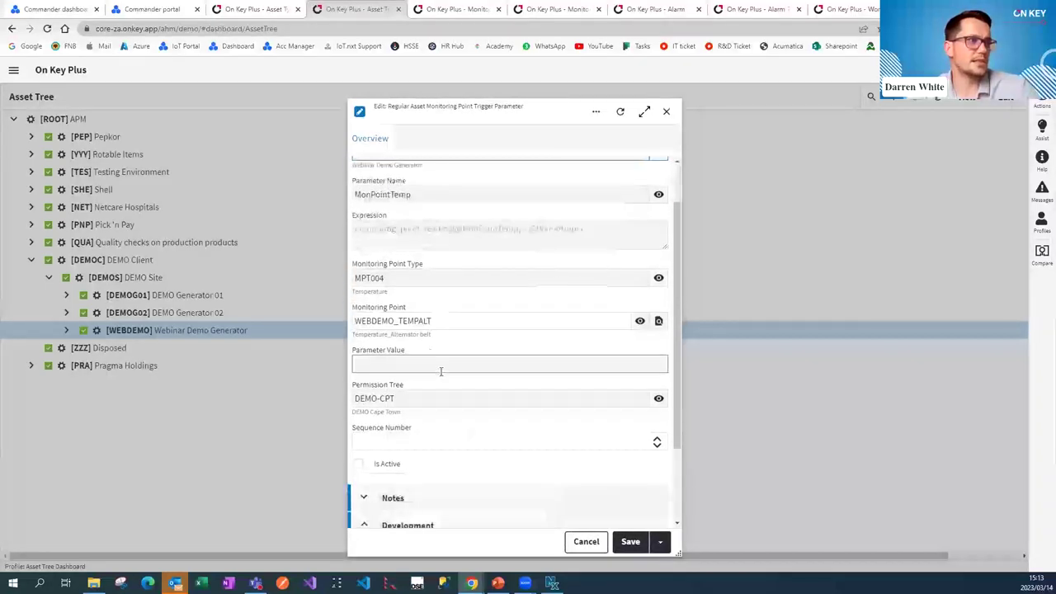
{"action": "left_click", "coordinate": [445, 320]}
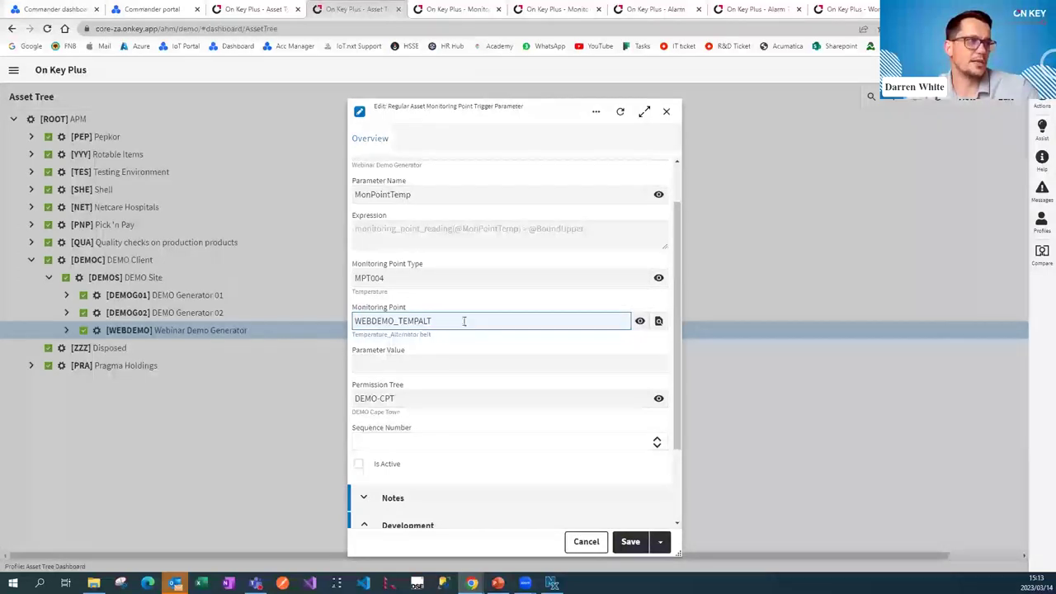
{"action": "double_click", "coordinate": [355, 322]}
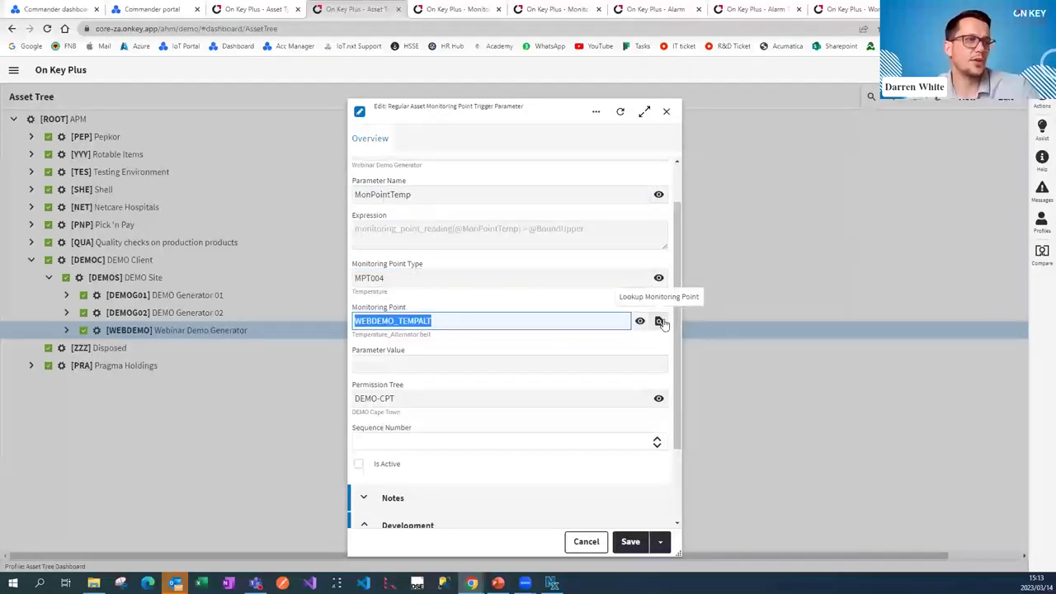
Step: Look up the available monitoring points, select WEBDEMO_TEMPALT, and cancel both the lookup and the trigger parameter
{"action": "left_click", "coordinate": [660, 321]}
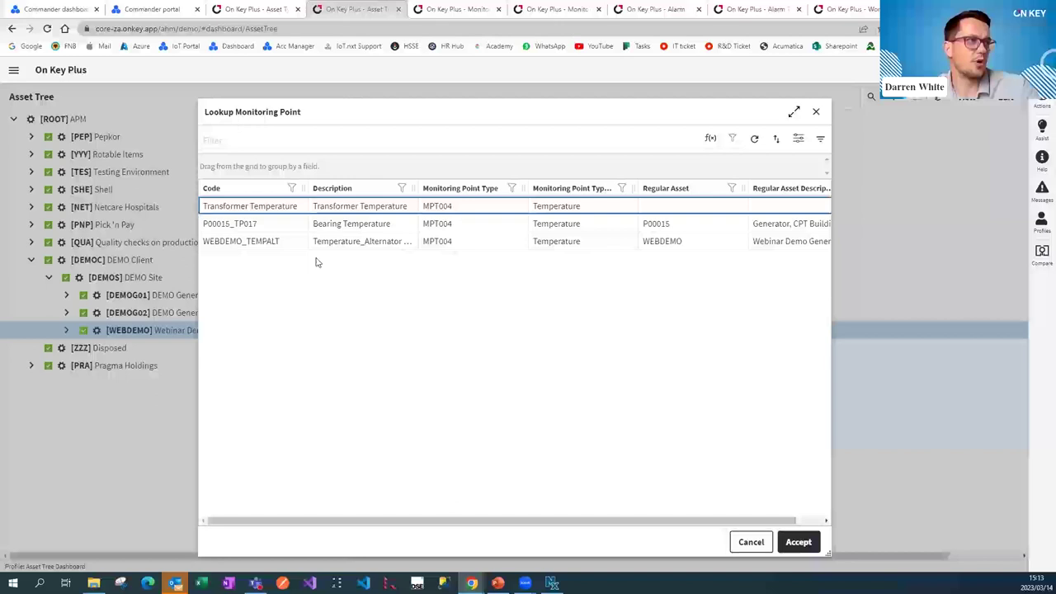
{"action": "left_click", "coordinate": [300, 242]}
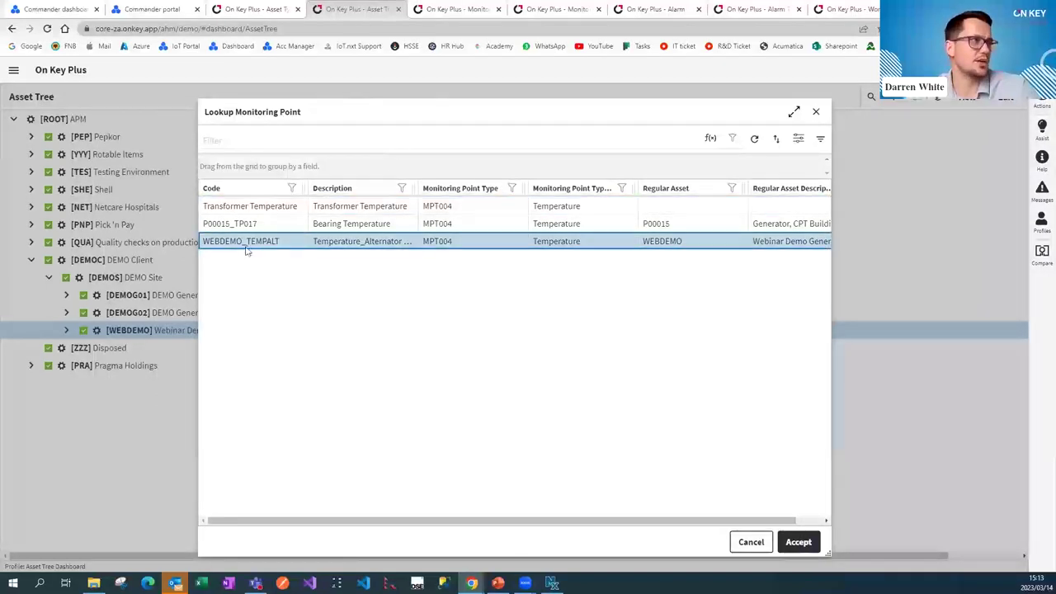
{"action": "left_click", "coordinate": [746, 544]}
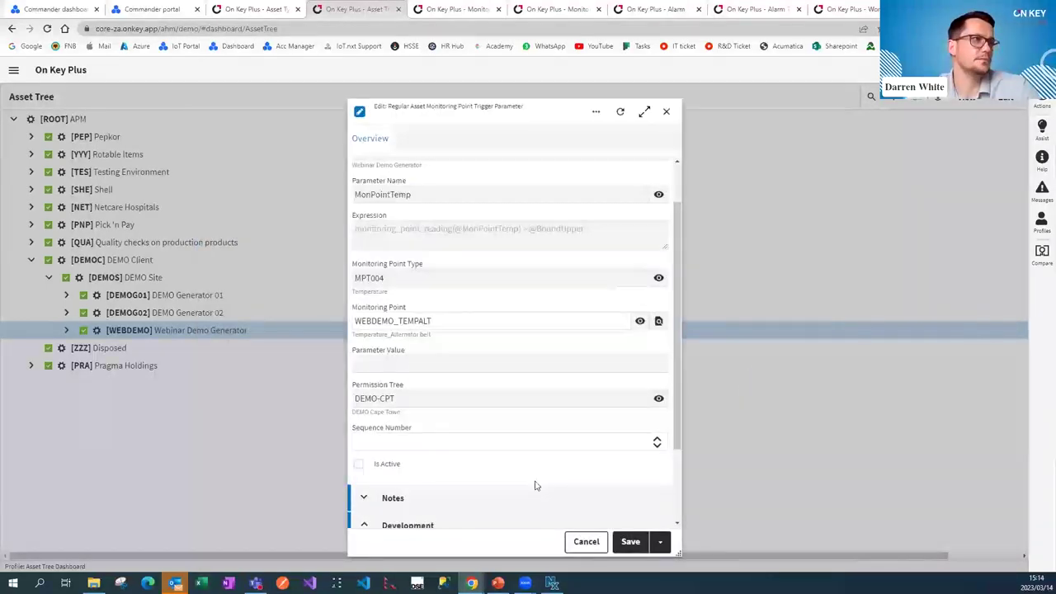
{"action": "left_click", "coordinate": [587, 543]}
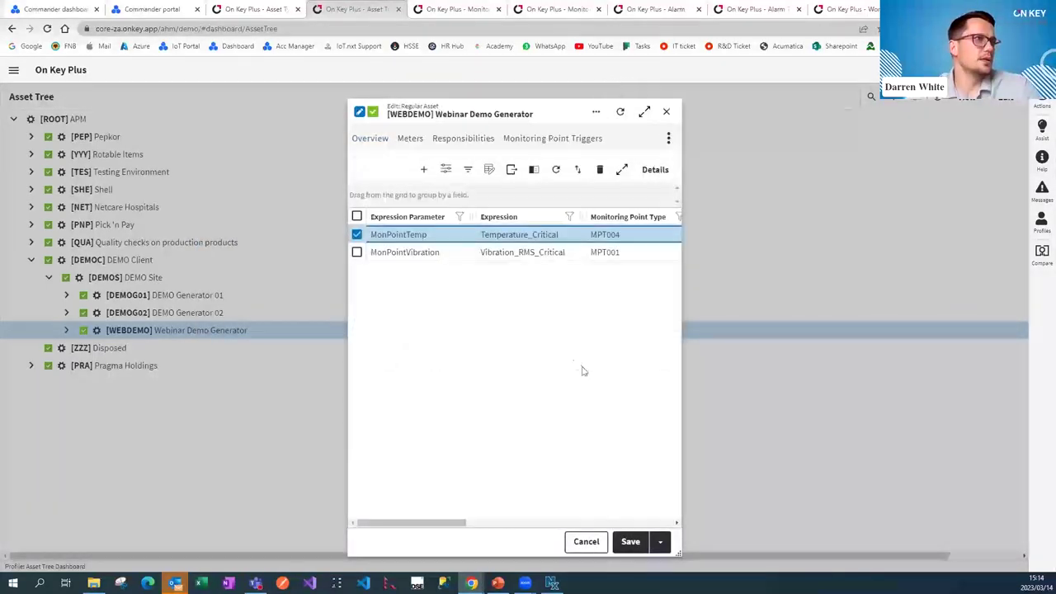
Step: Close the THERM_VIBR record in the monitoring point triggers list, and switch to the presentation's closing Thank you slide
{"action": "left_click", "coordinate": [479, 8]}
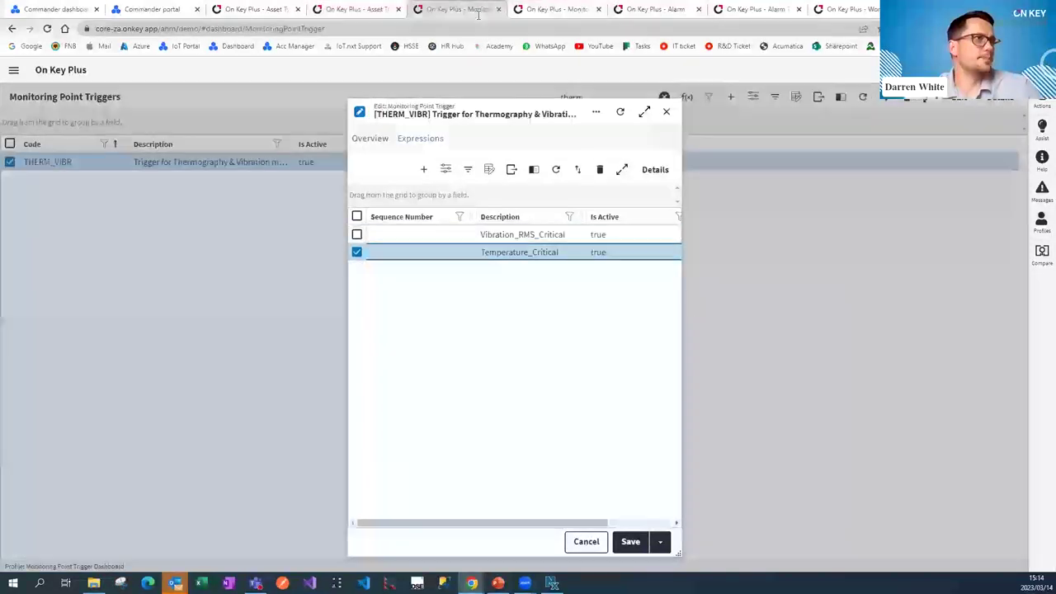
{"action": "left_click", "coordinate": [667, 111]}
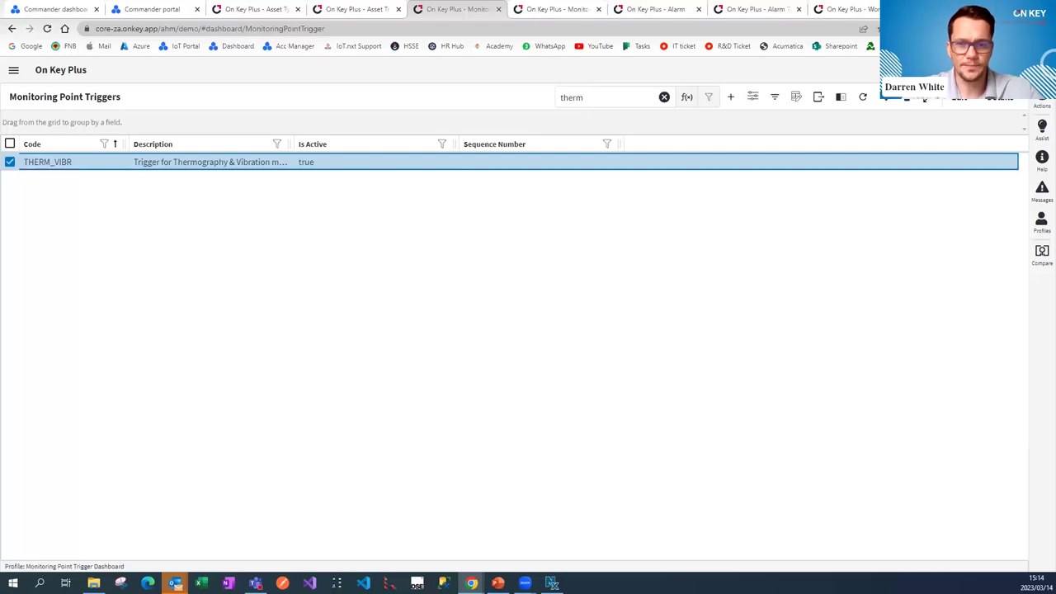
{"action": "key", "text": "alt+Tab"}
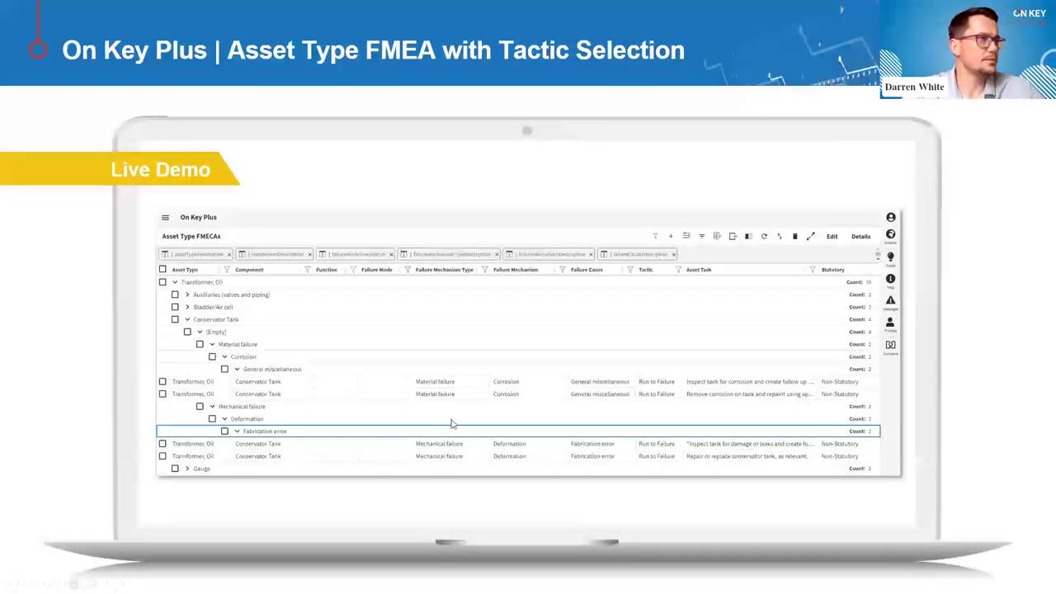
{"action": "key", "text": "Right"}
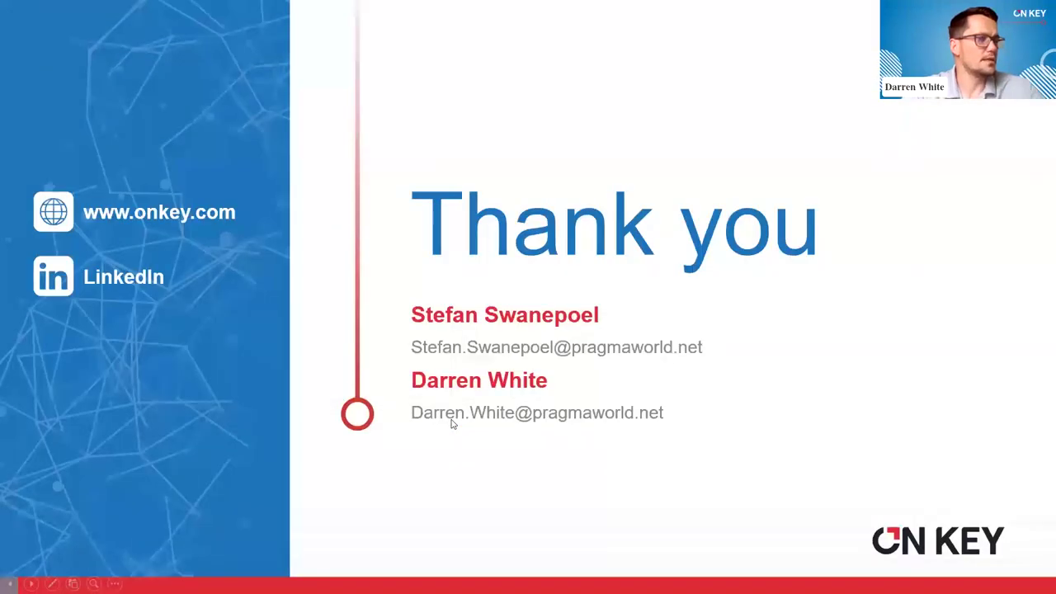